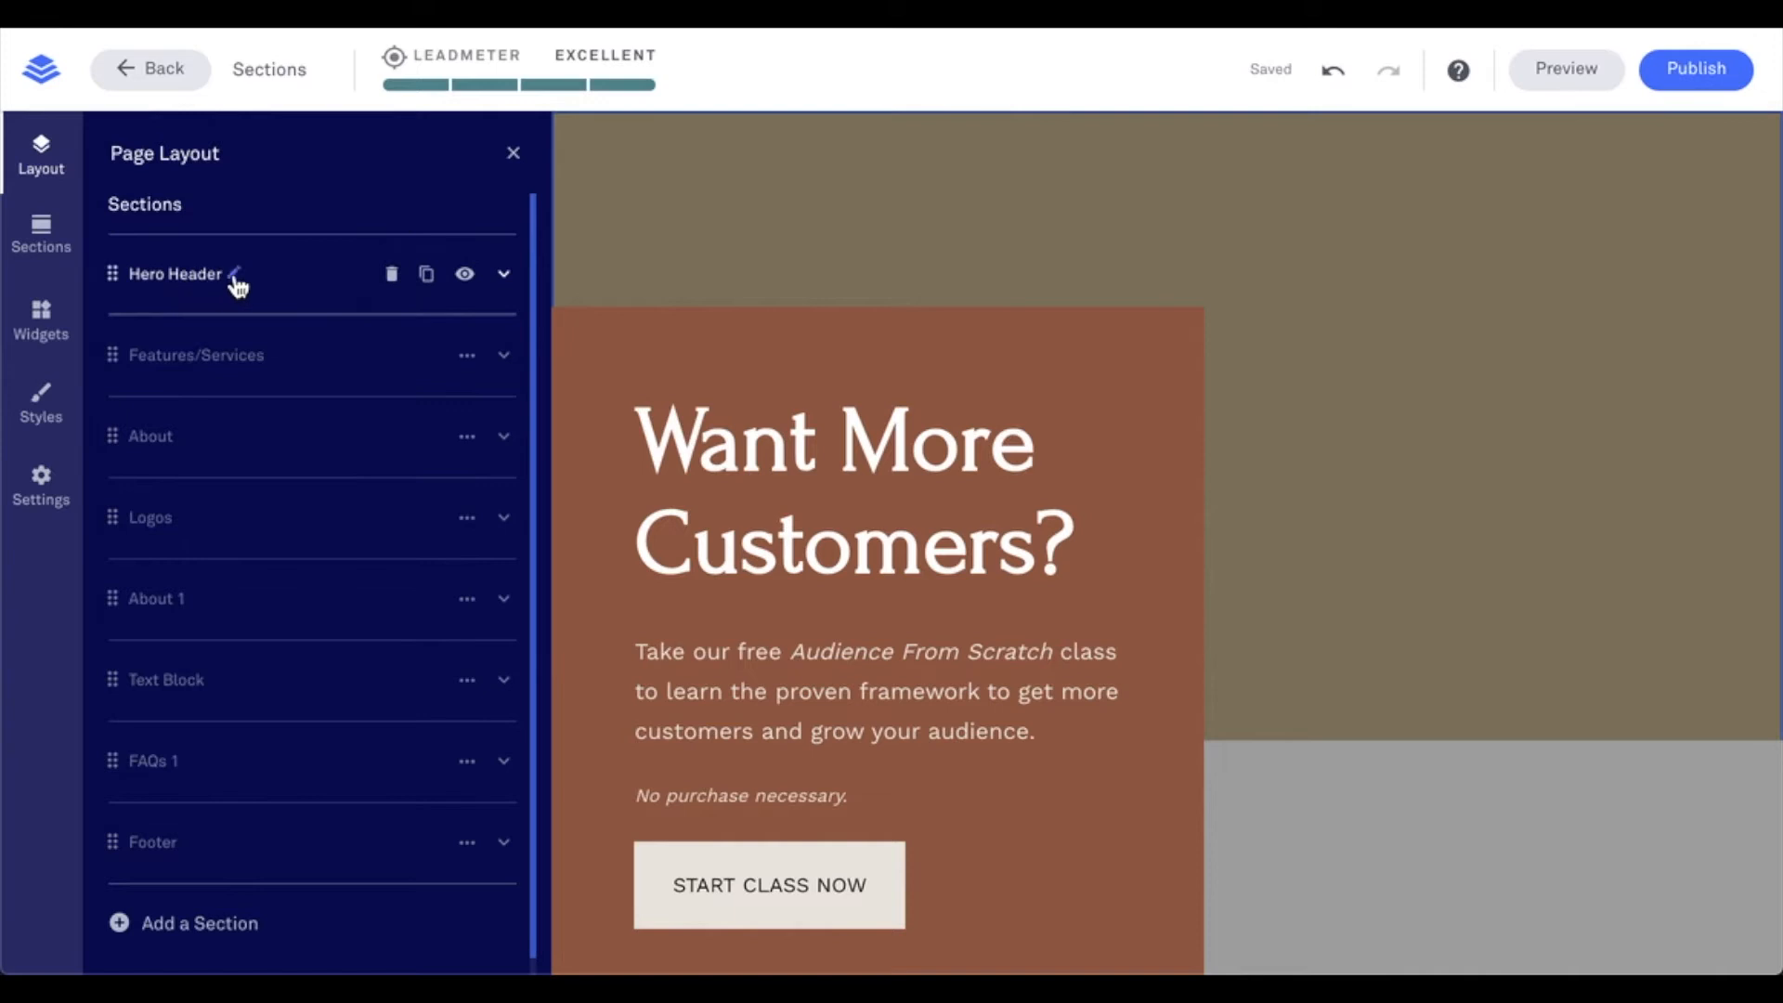
# Step: Rename the Hero Header section to Hero in the page layout
pyautogui.click(234, 273)
pyautogui.moveTo(234, 273); pyautogui.dragTo(176, 271)
pyautogui.press('BackSpace')
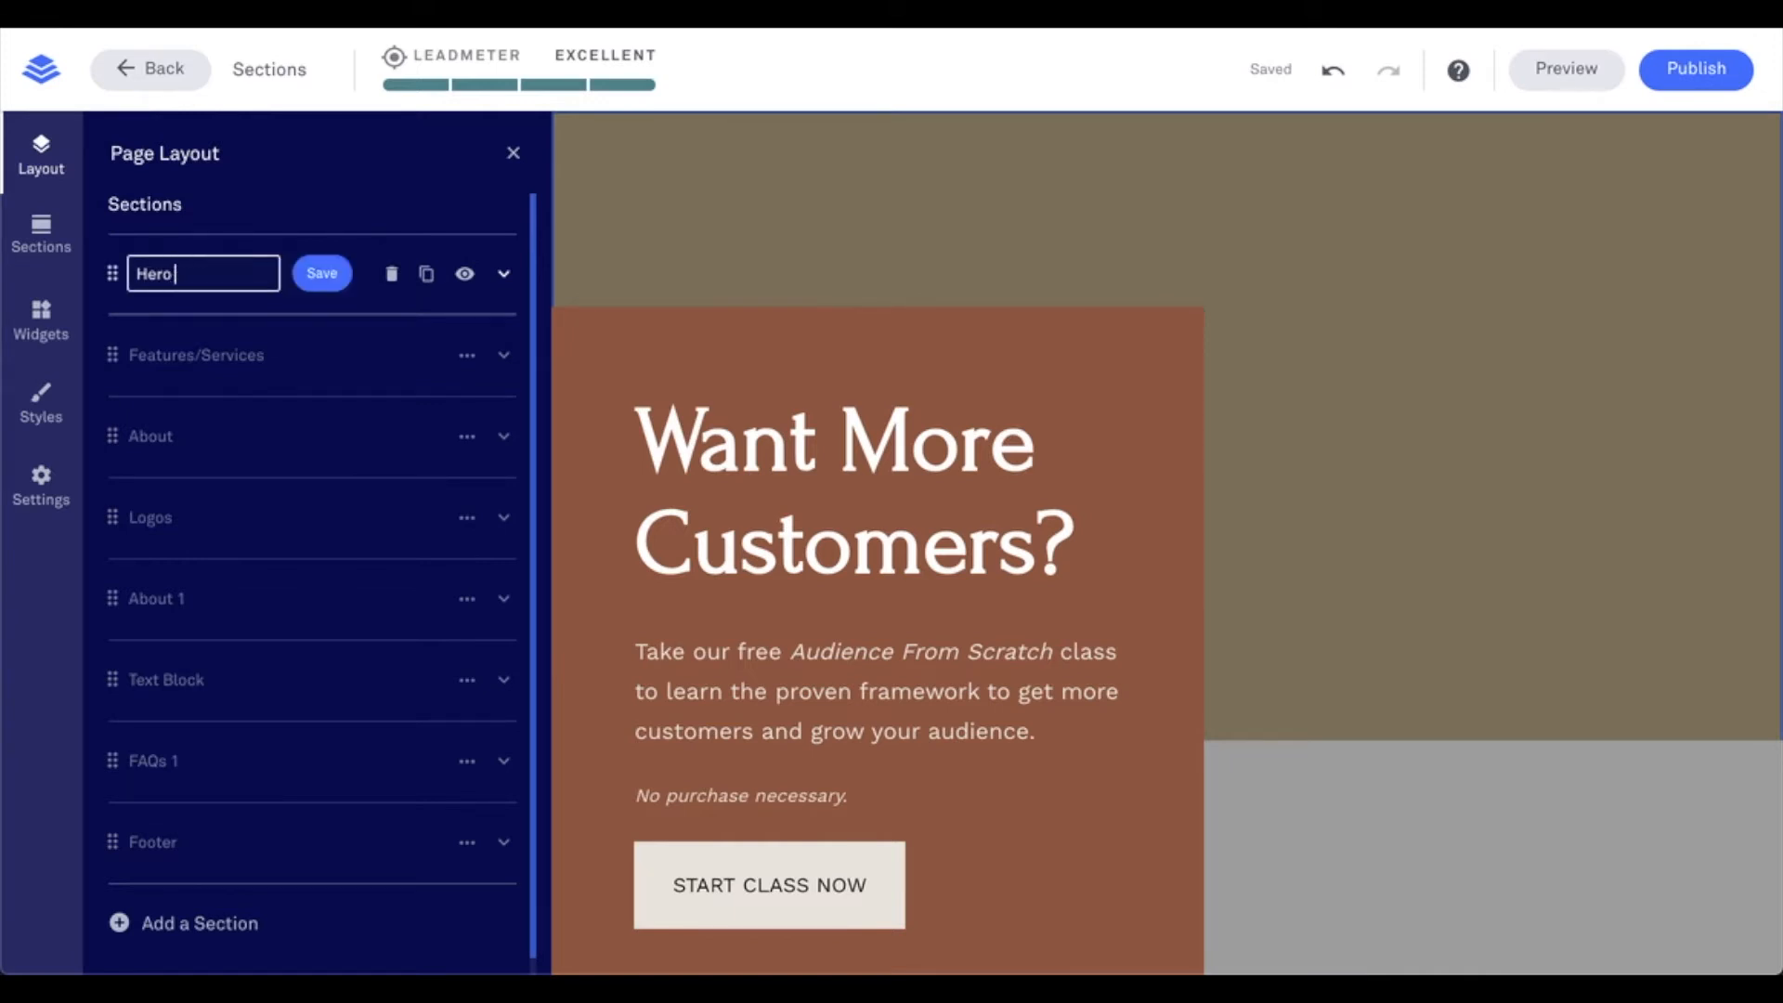
pyautogui.click(310, 288)
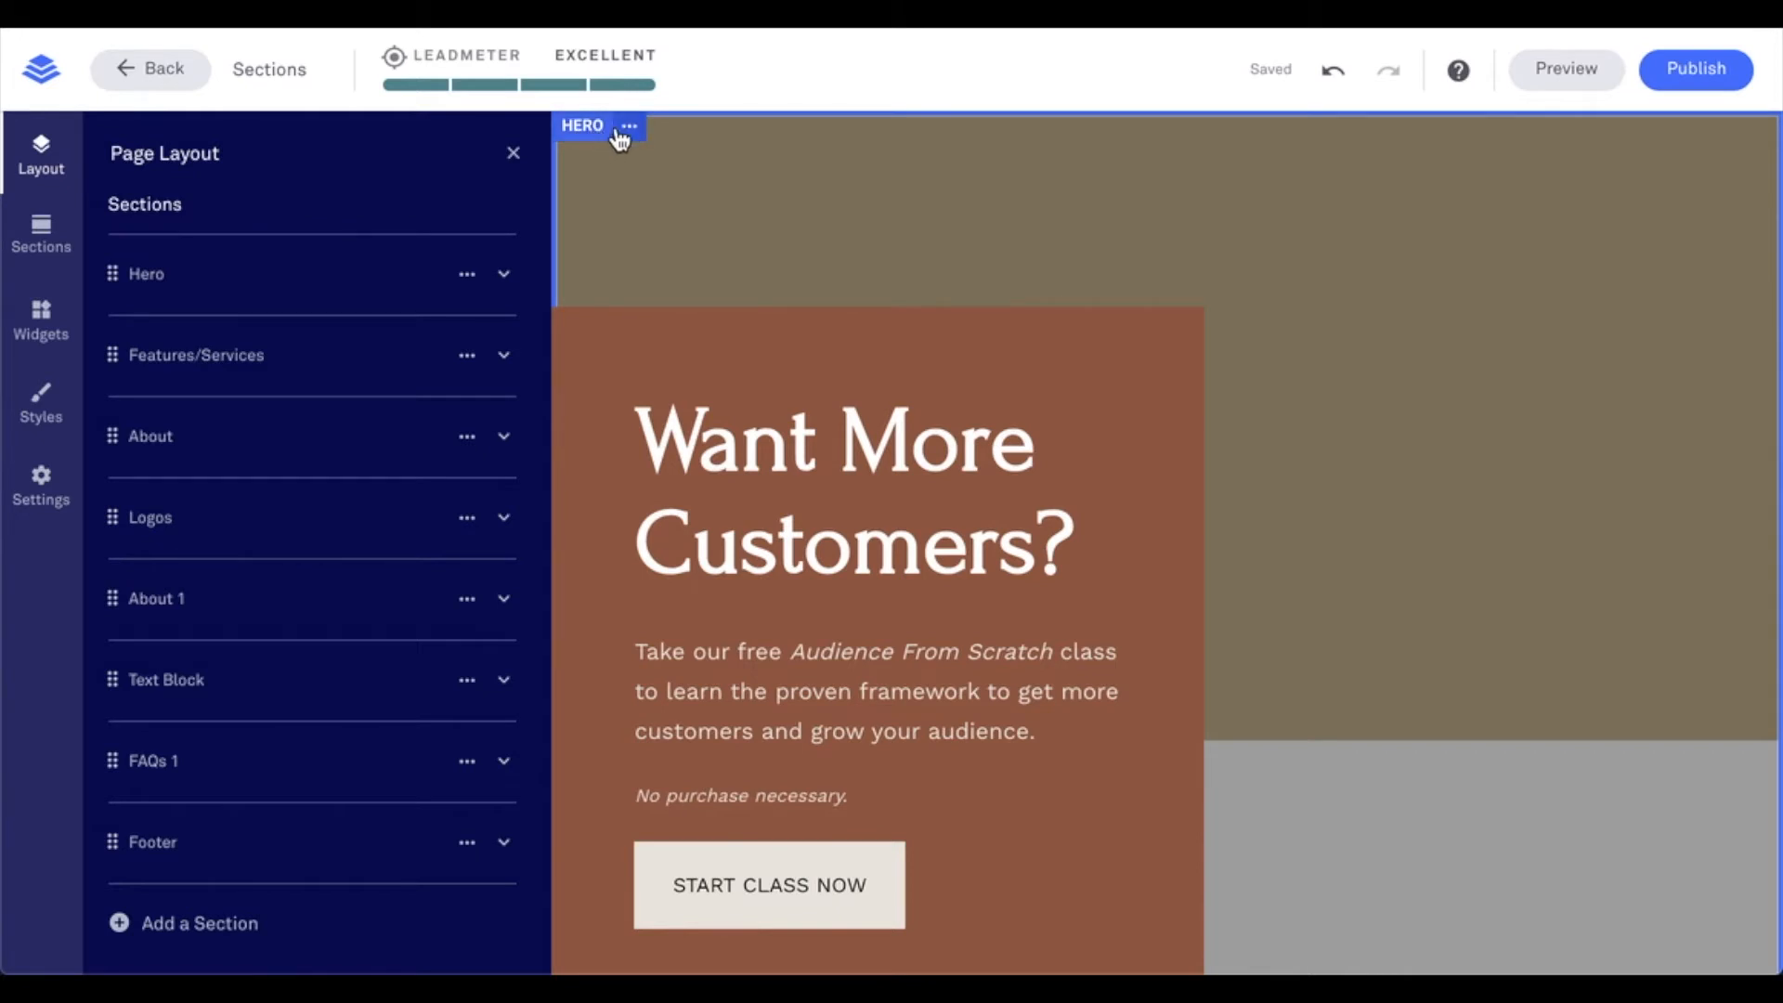
# Step: Duplicate the Hero section and delete the duplicate from the page layout
pyautogui.moveTo(340, 280)
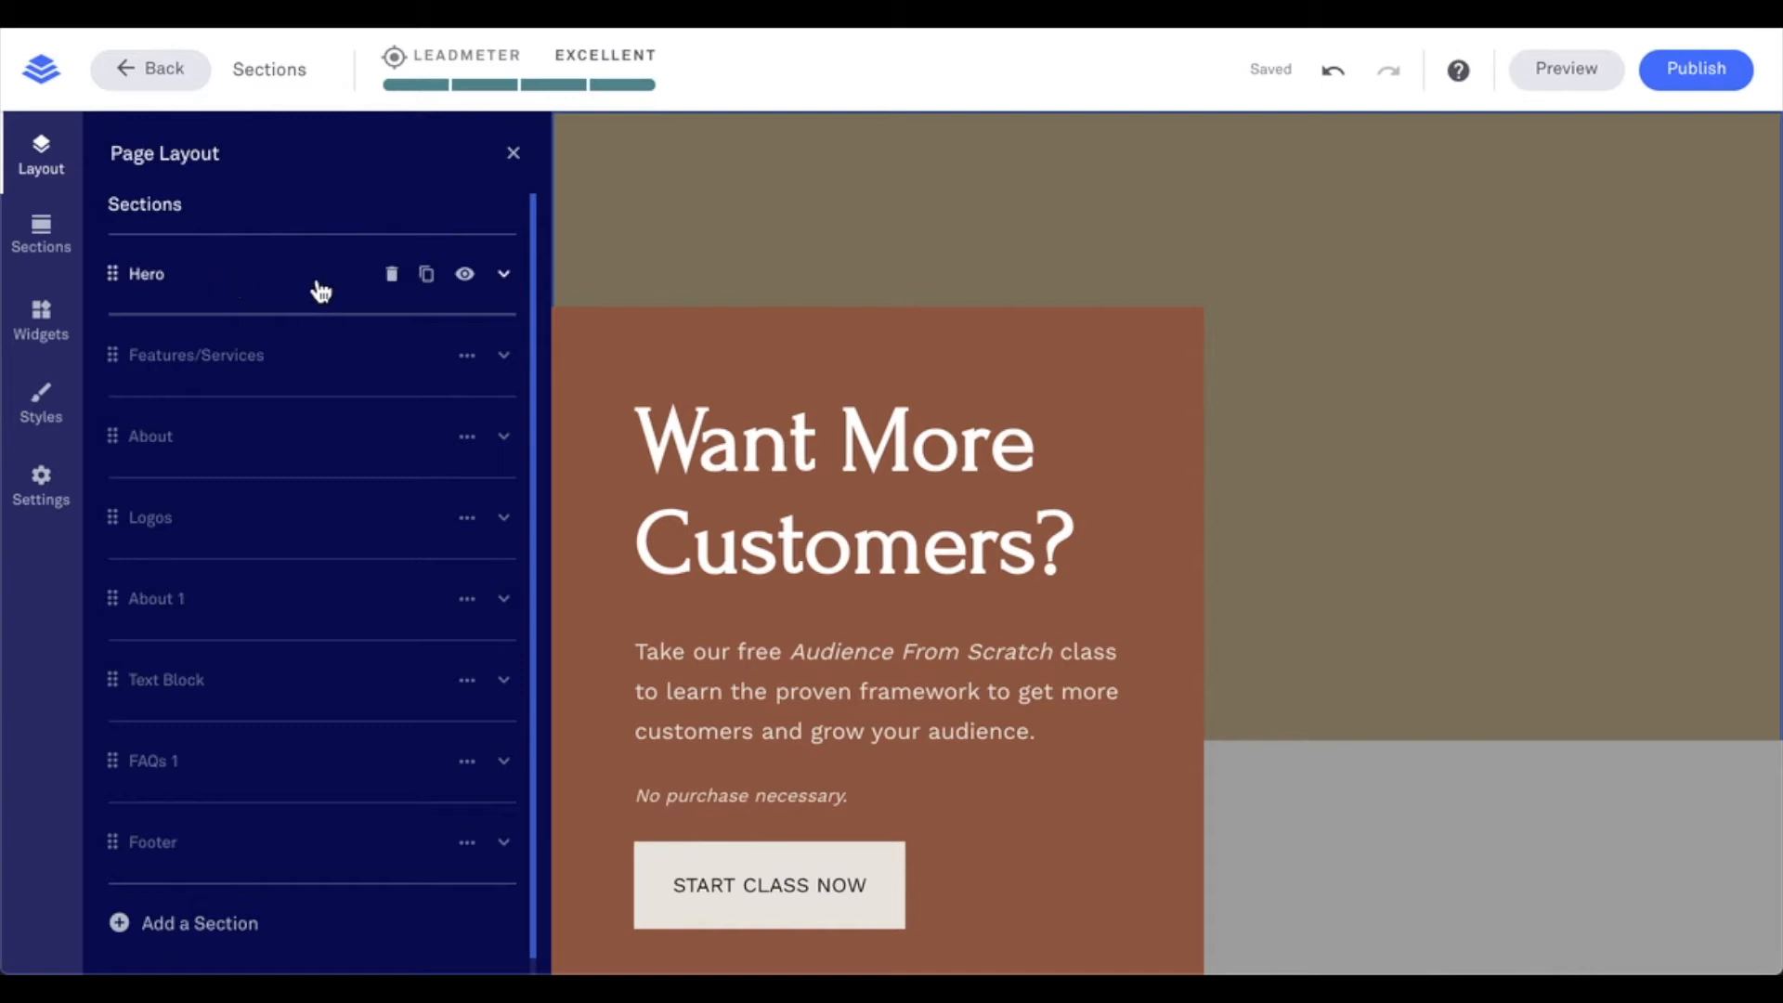
pyautogui.click(427, 275)
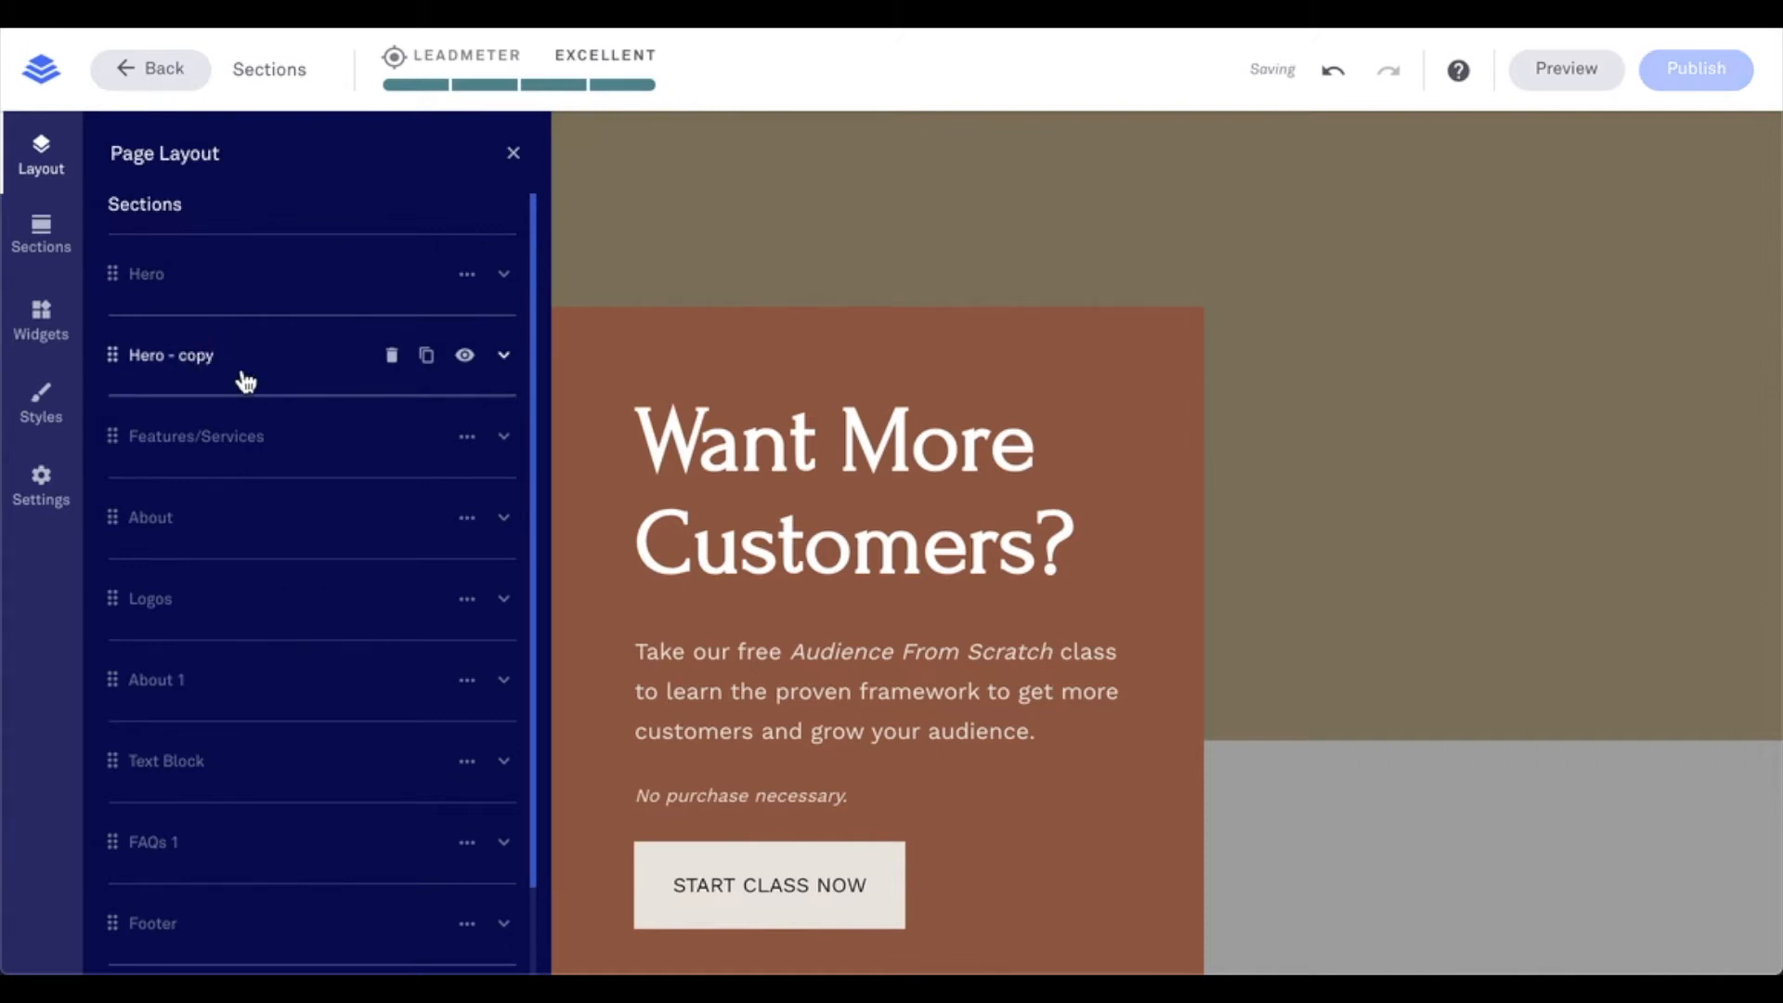
pyautogui.click(391, 356)
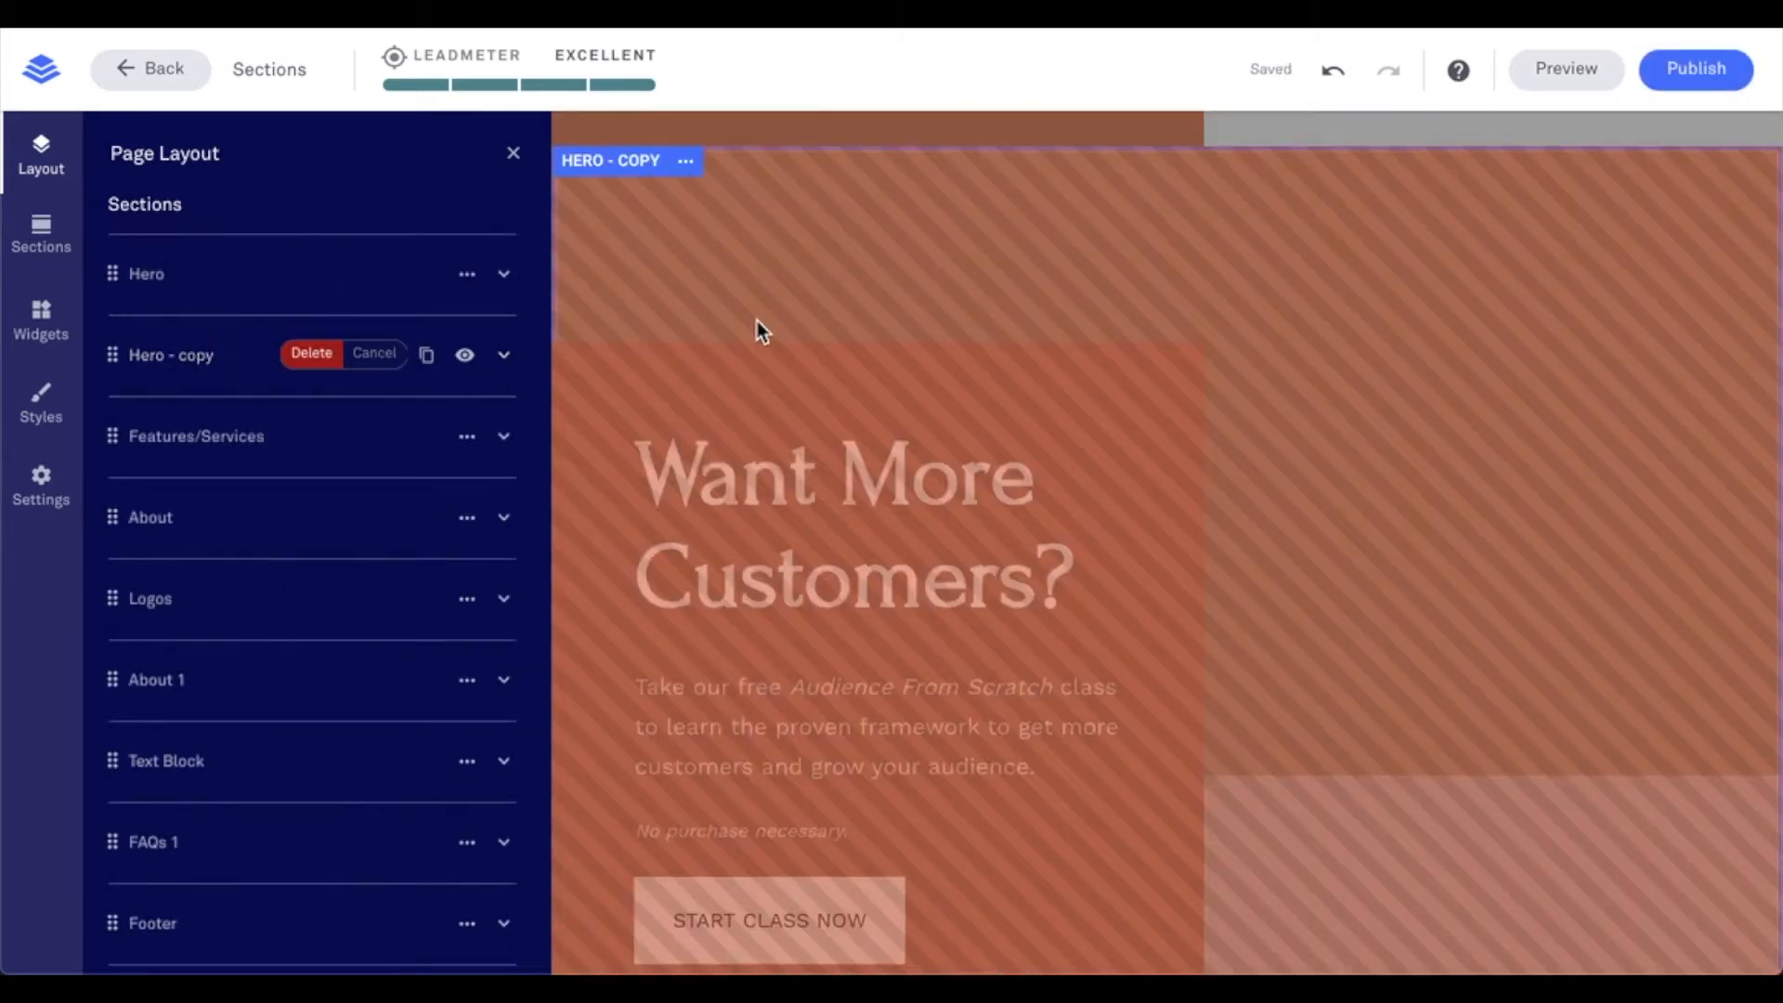
pyautogui.click(321, 358)
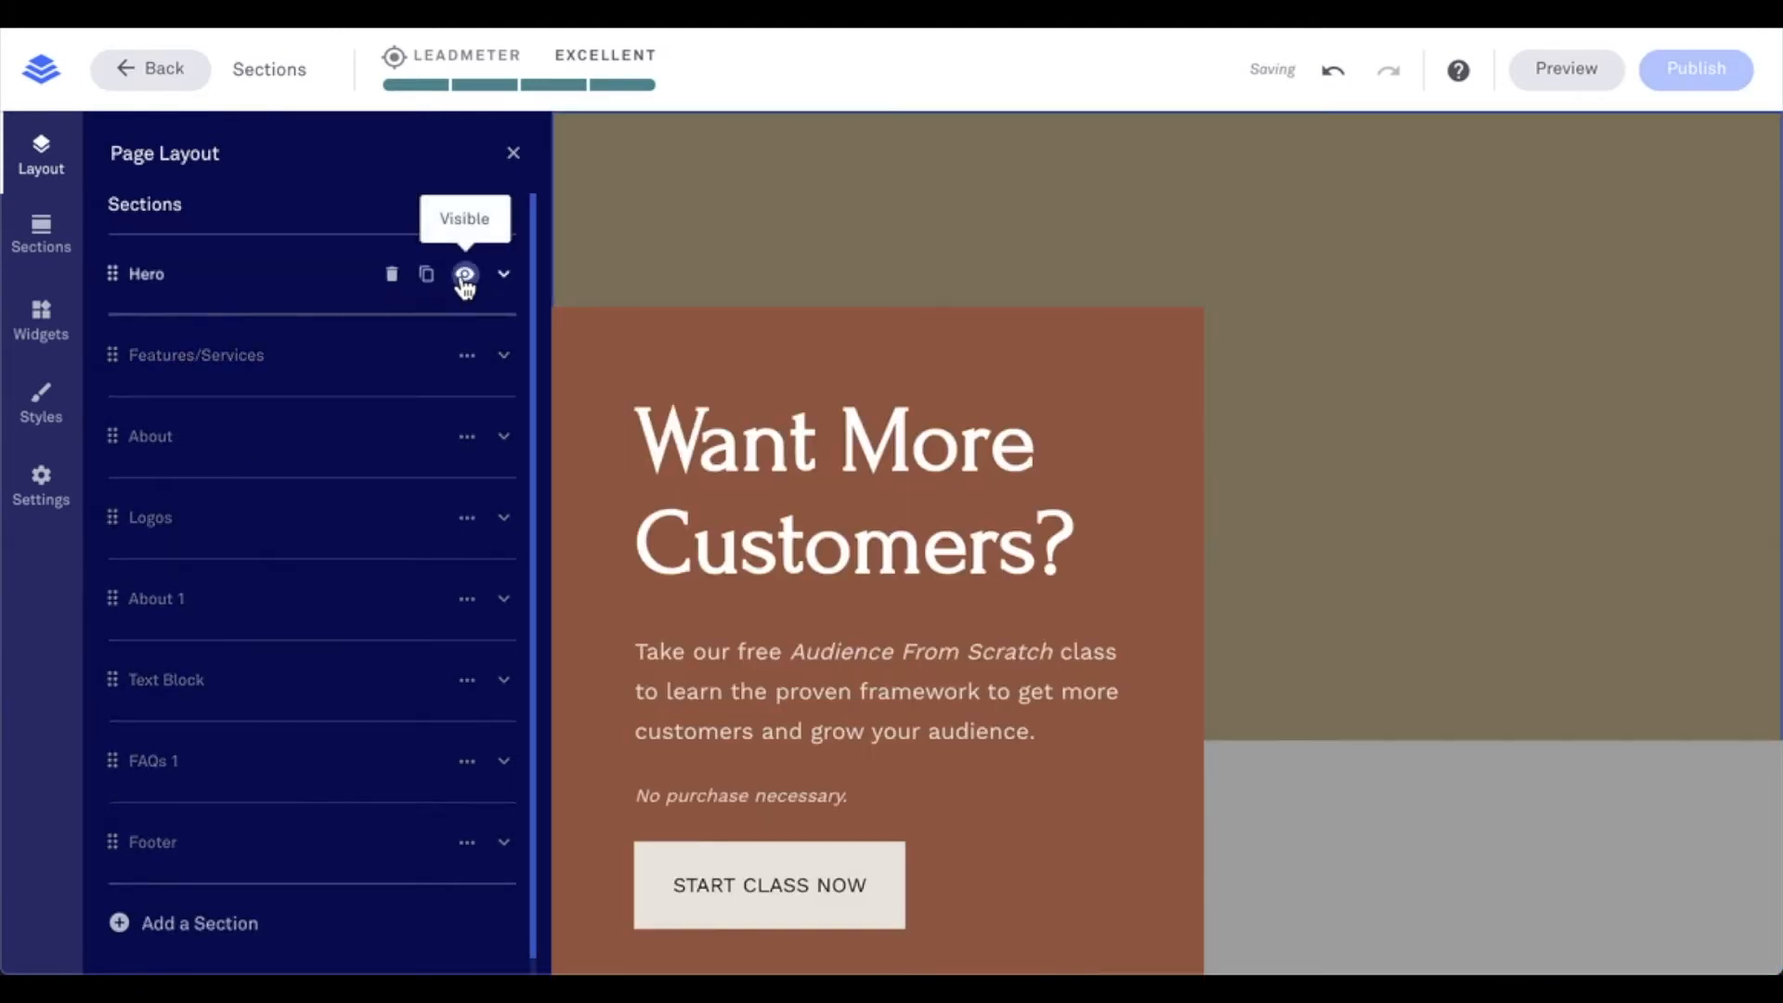
# Step: Hide the Hero section and make it visible again
pyautogui.click(464, 276)
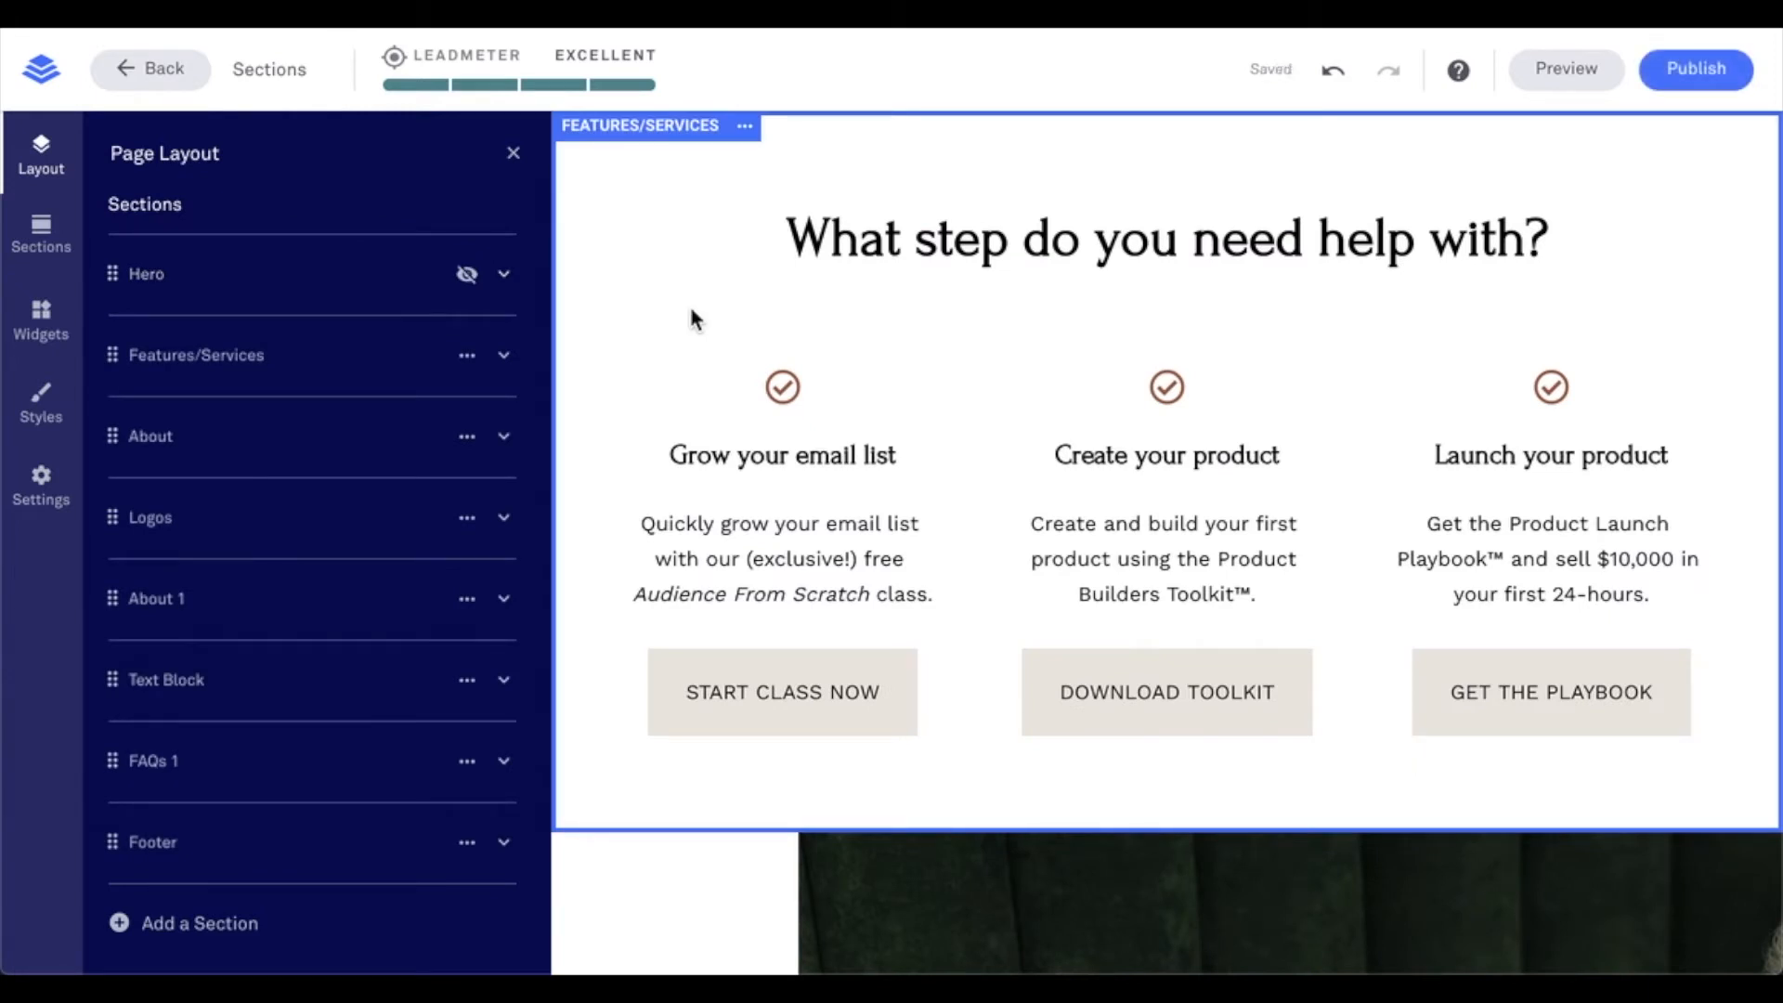
pyautogui.click(464, 275)
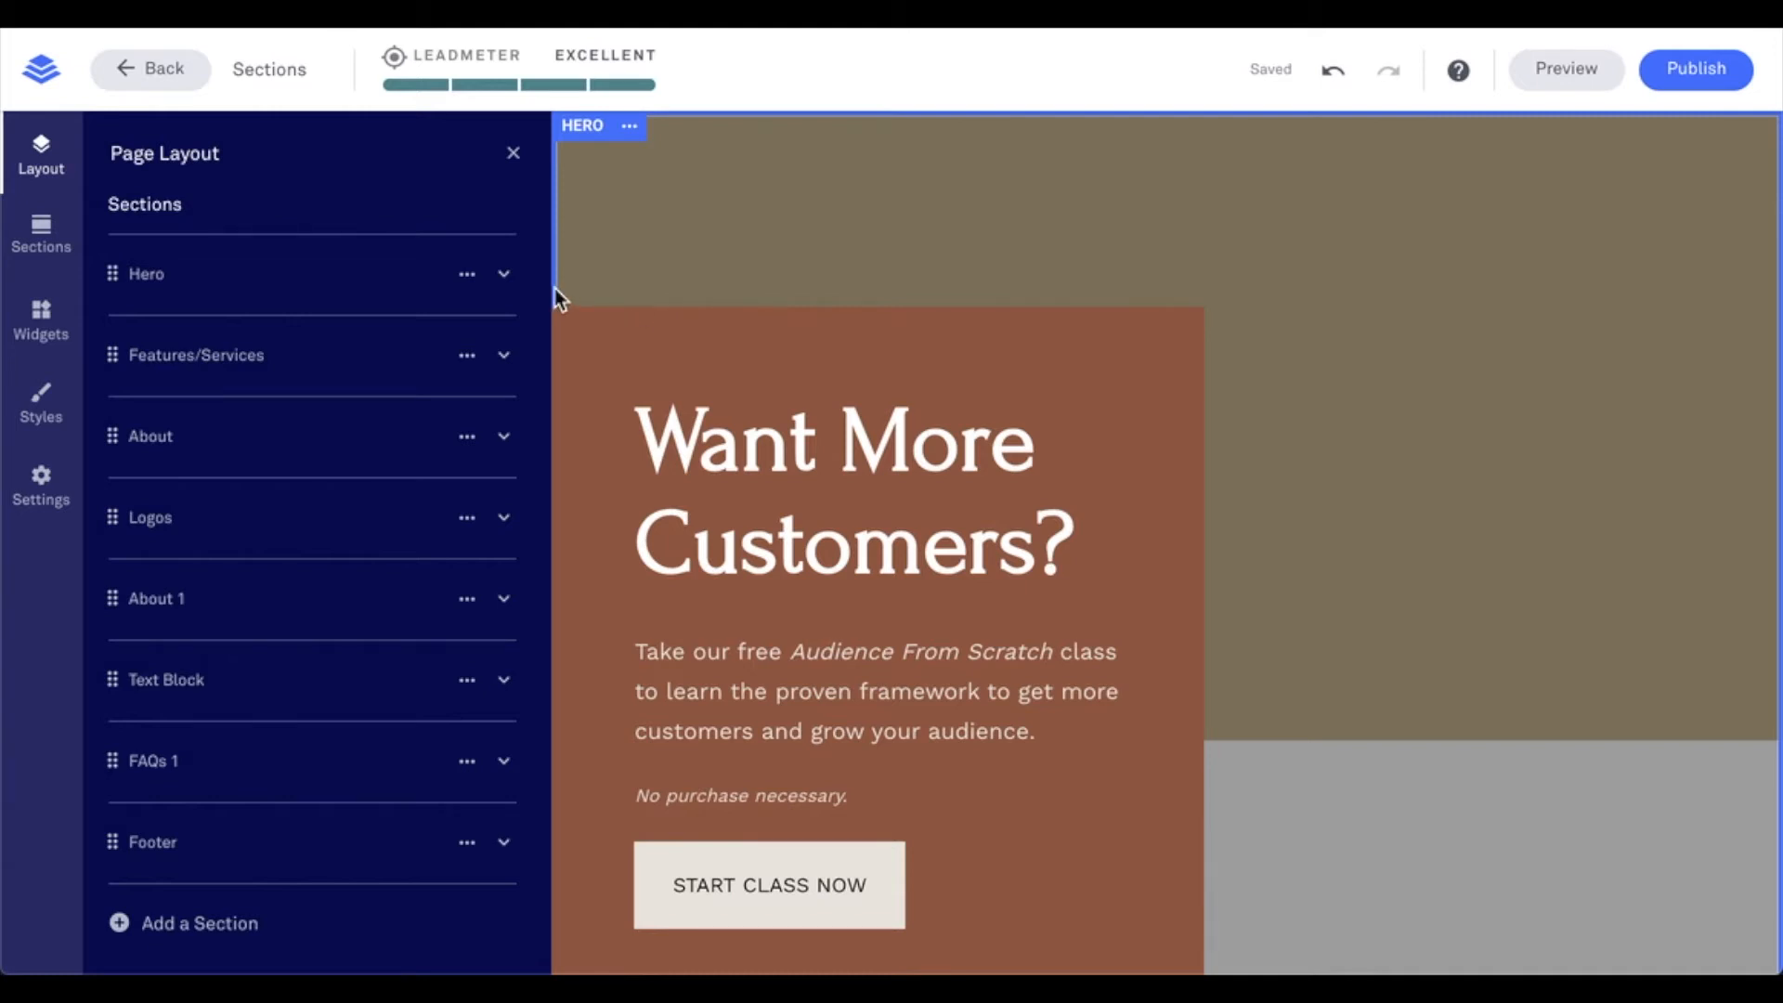
pyautogui.click(631, 127)
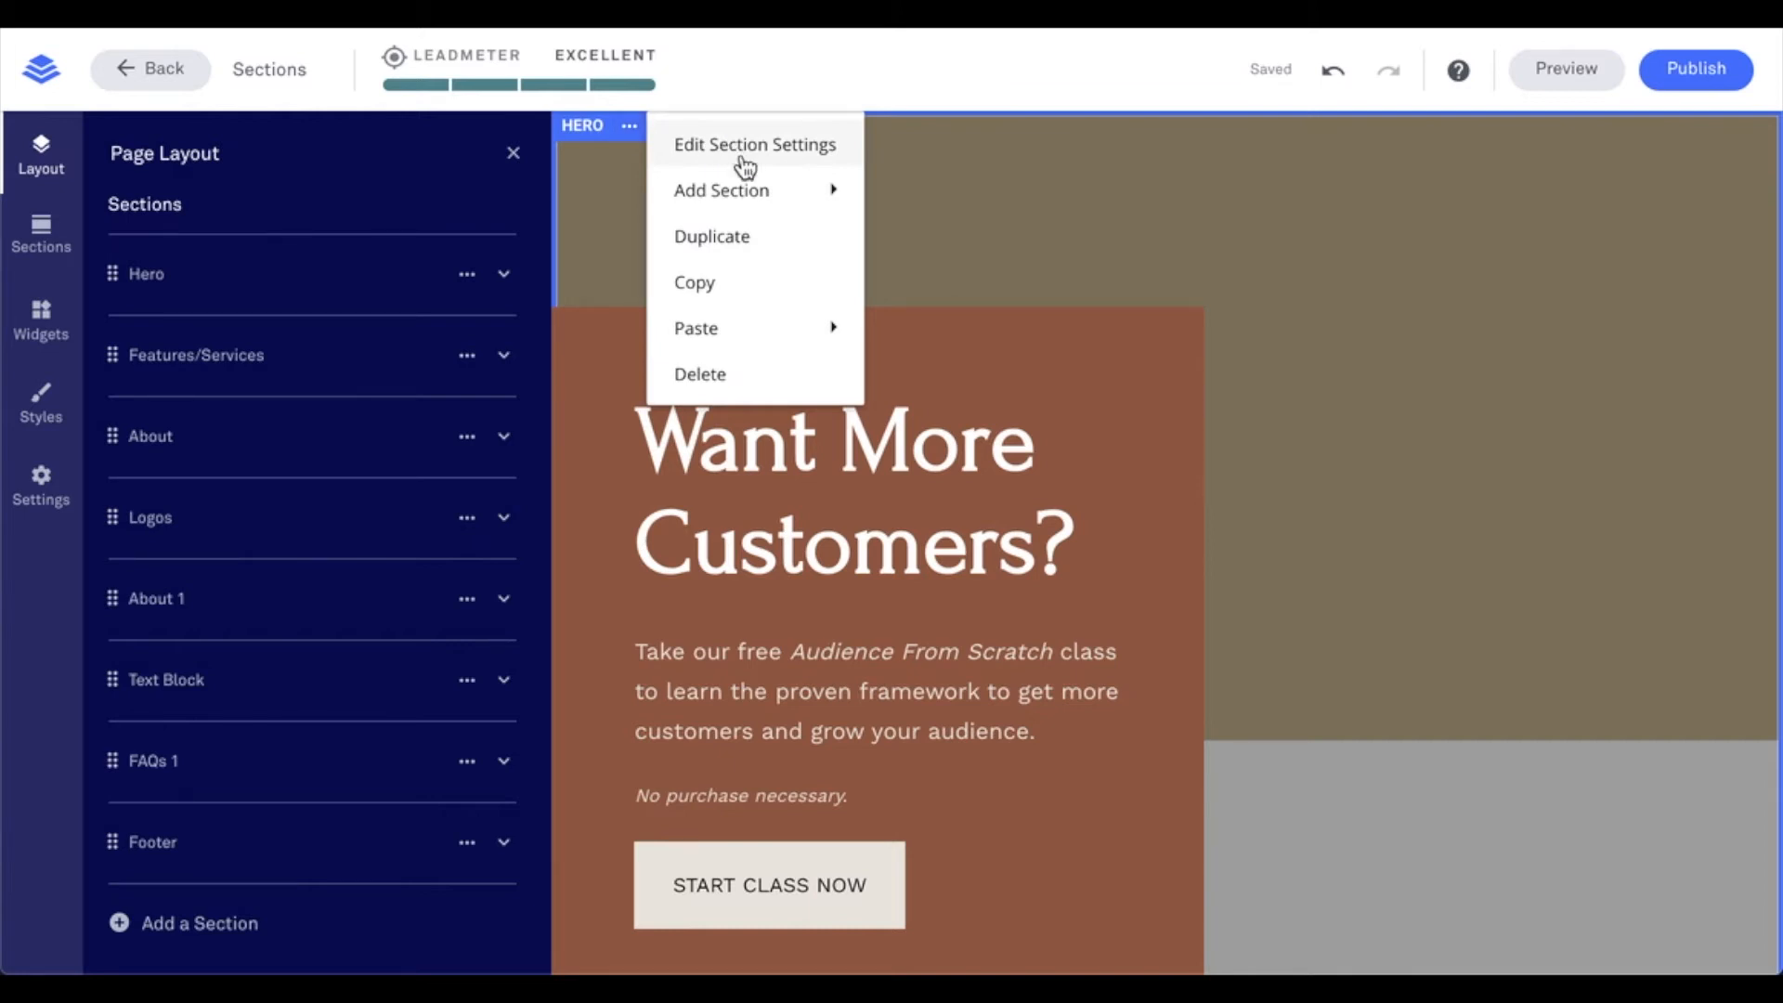
pyautogui.moveTo(739, 202)
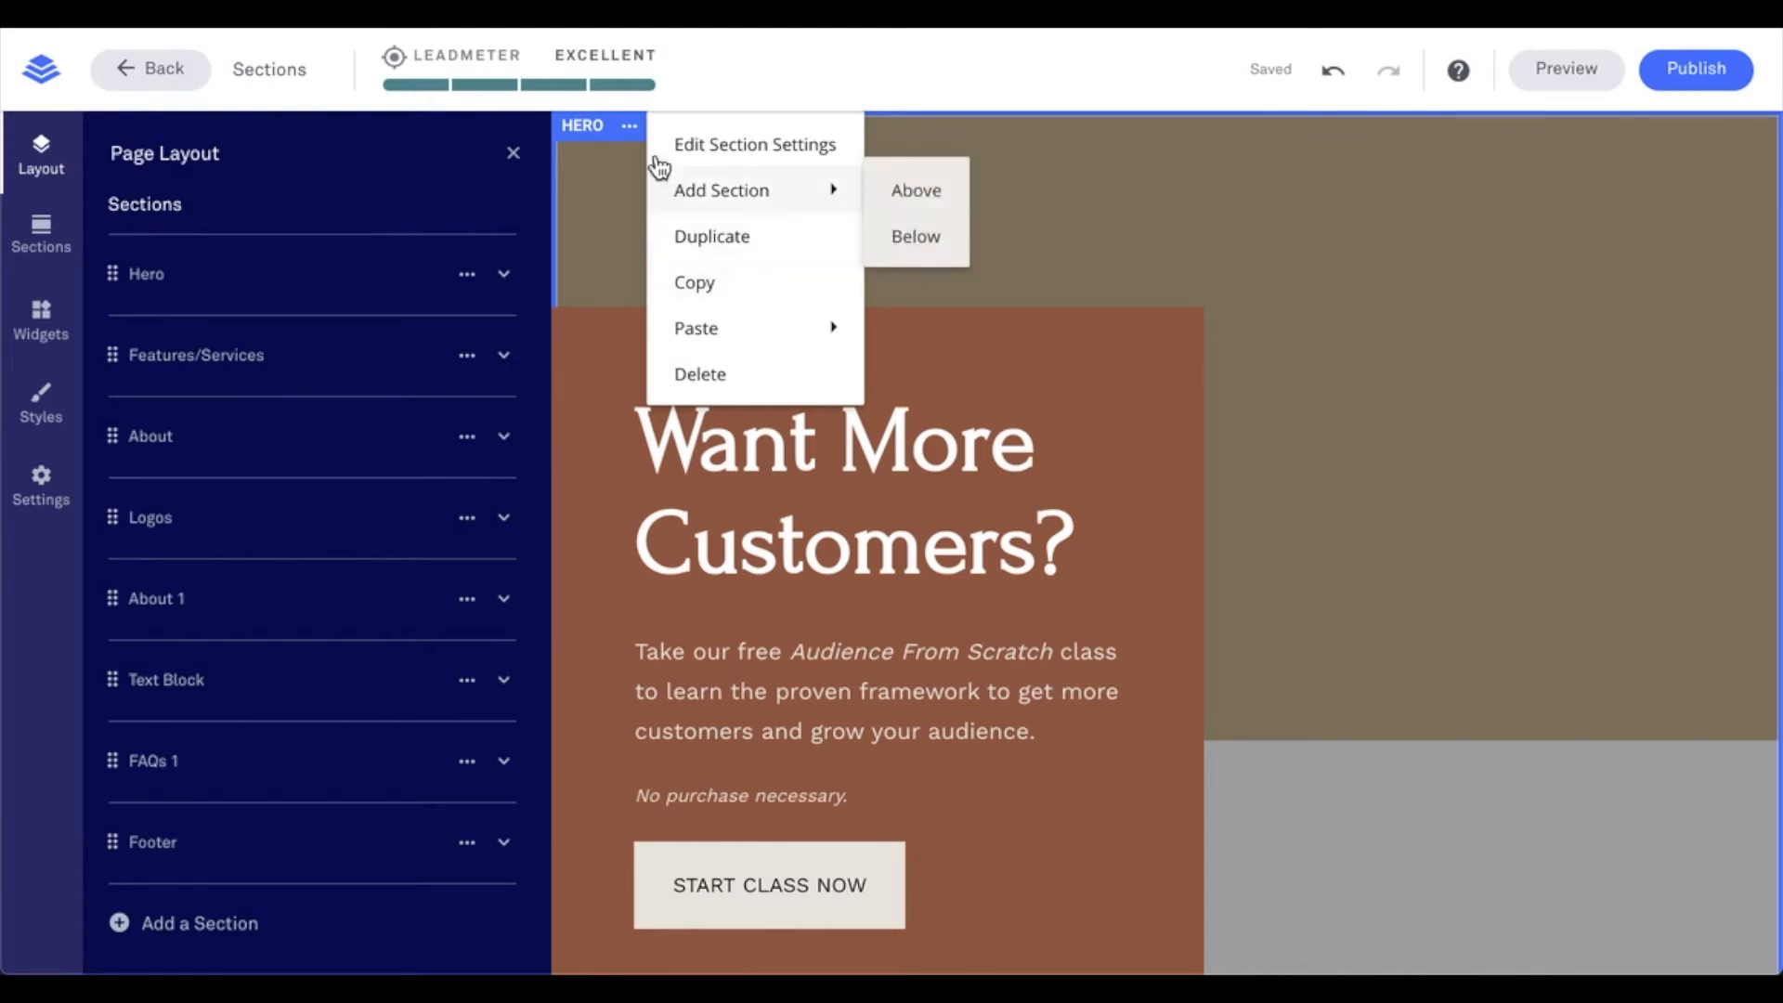
pyautogui.moveTo(723, 340)
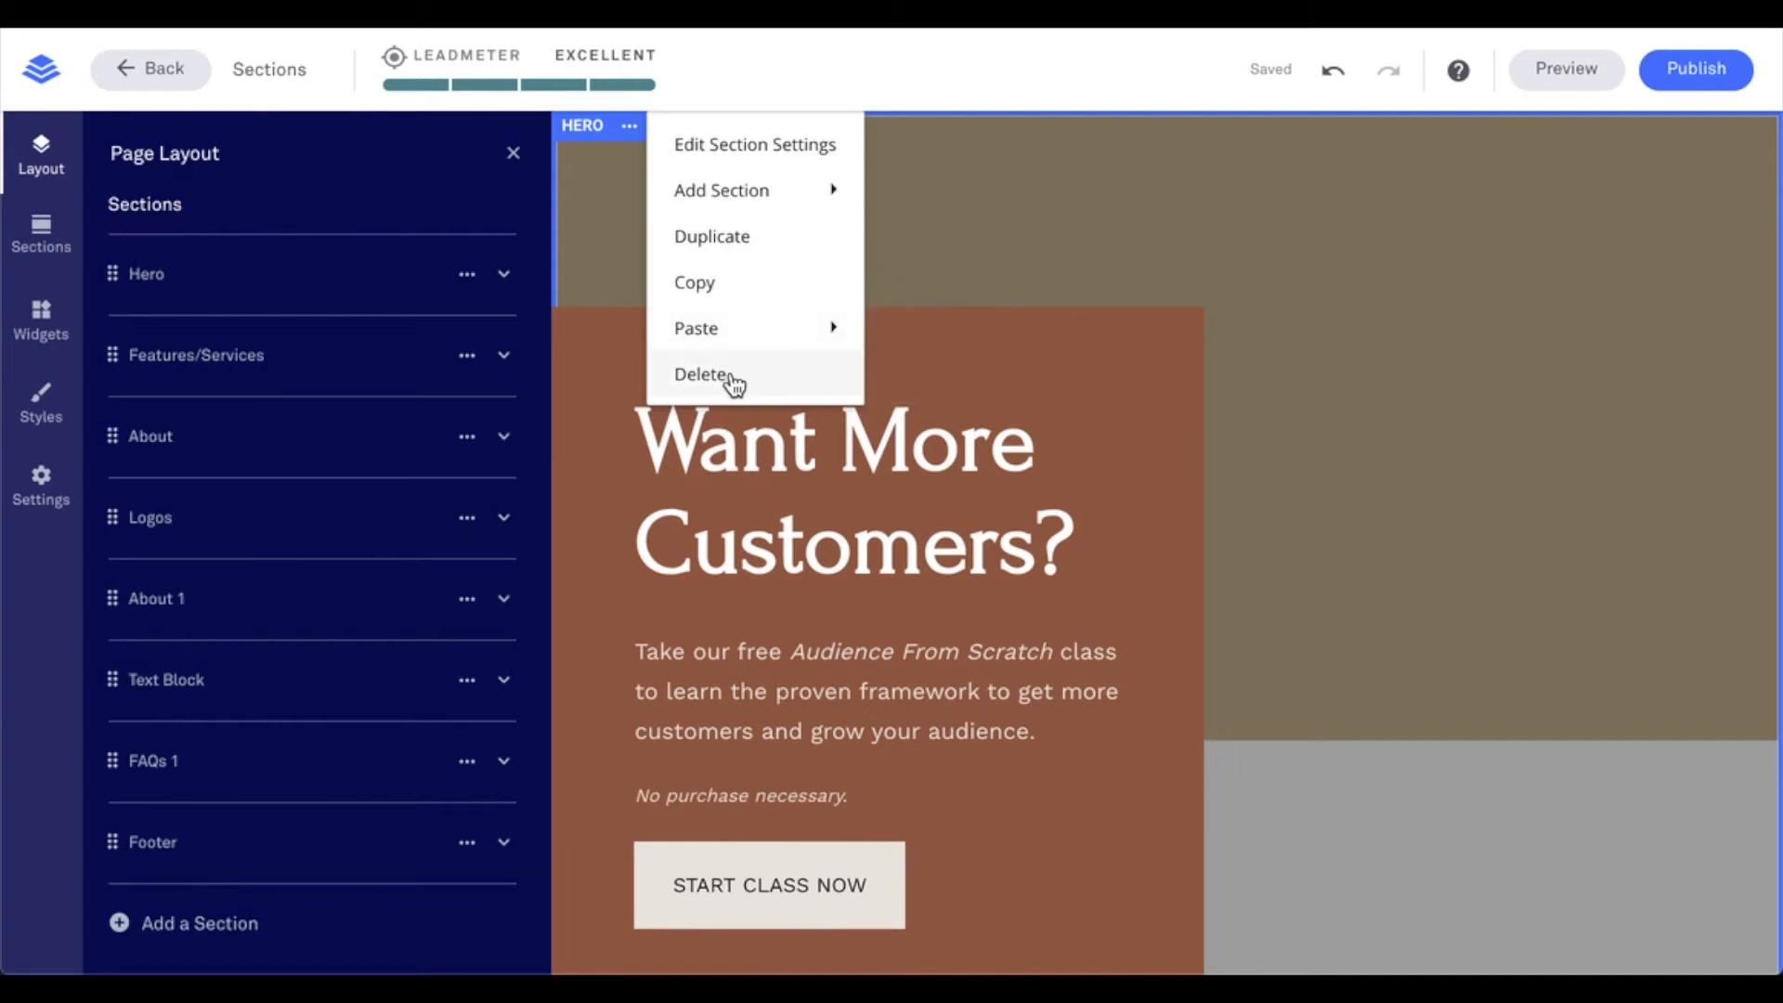
pyautogui.click(605, 251)
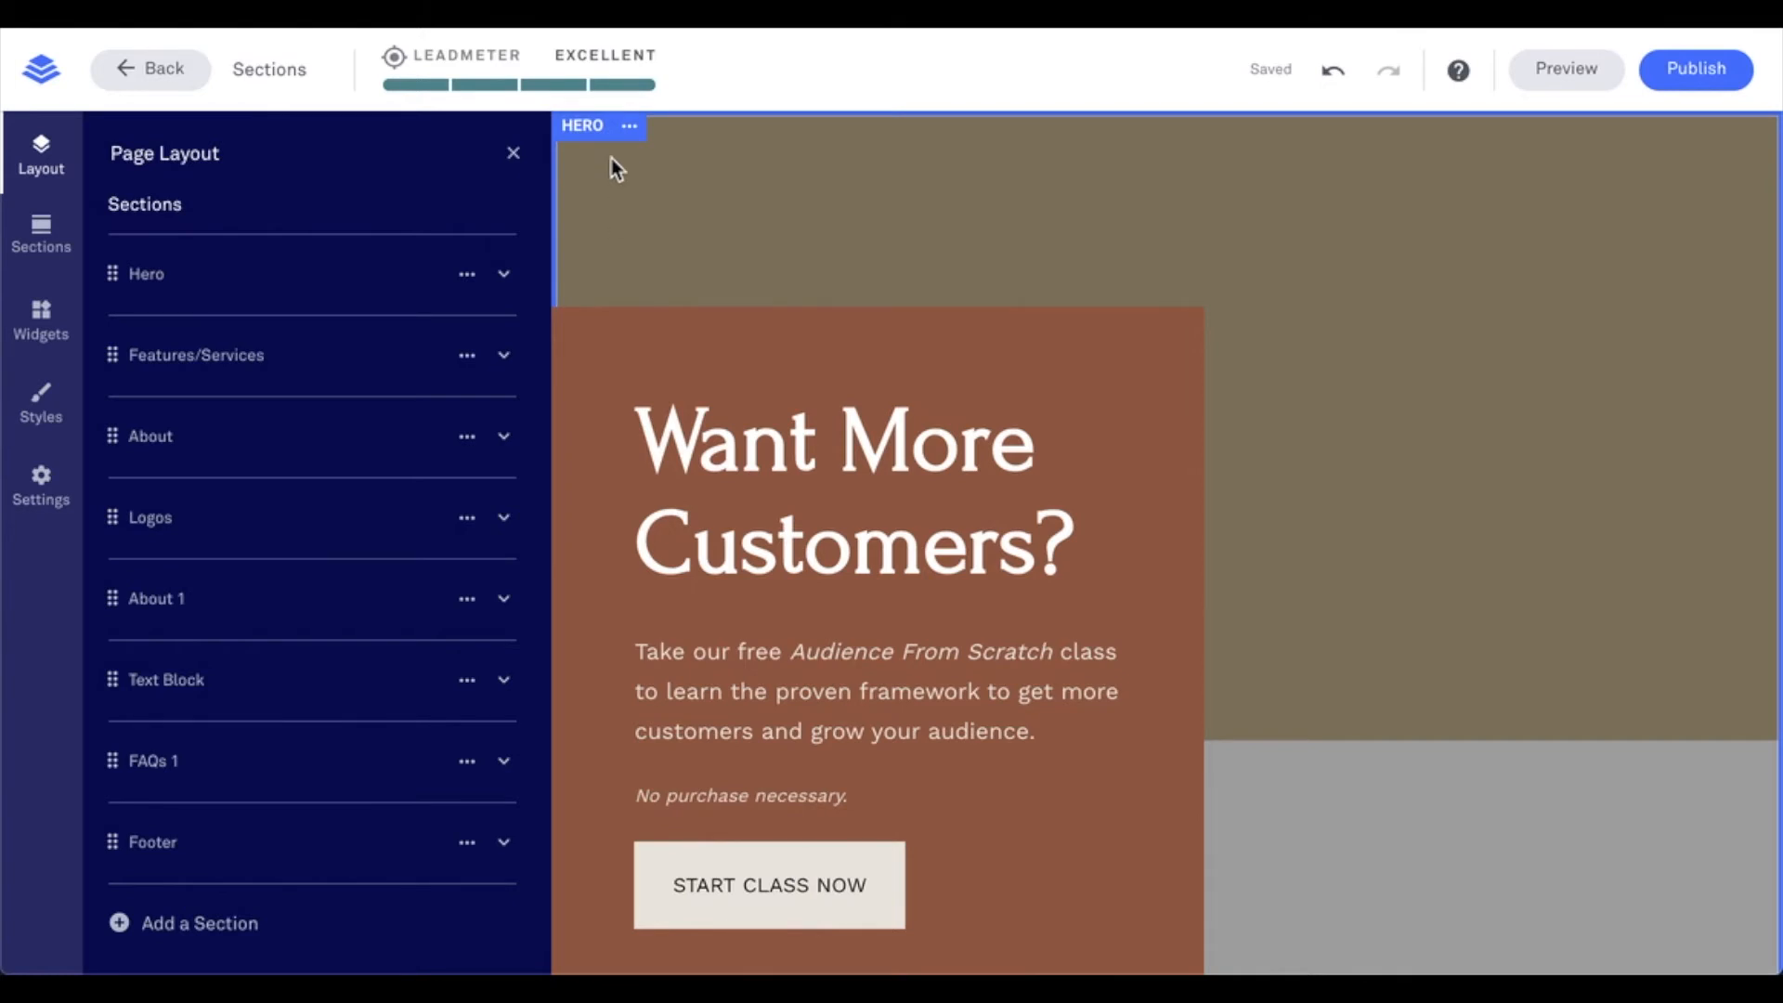
pyautogui.click(631, 138)
pyautogui.moveTo(677, 191)
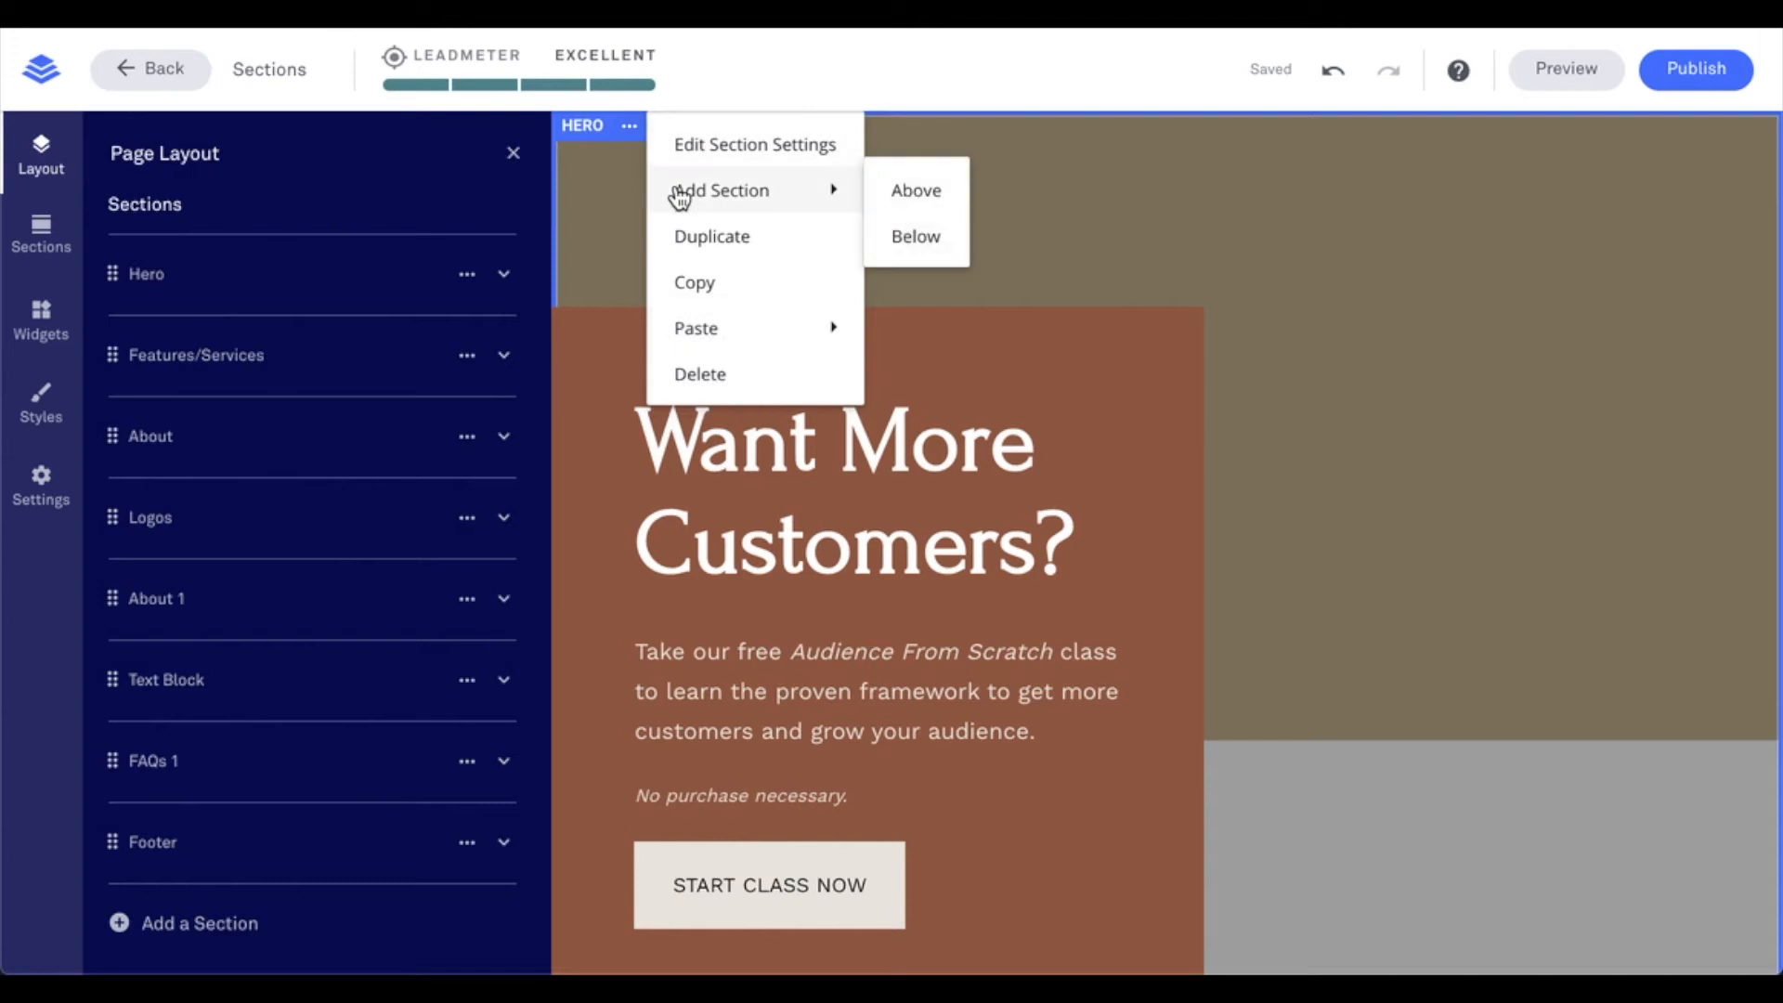
pyautogui.click(912, 195)
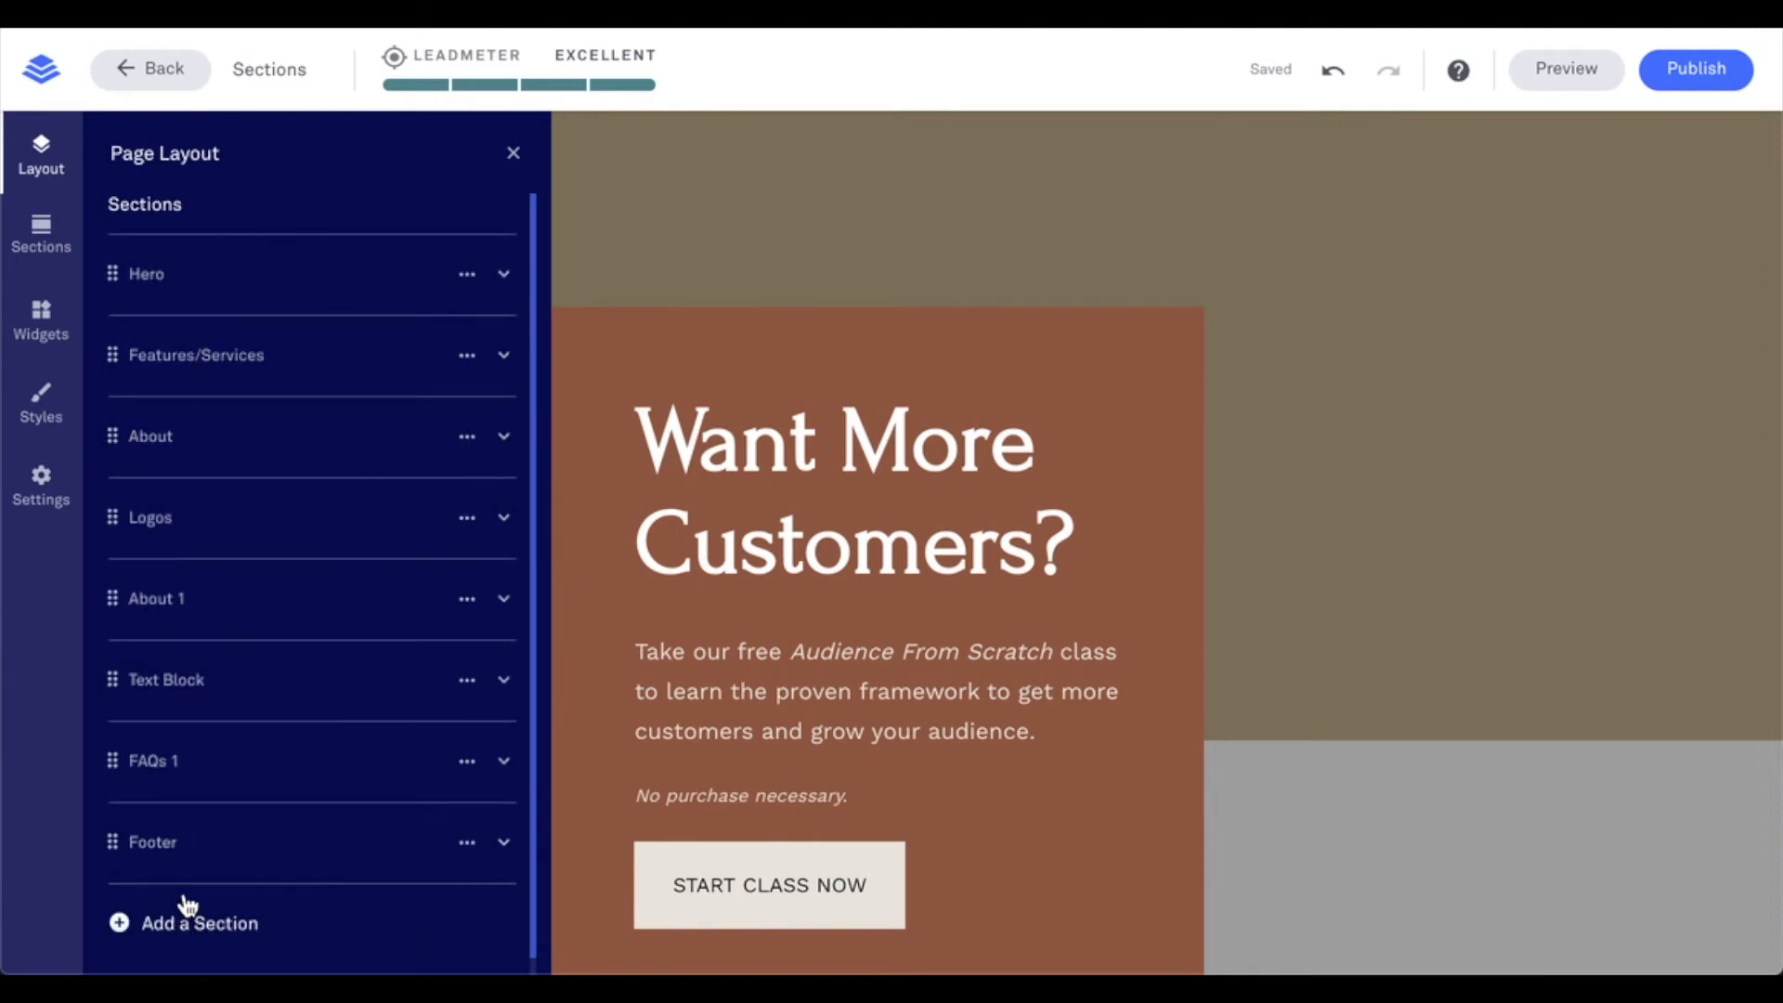
# Step: Open the library of prebuilt sections and go to the footer at the end of the page
pyautogui.click(41, 230)
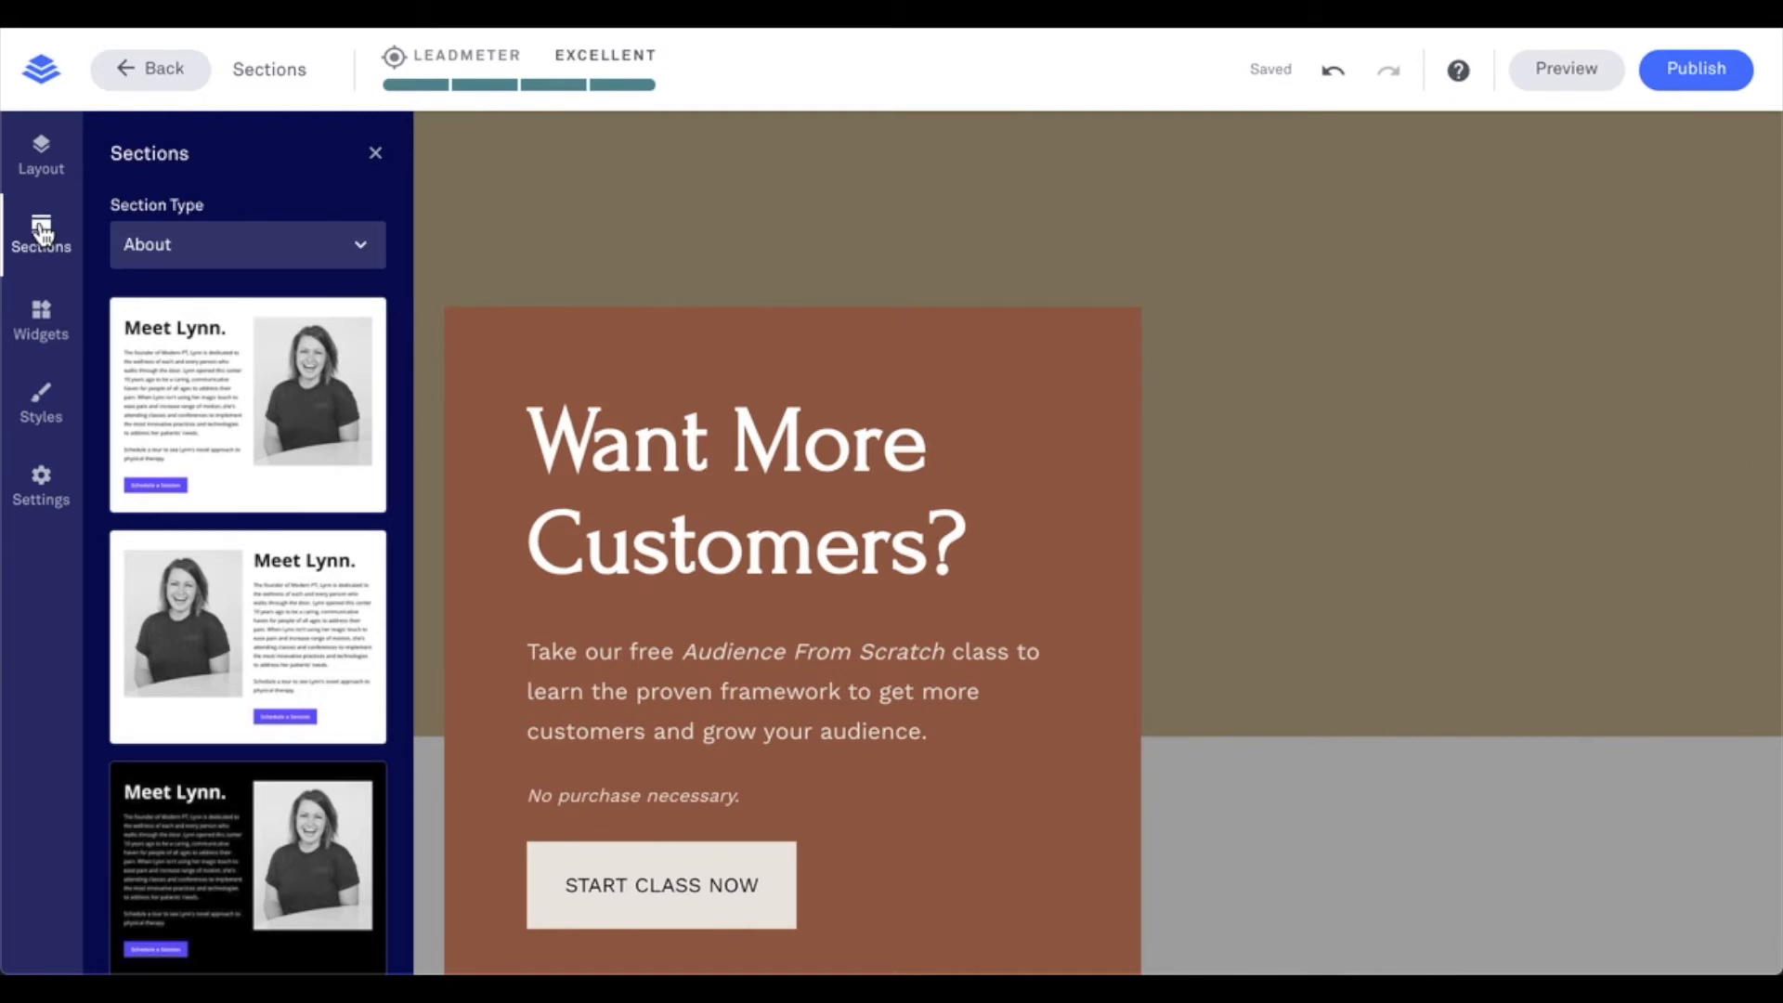
pyautogui.scroll(-15, 709, 426)
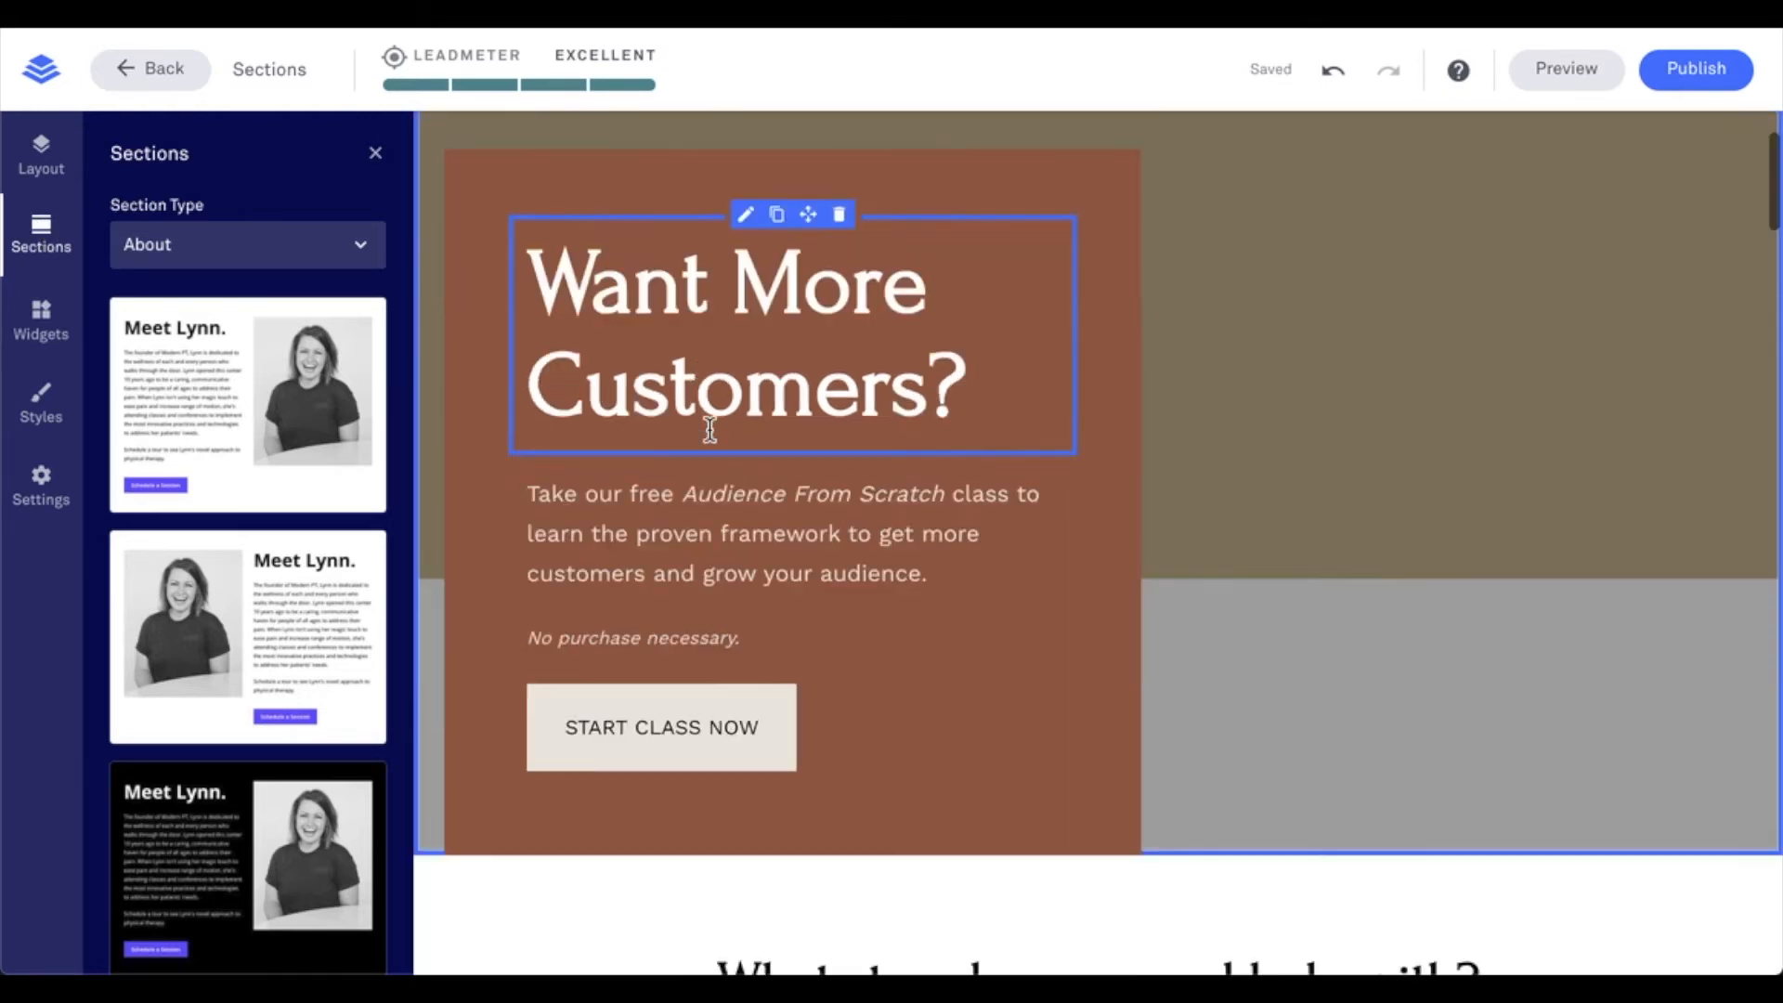
pyautogui.scroll(-20, 710, 429)
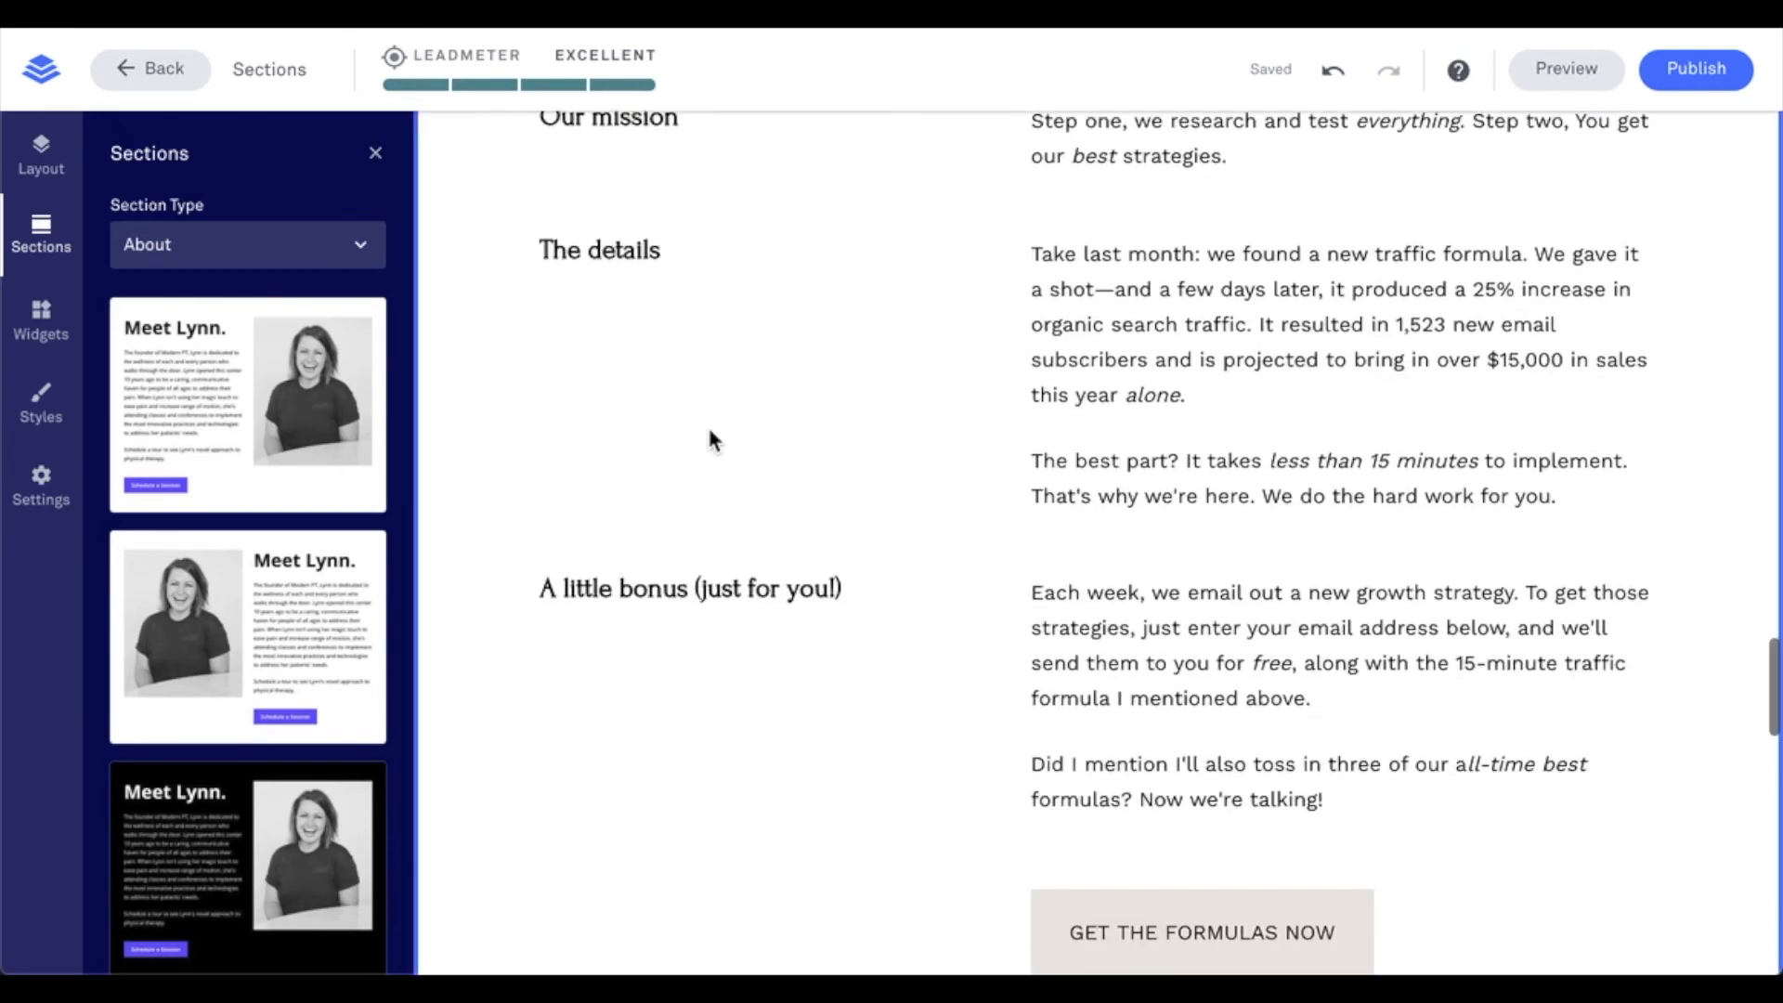
pyautogui.scroll(-6, 710, 429)
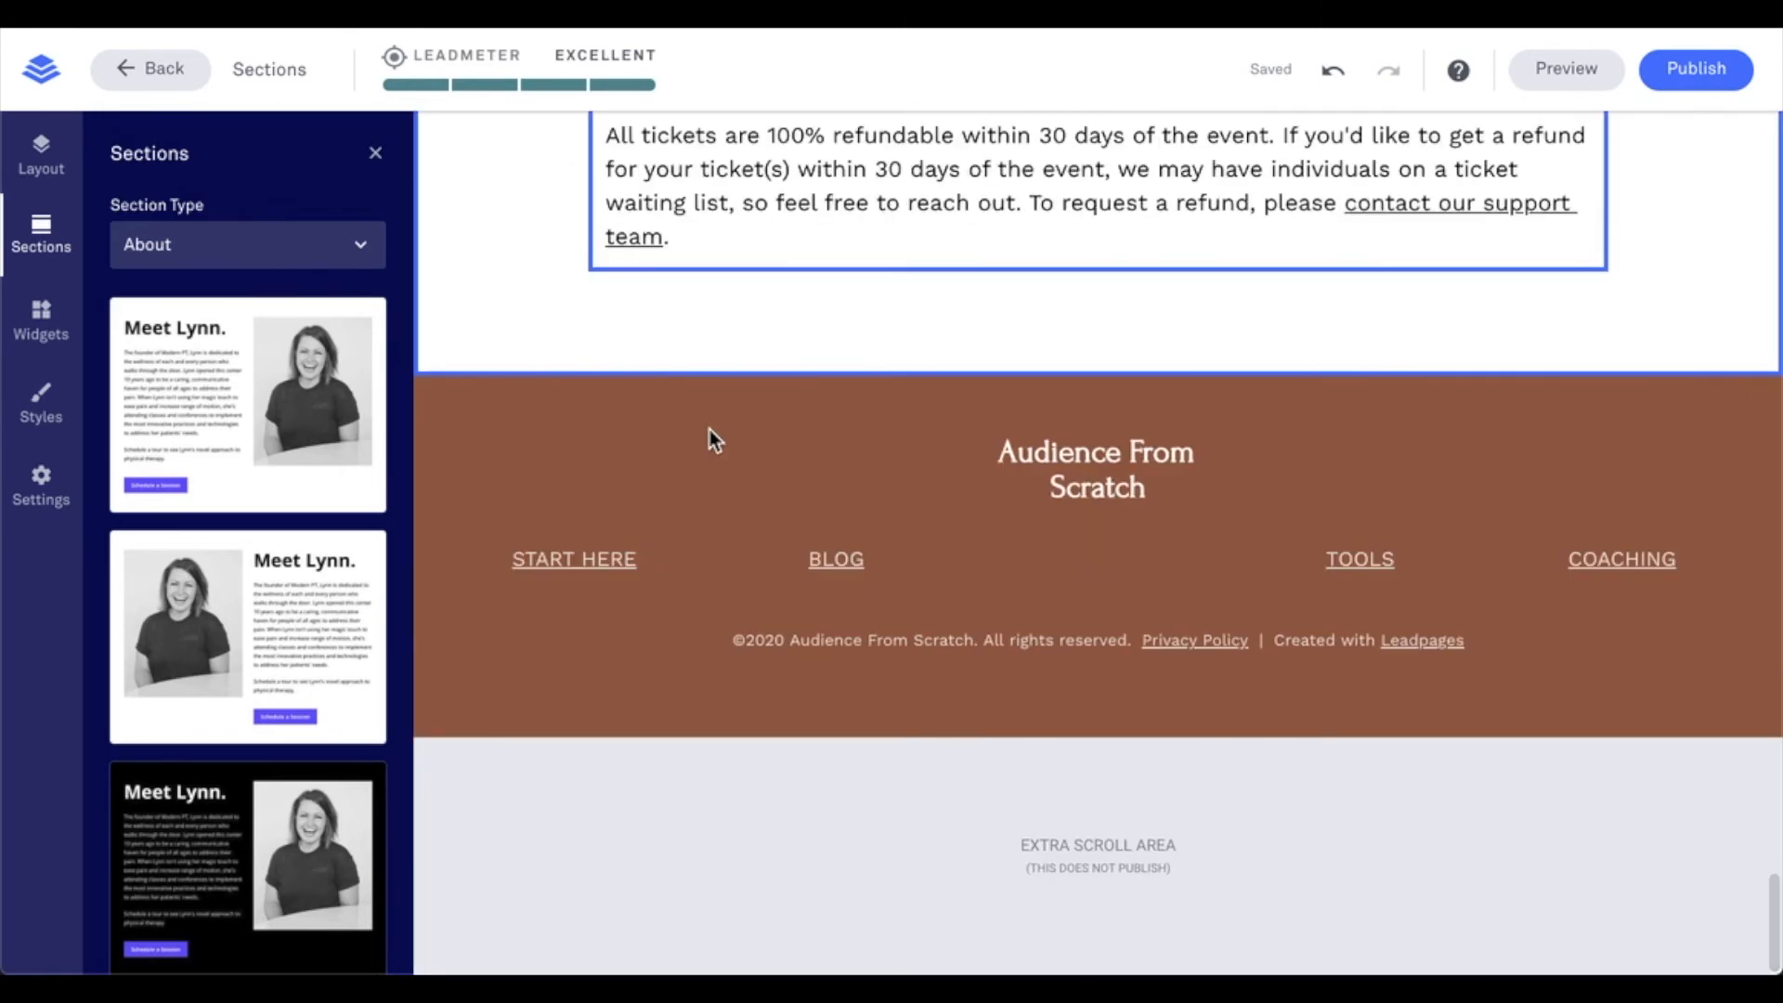
# Step: Filter the section library by the Blank section type and browse its empty column layouts
pyautogui.click(238, 264)
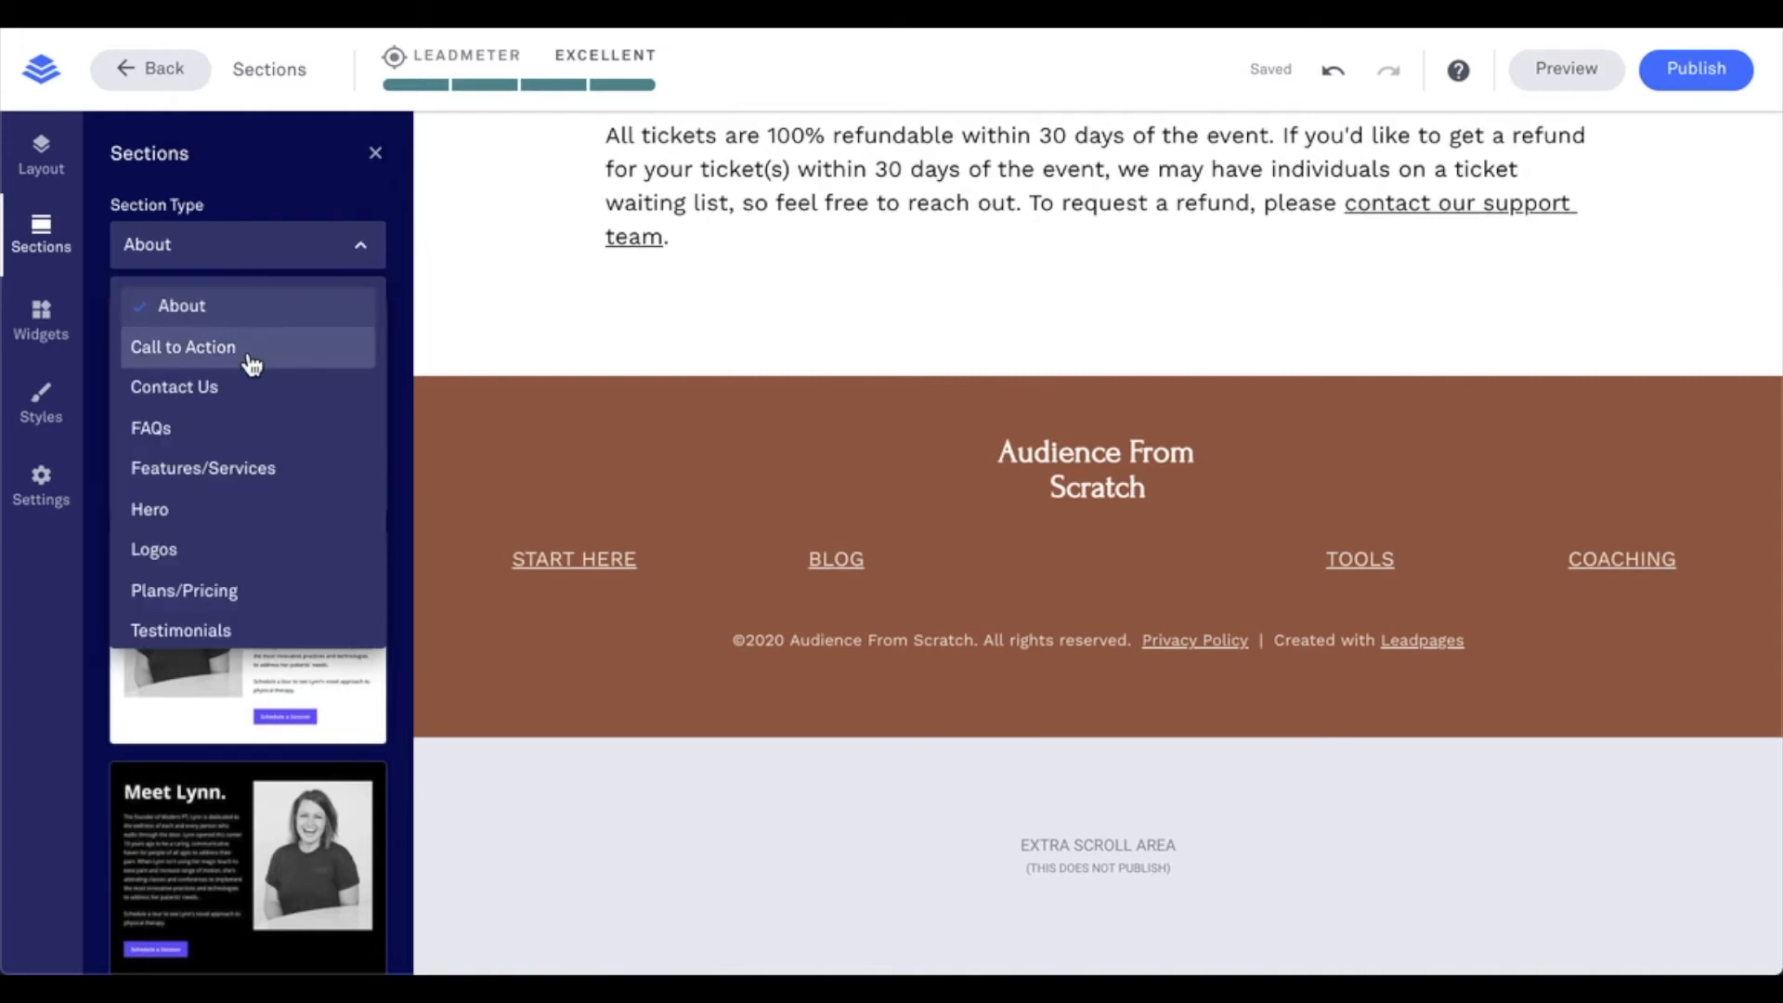
pyautogui.scroll(-4, 240, 402)
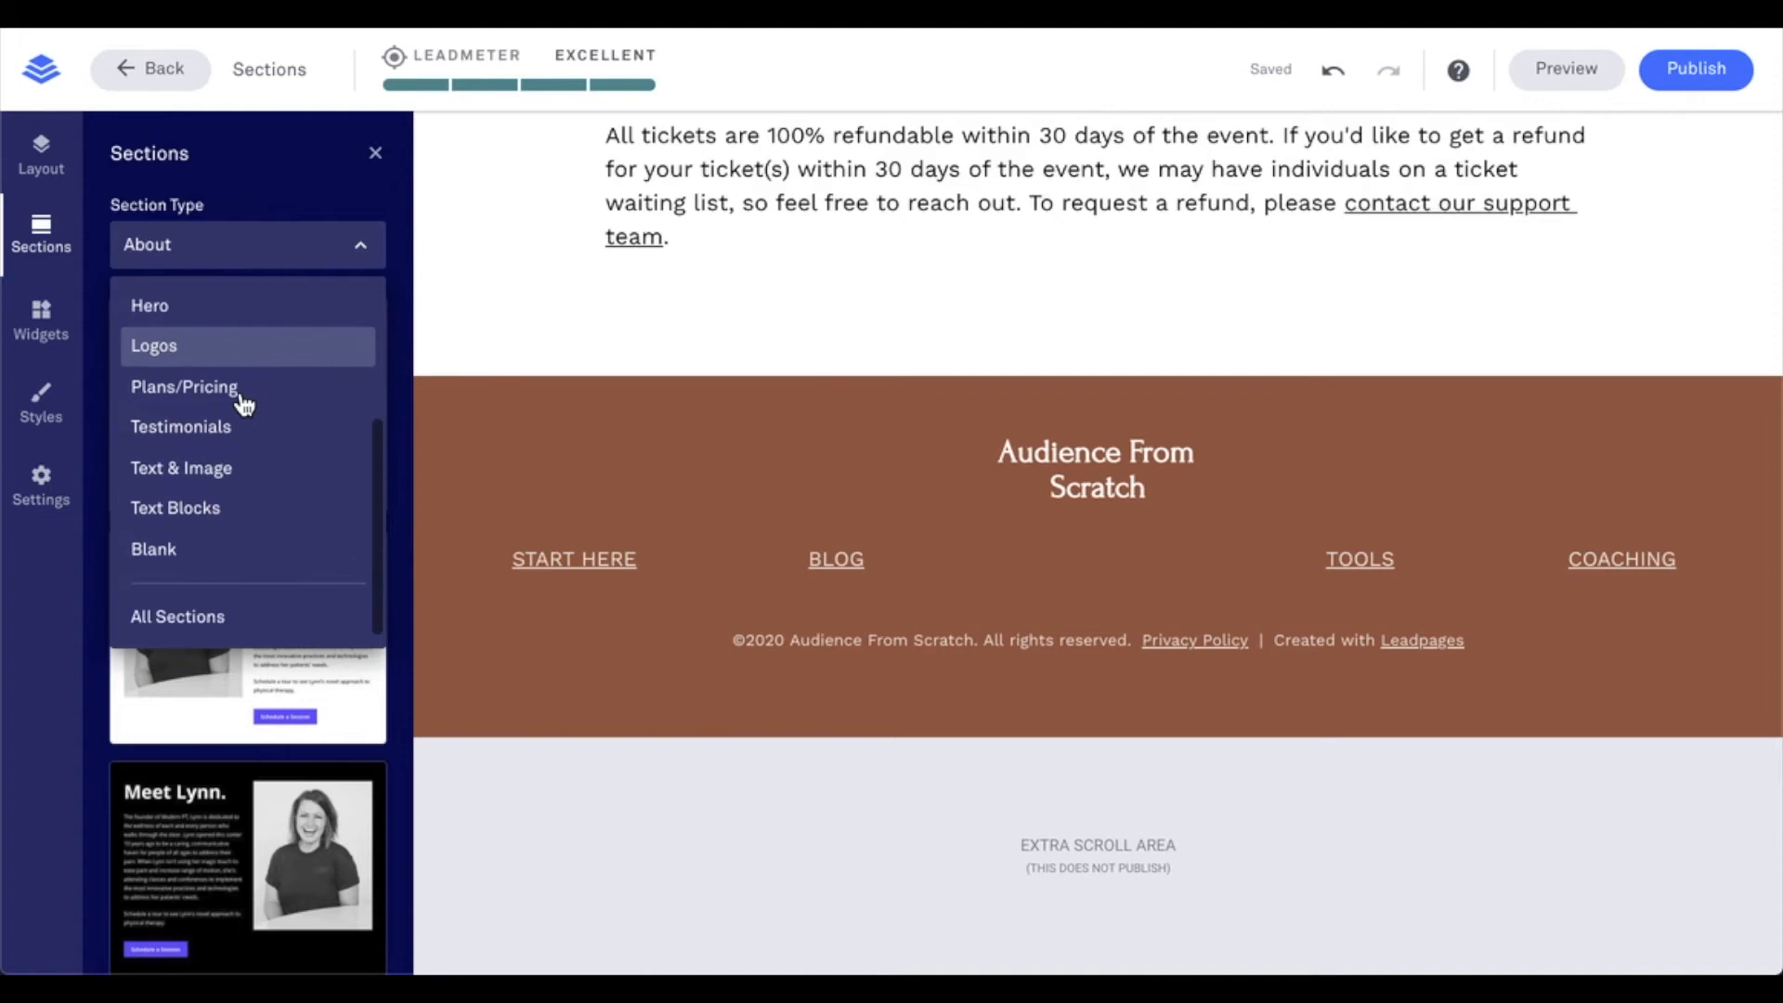
pyautogui.click(185, 555)
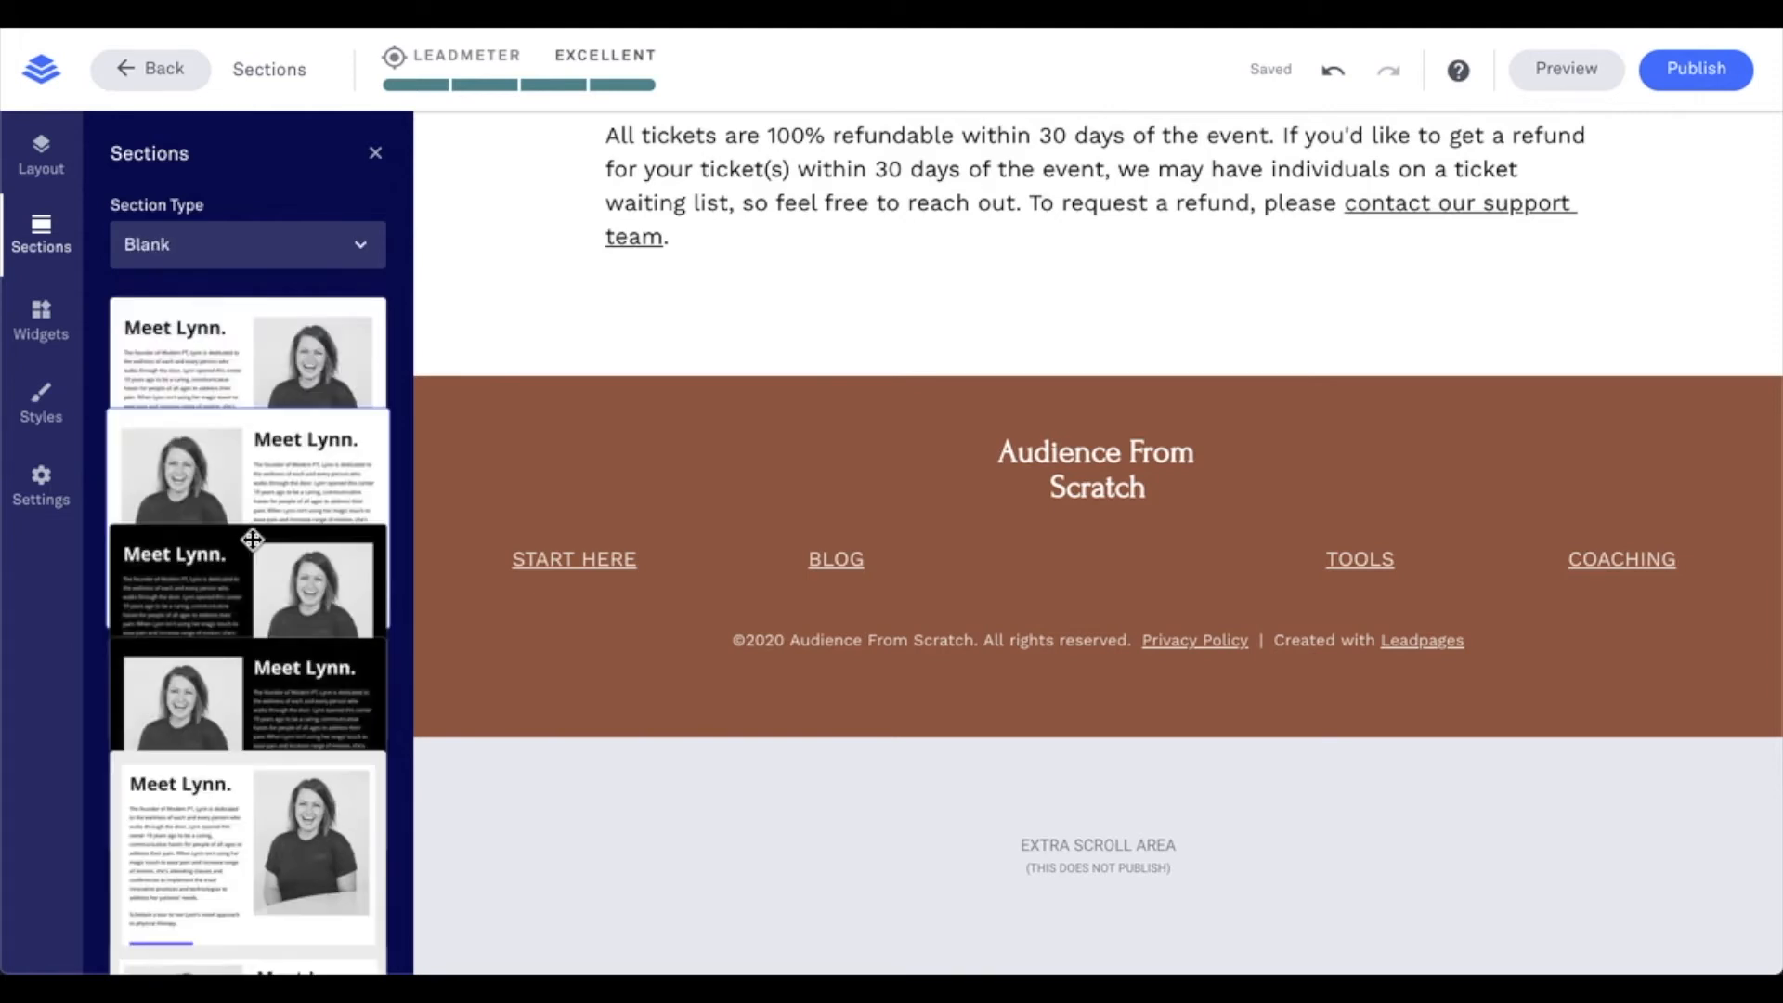
pyautogui.scroll(-1, 298, 421)
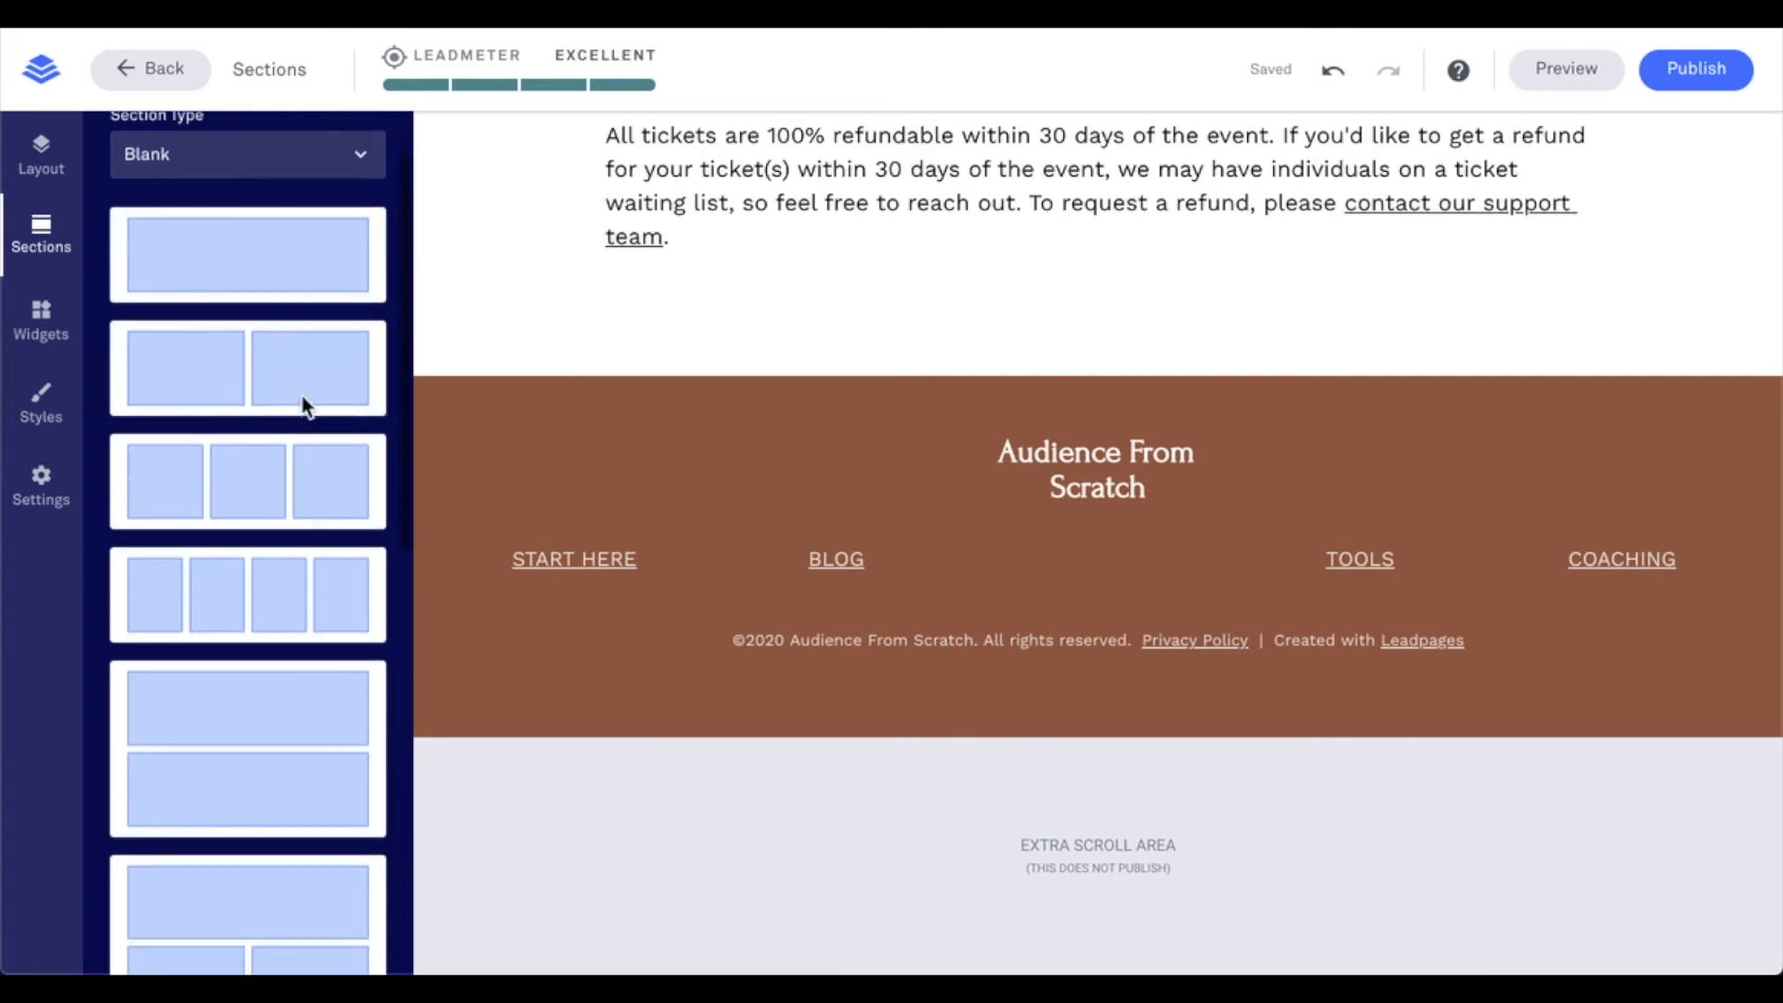
pyautogui.scroll(-1, 273, 470)
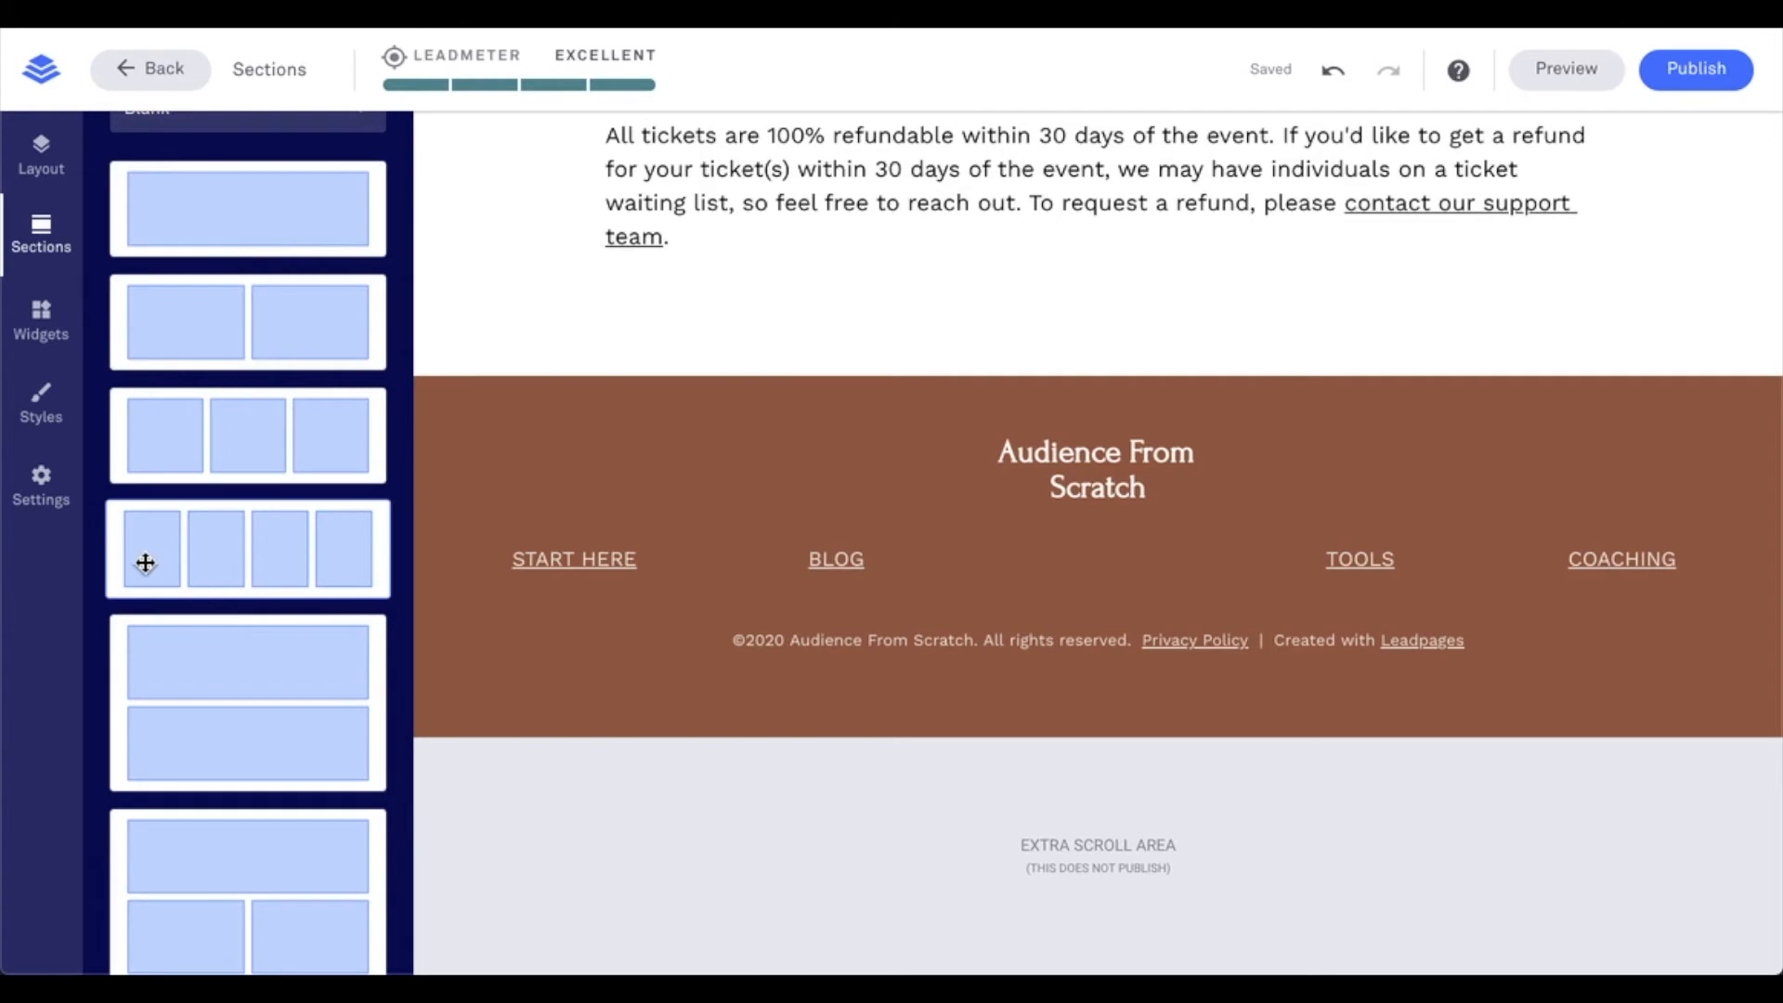
pyautogui.scroll(2, 324, 563)
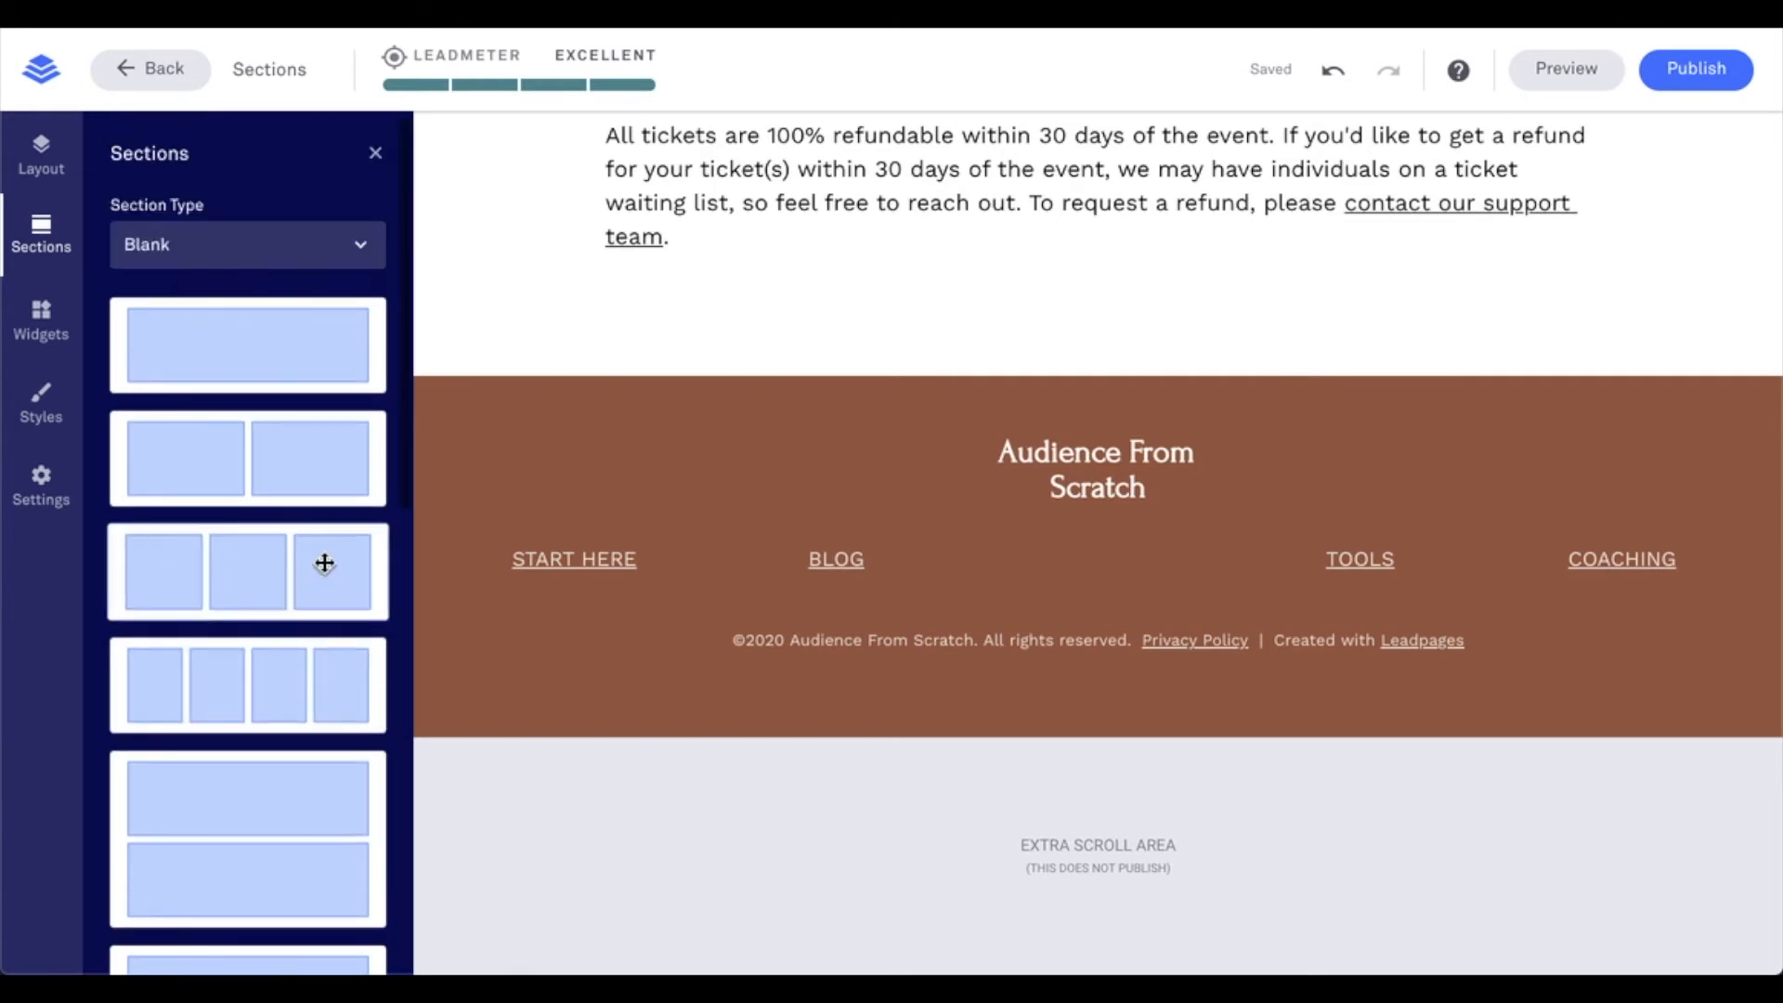
# Step: Filter the section library by the FAQs section type and browse its light and dark designs
pyautogui.click(307, 264)
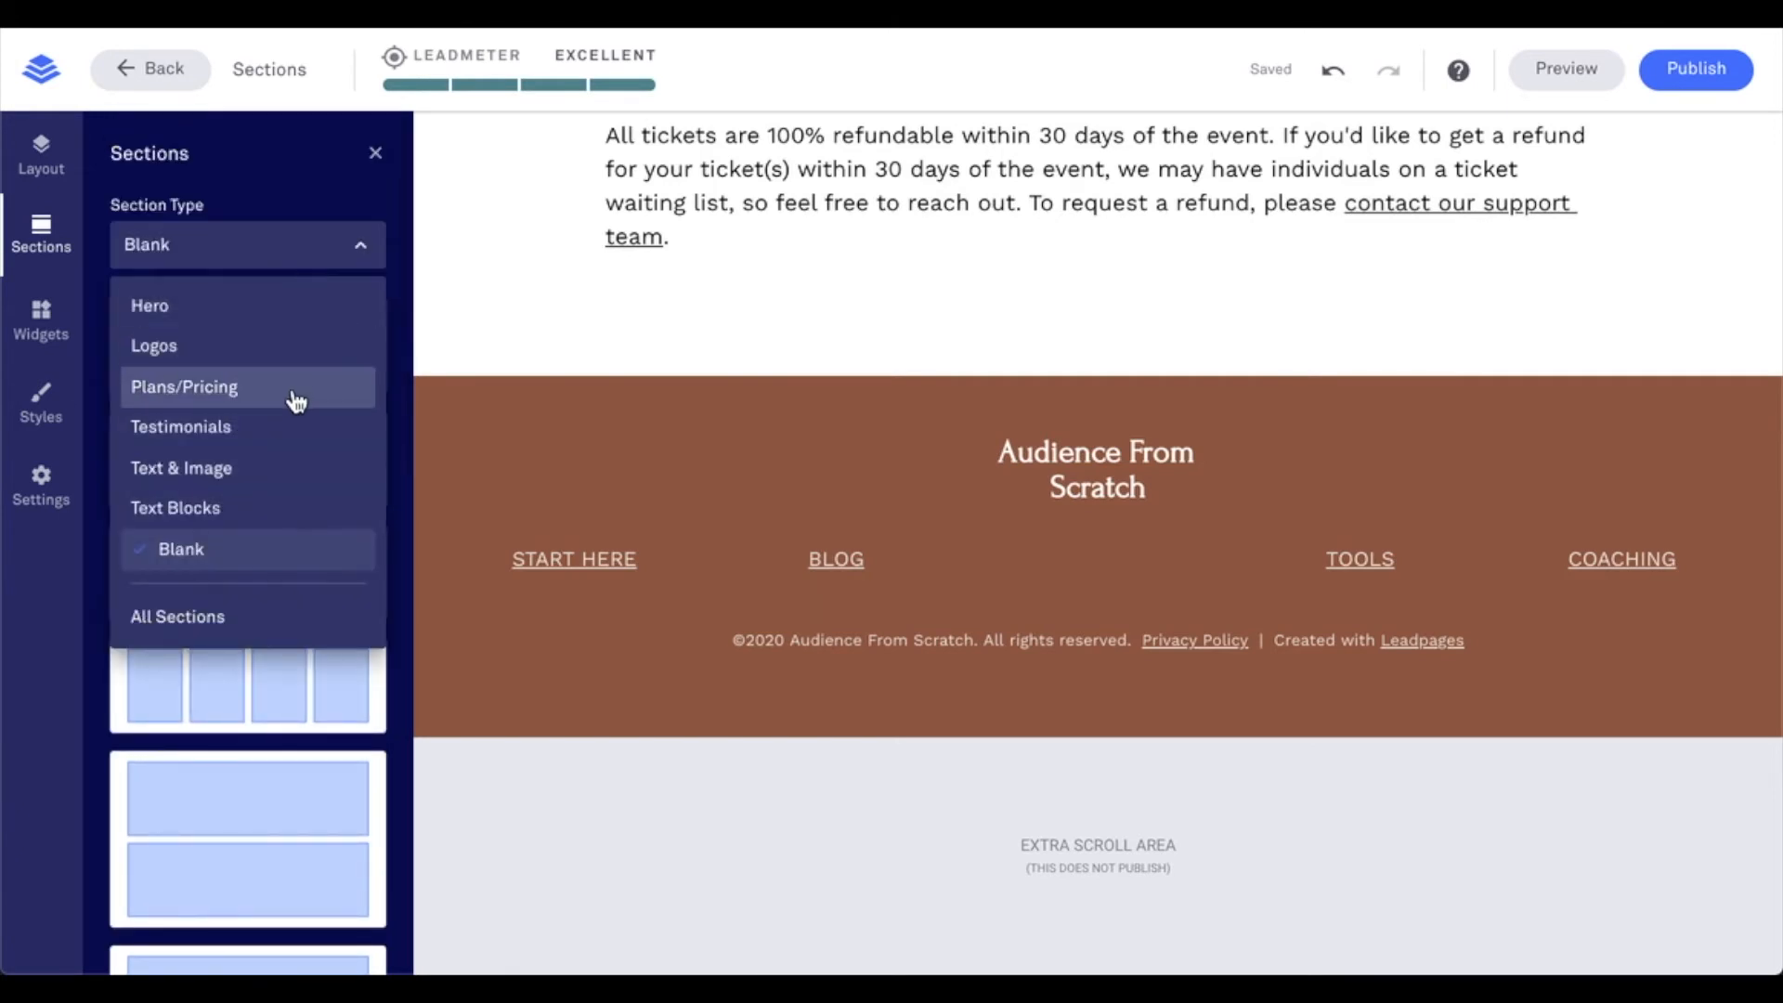
pyautogui.scroll(3, 291, 399)
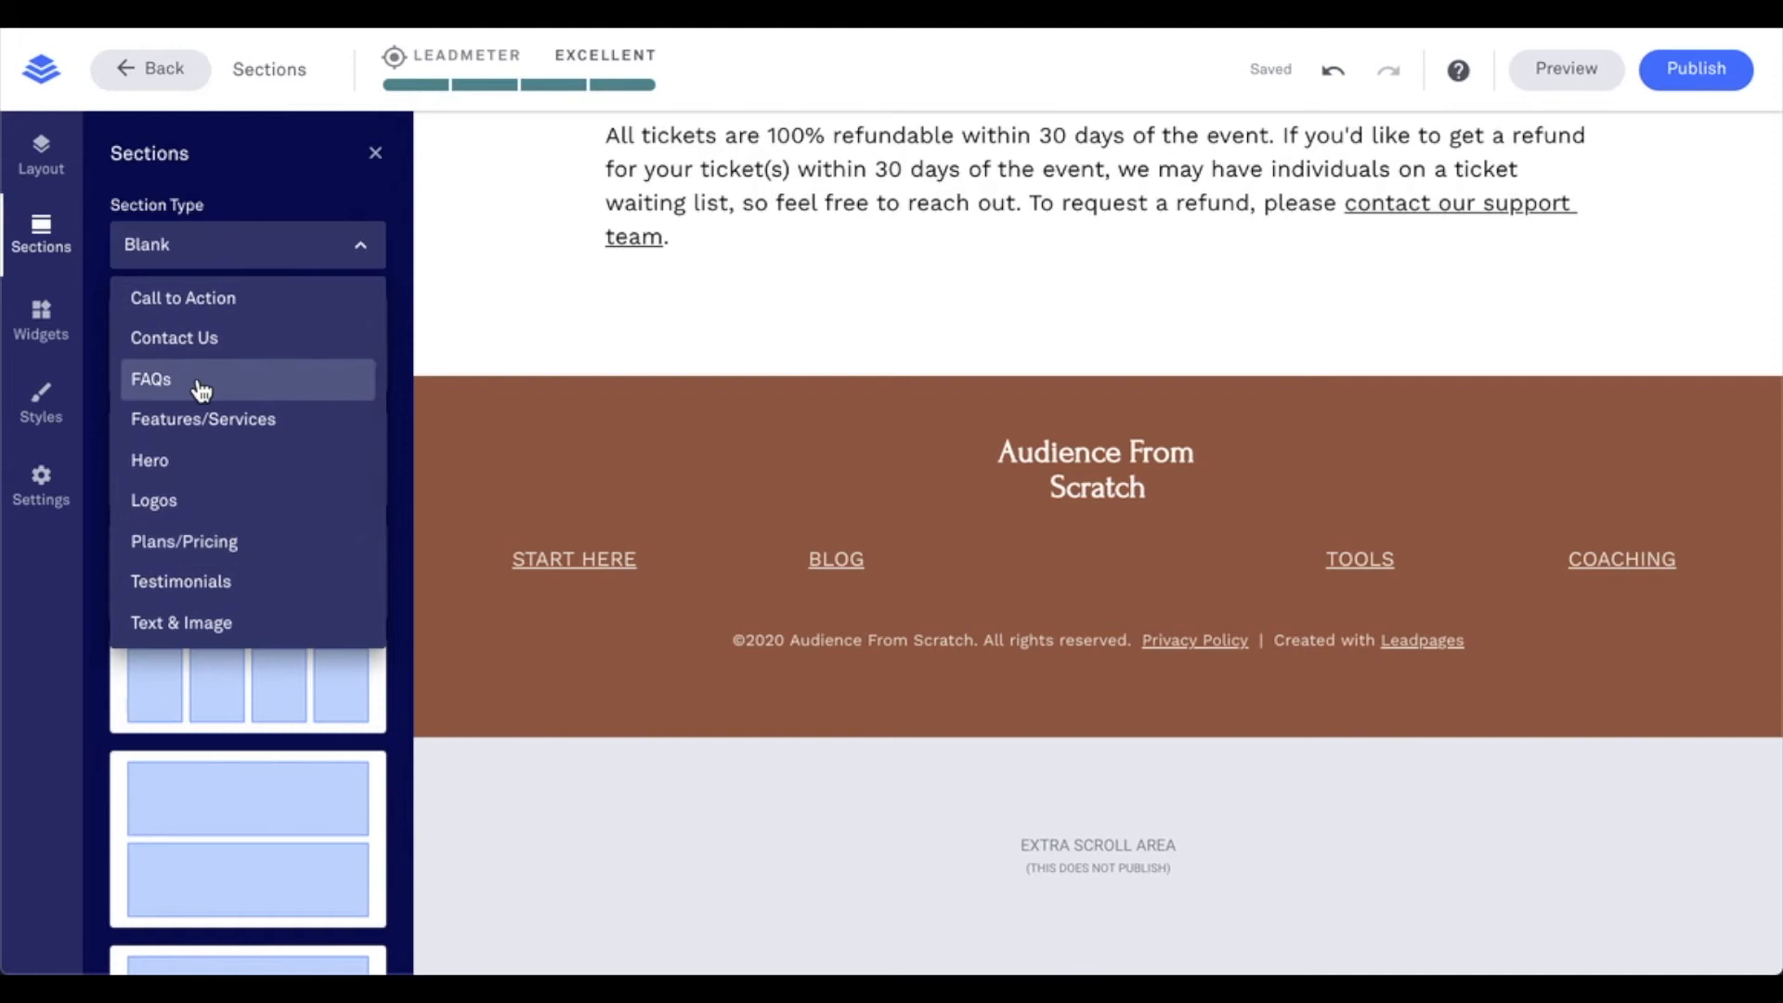
pyautogui.click(198, 384)
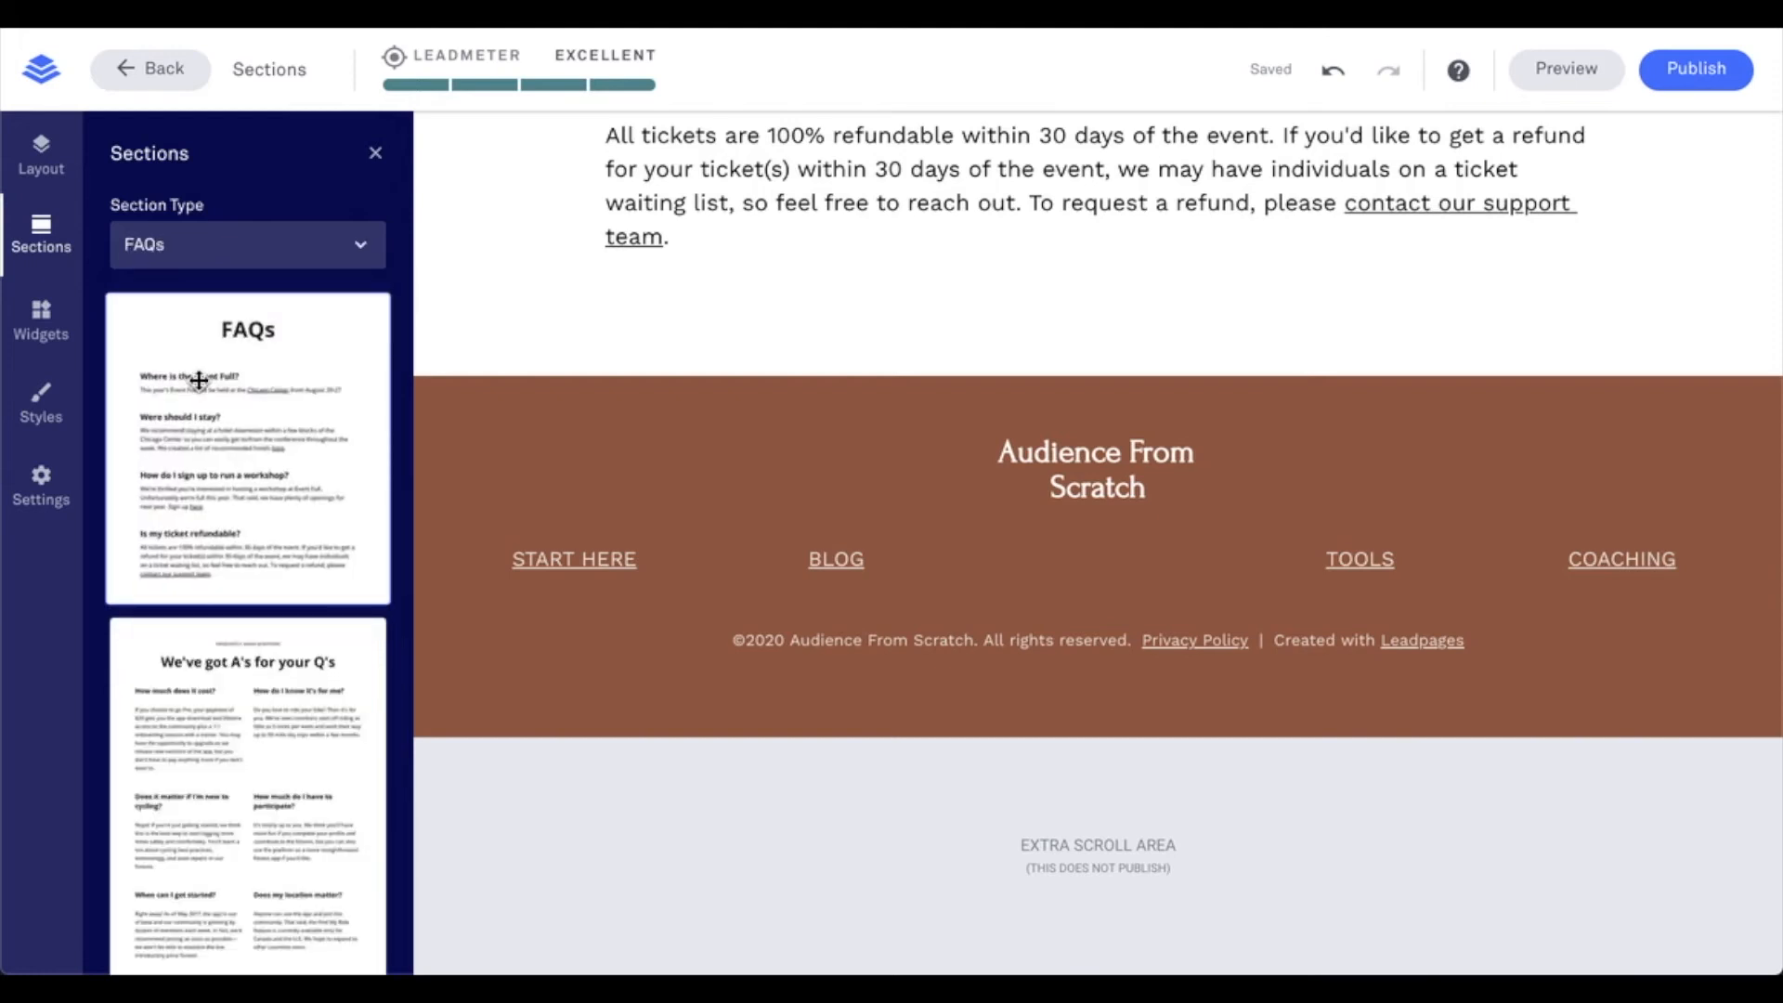
pyautogui.scroll(-9, 223, 394)
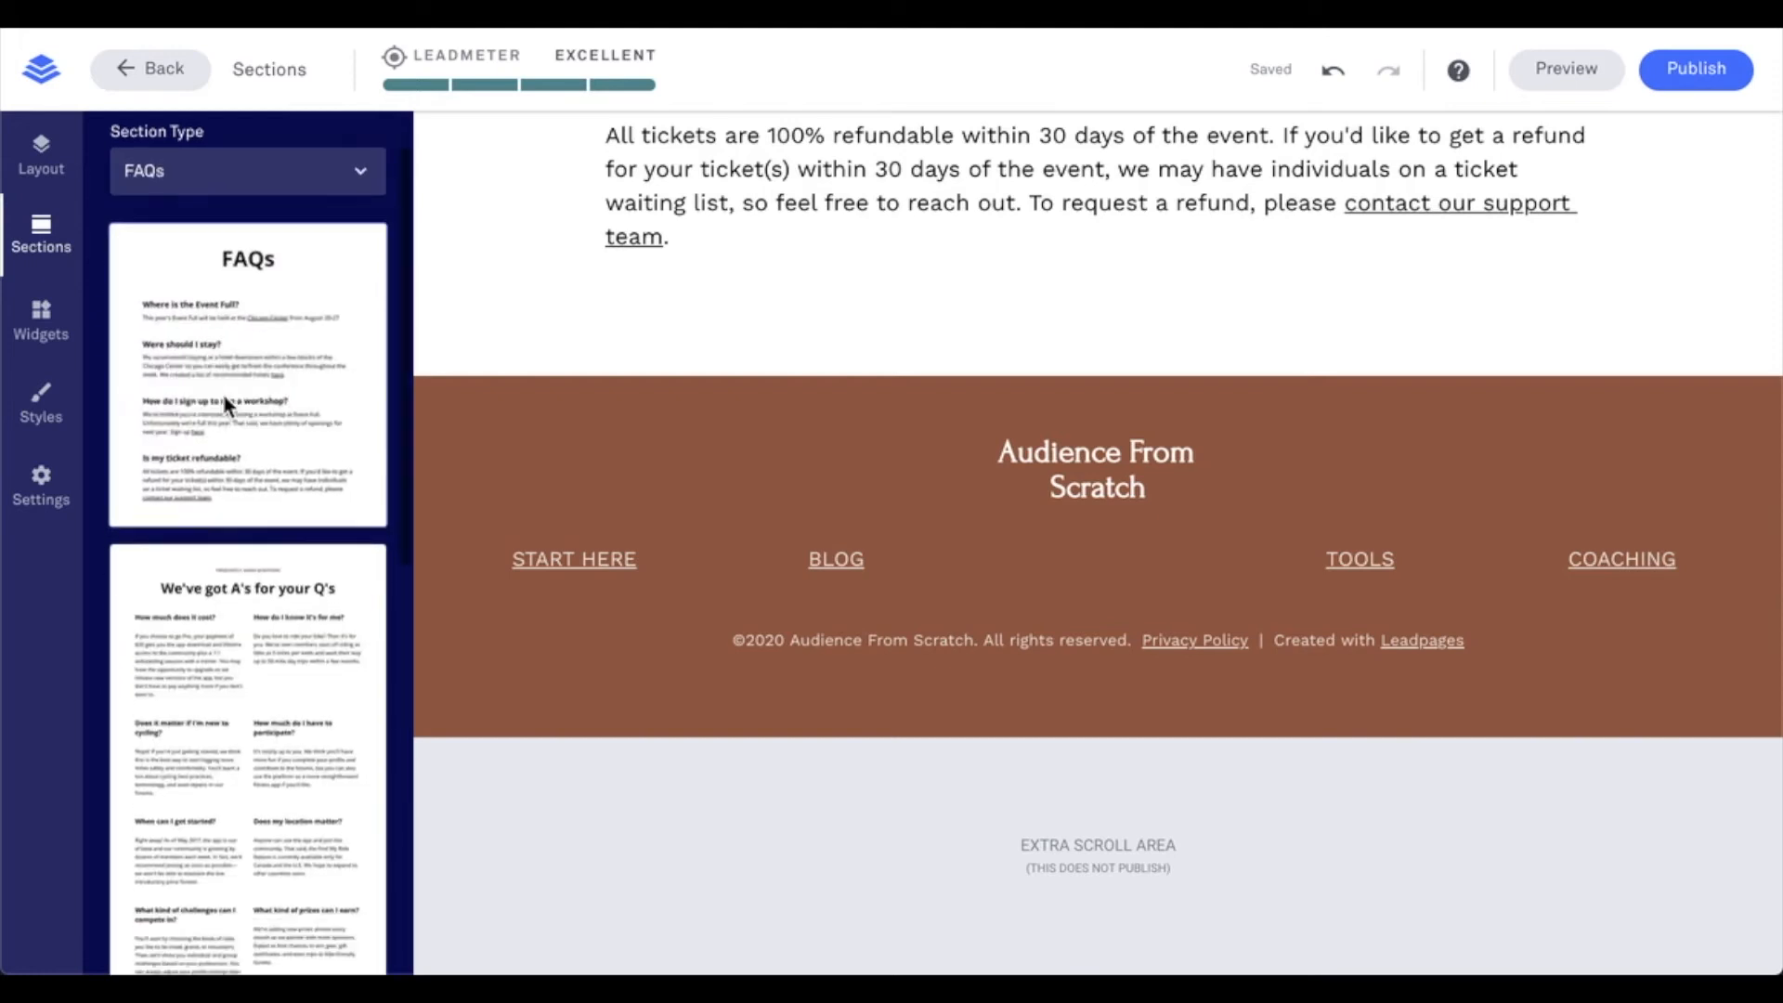
pyautogui.scroll(-1, 224, 396)
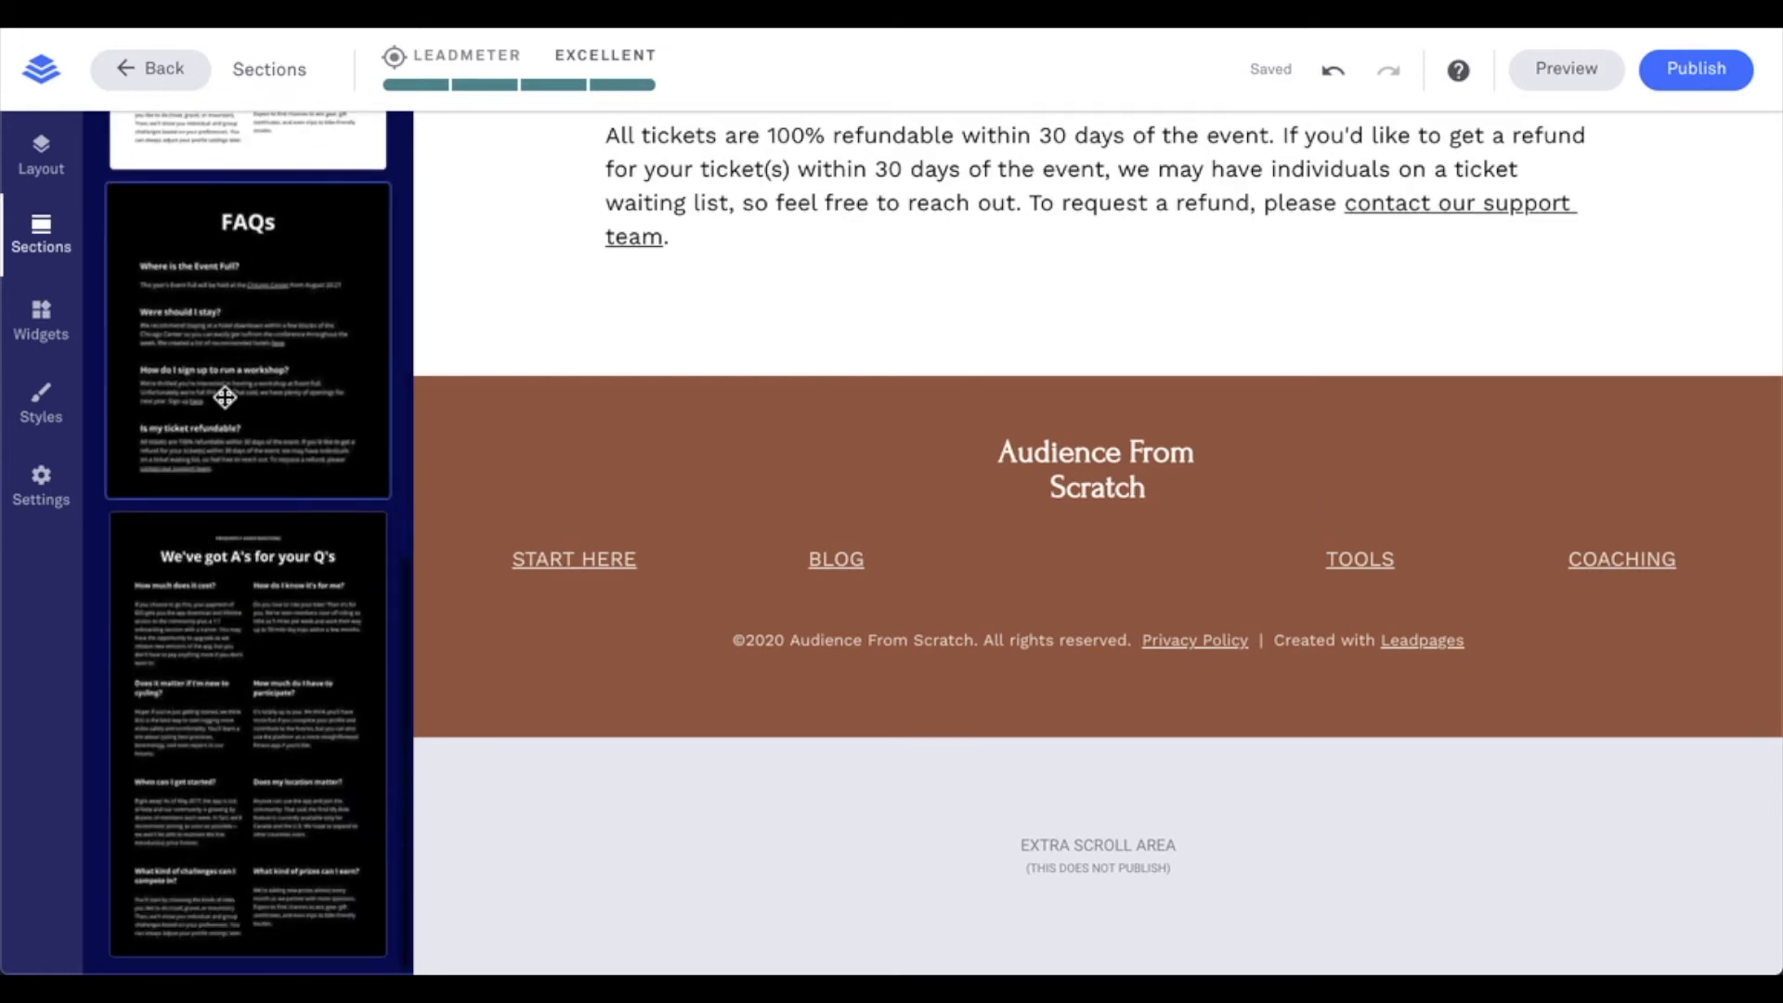
pyautogui.scroll(10, 223, 394)
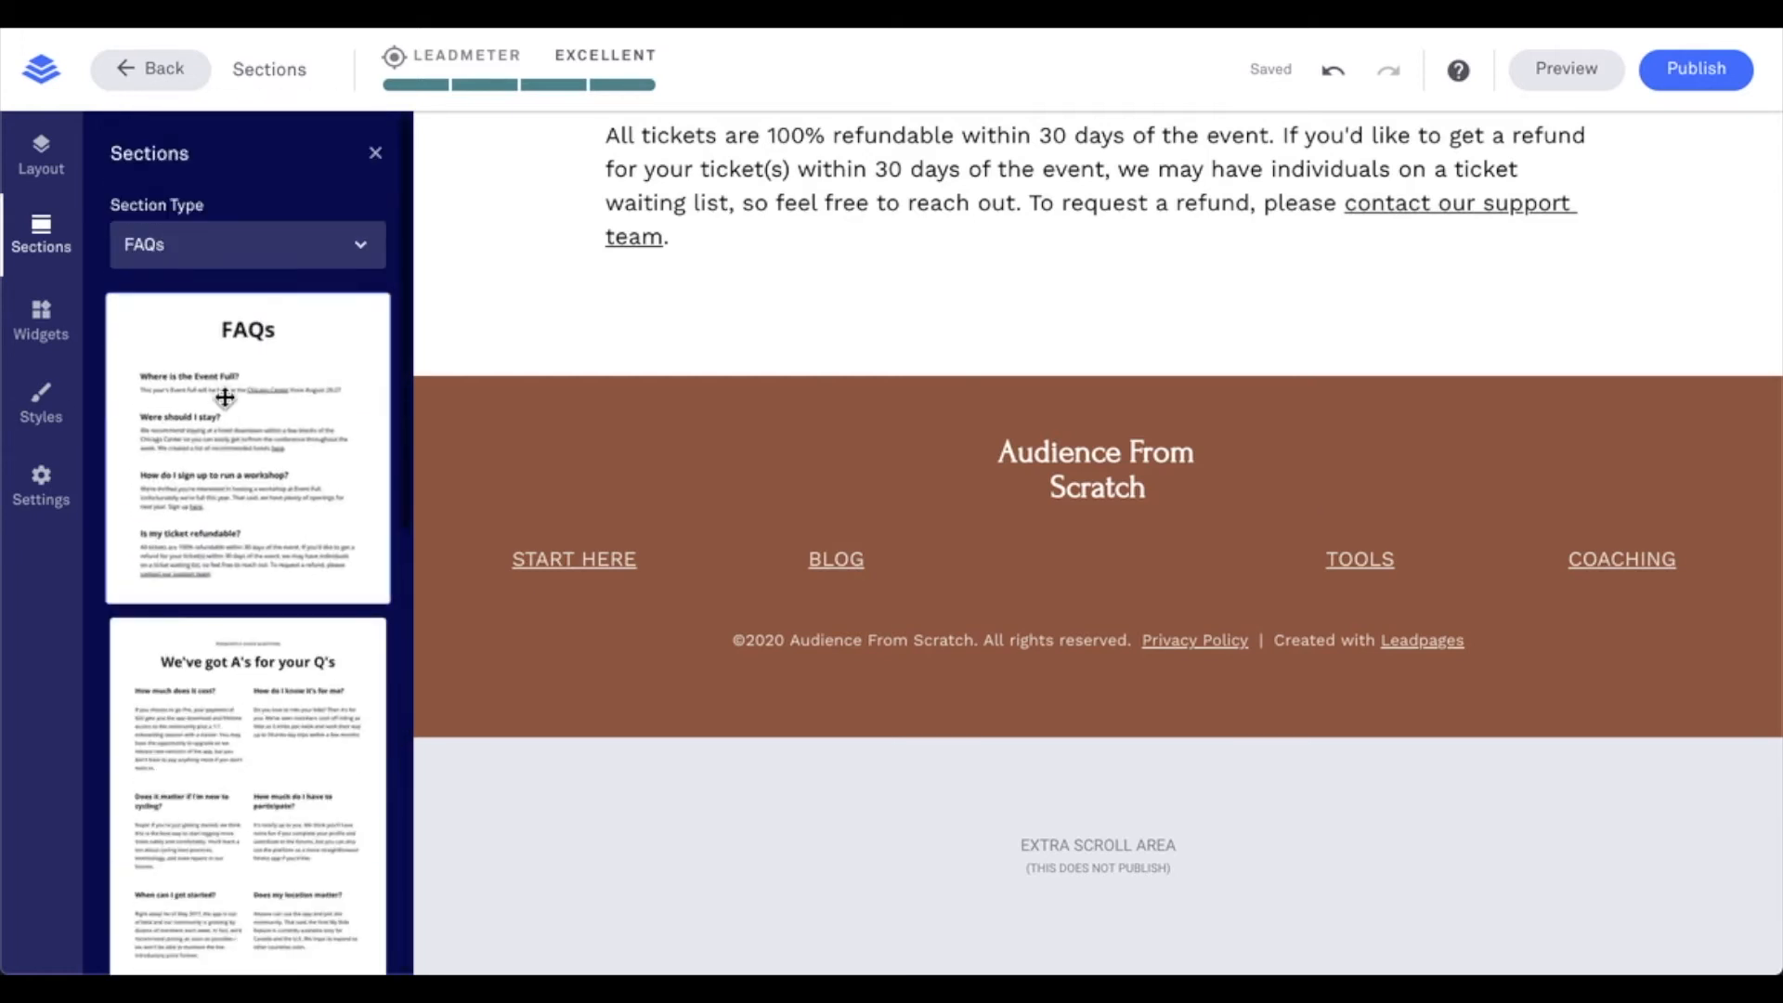
pyautogui.click(263, 248)
pyautogui.scroll(-2, 223, 483)
pyautogui.scroll(-1, 215, 509)
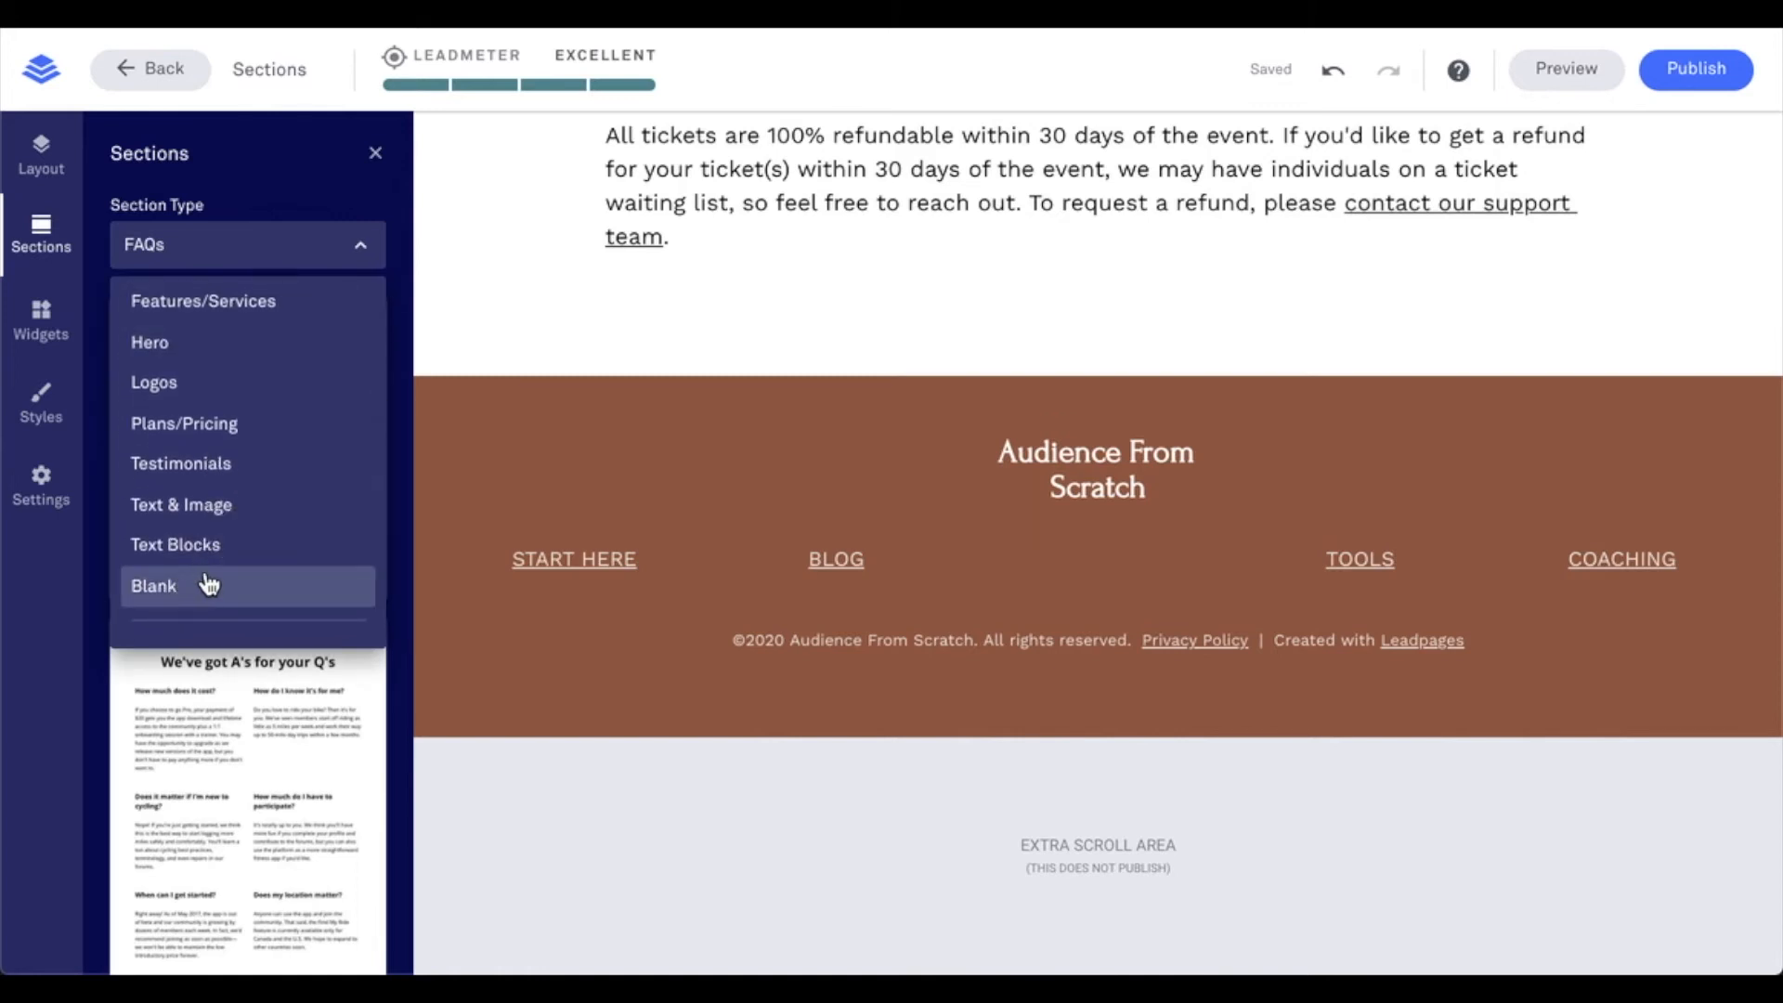
pyautogui.scroll(3, 204, 585)
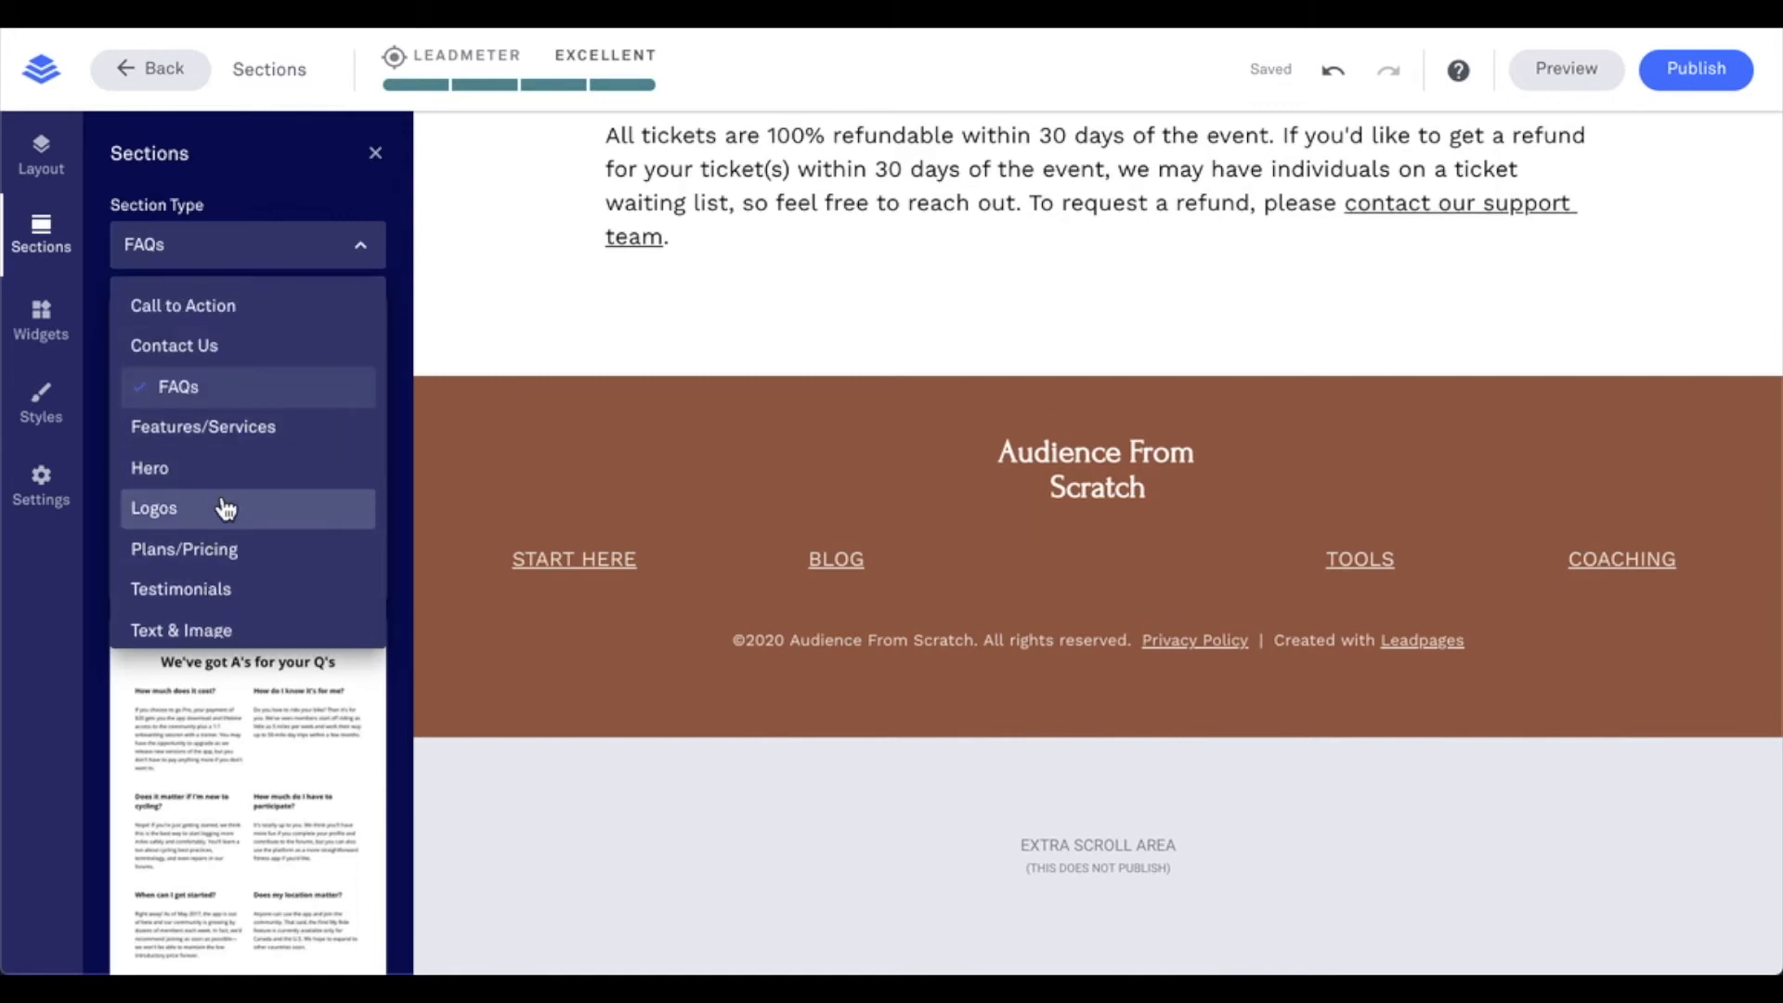
pyautogui.click(318, 249)
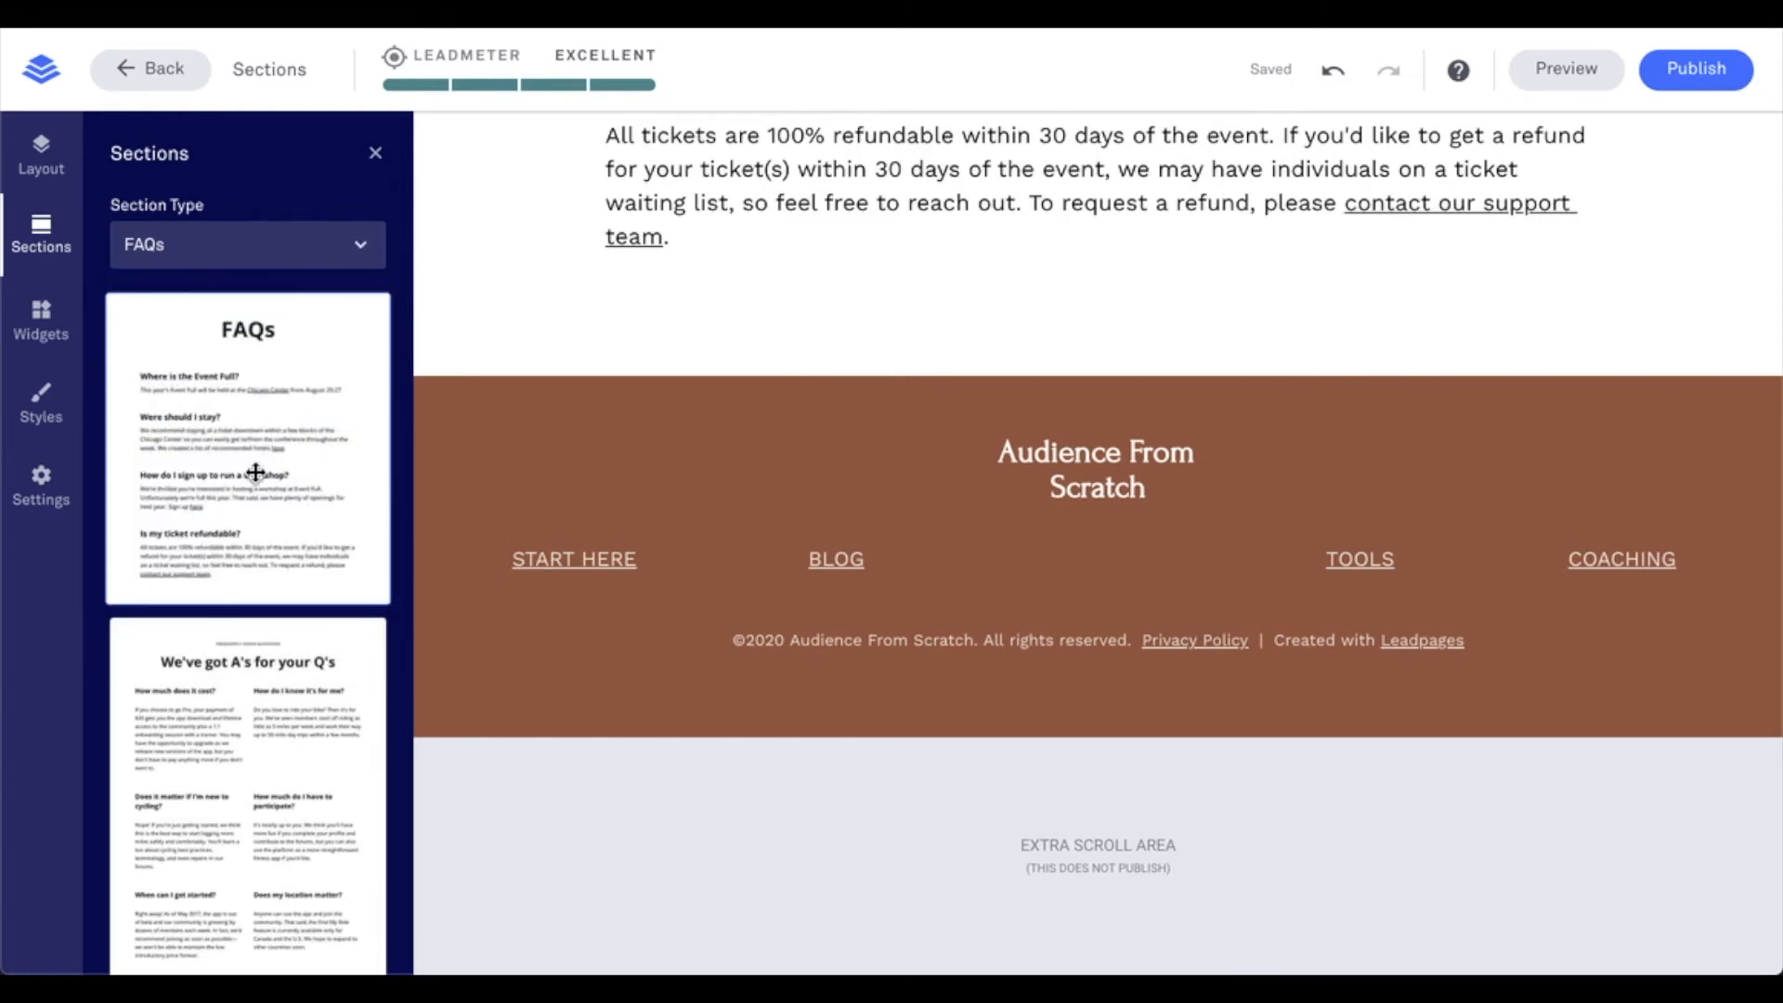
# Step: Insert the white single-column FAQs section below the page's footer
pyautogui.moveTo(225, 463); pyautogui.dragTo(804, 437)
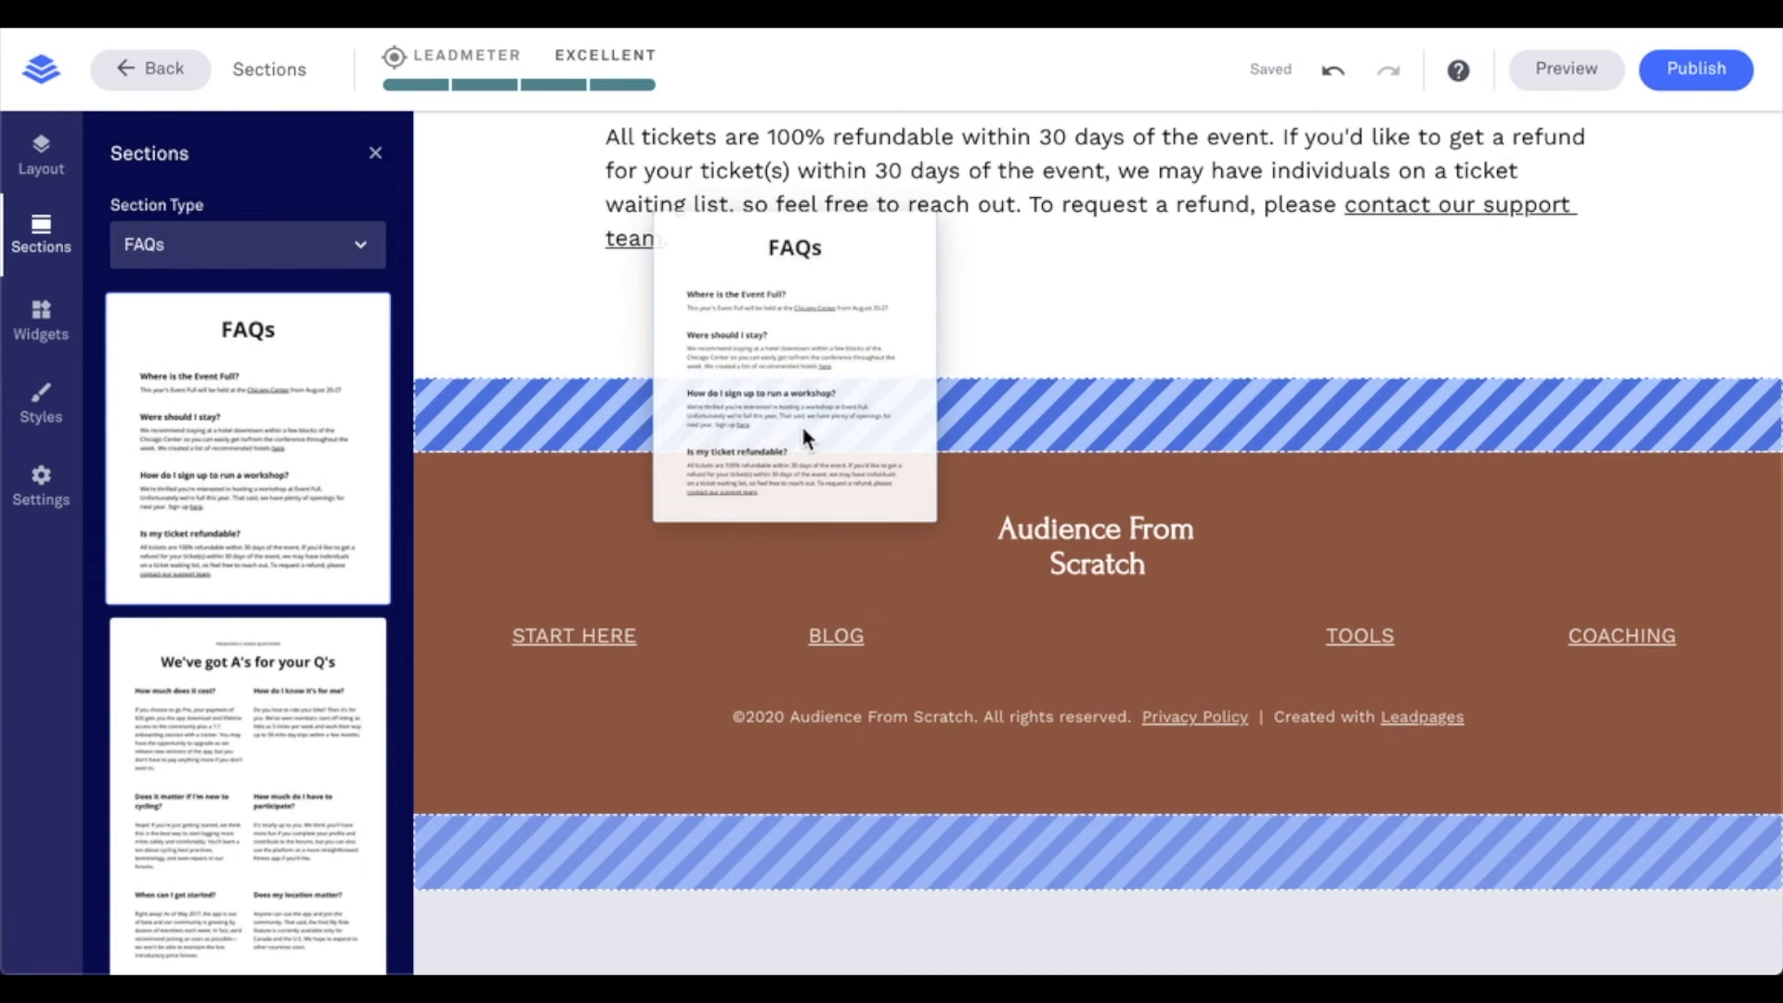
pyautogui.moveTo(804, 430); pyautogui.dragTo(811, 848)
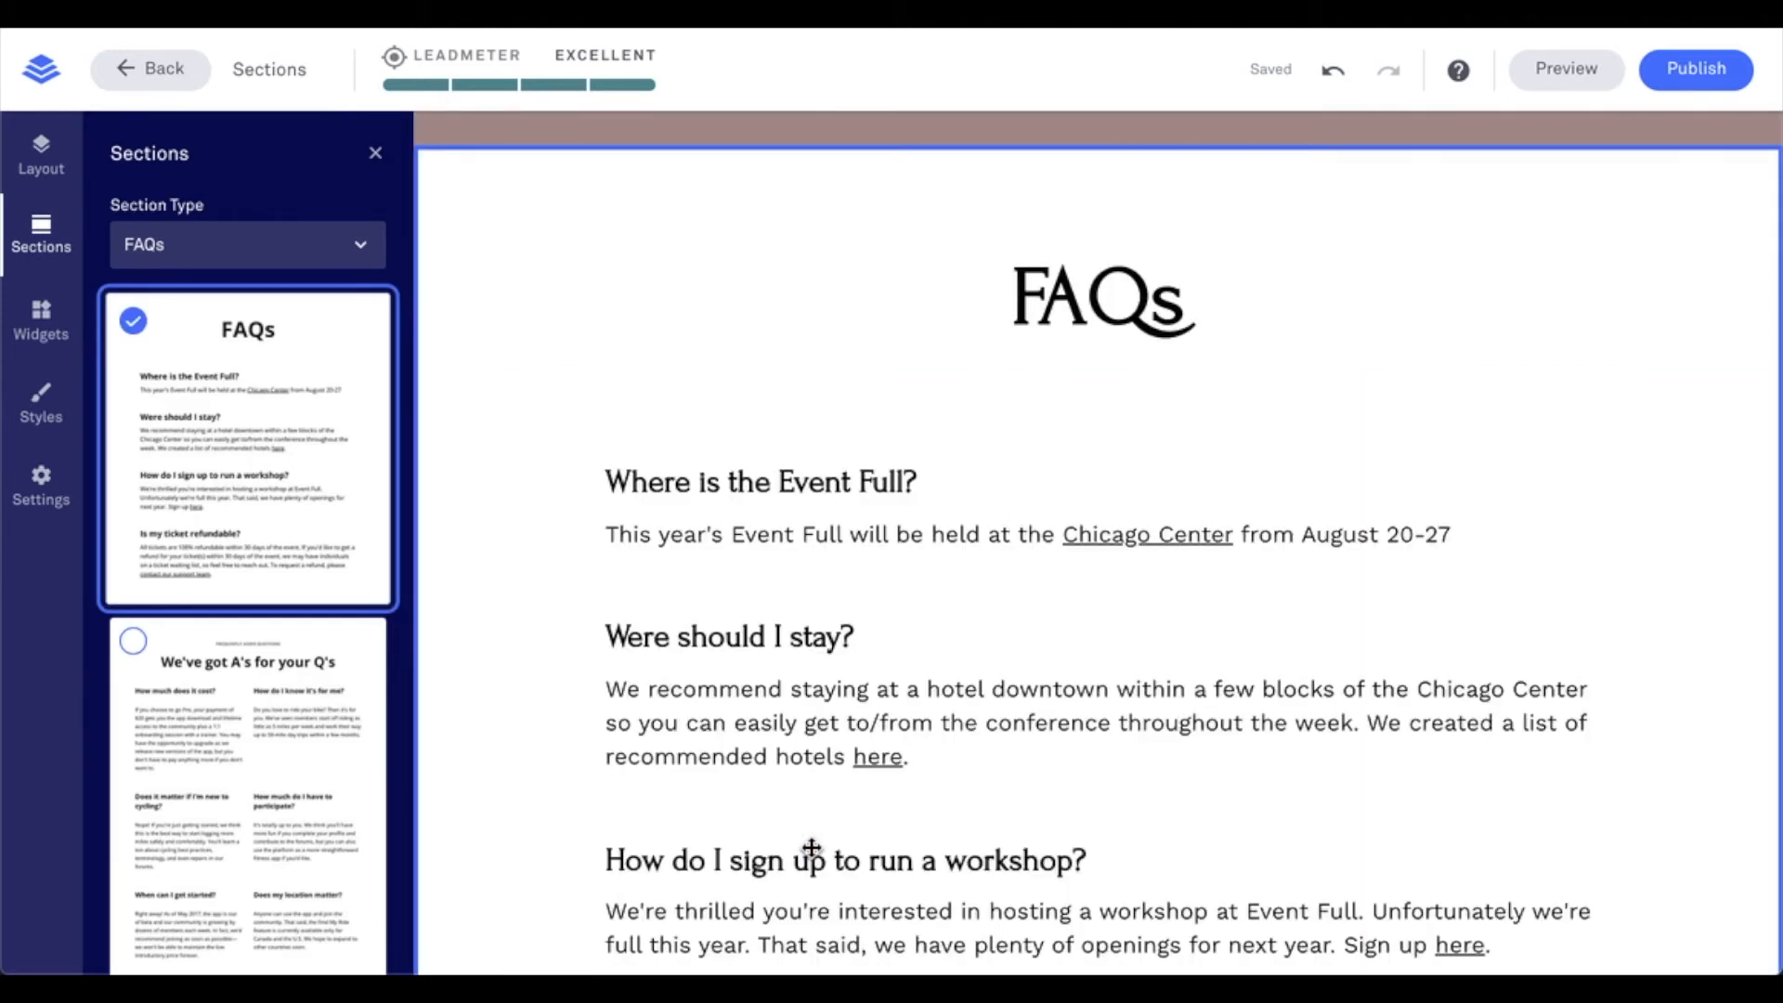
# Step: Move the FAQs 2 section up in the page layout so it sits between About and Logos
pyautogui.click(43, 159)
pyautogui.scroll(-1, 254, 479)
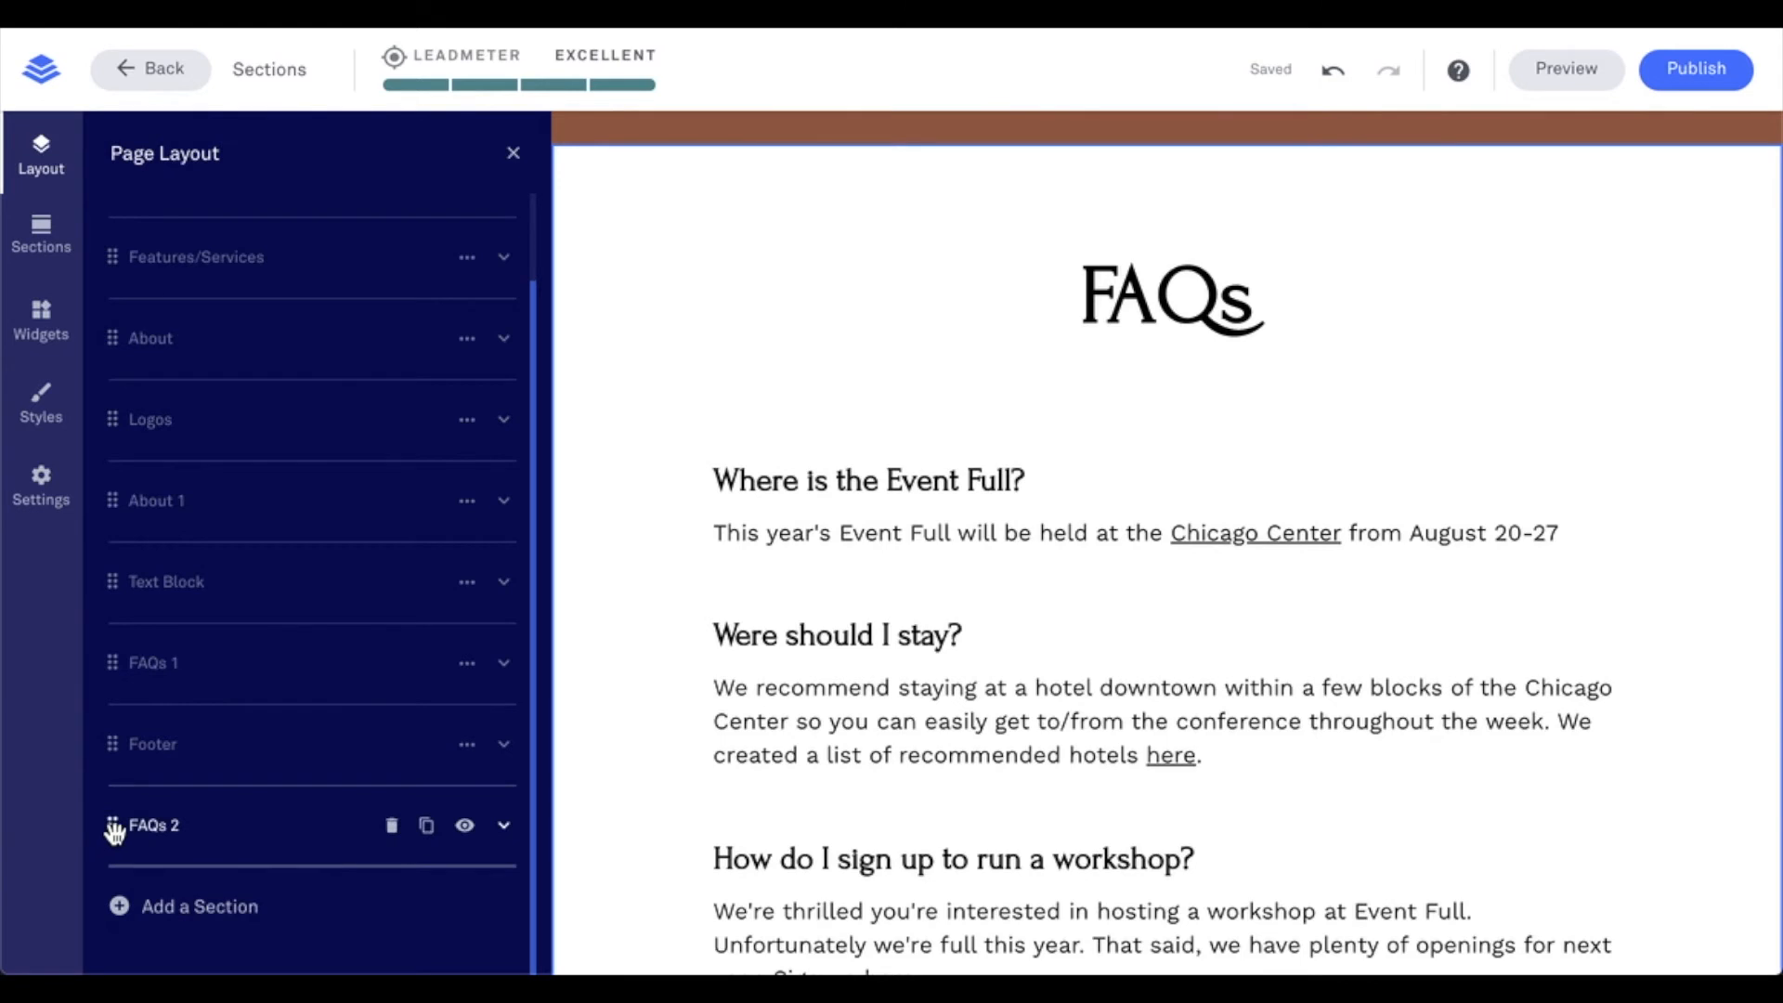
pyautogui.moveTo(114, 831); pyautogui.dragTo(128, 711)
pyautogui.moveTo(128, 587); pyautogui.dragTo(130, 410)
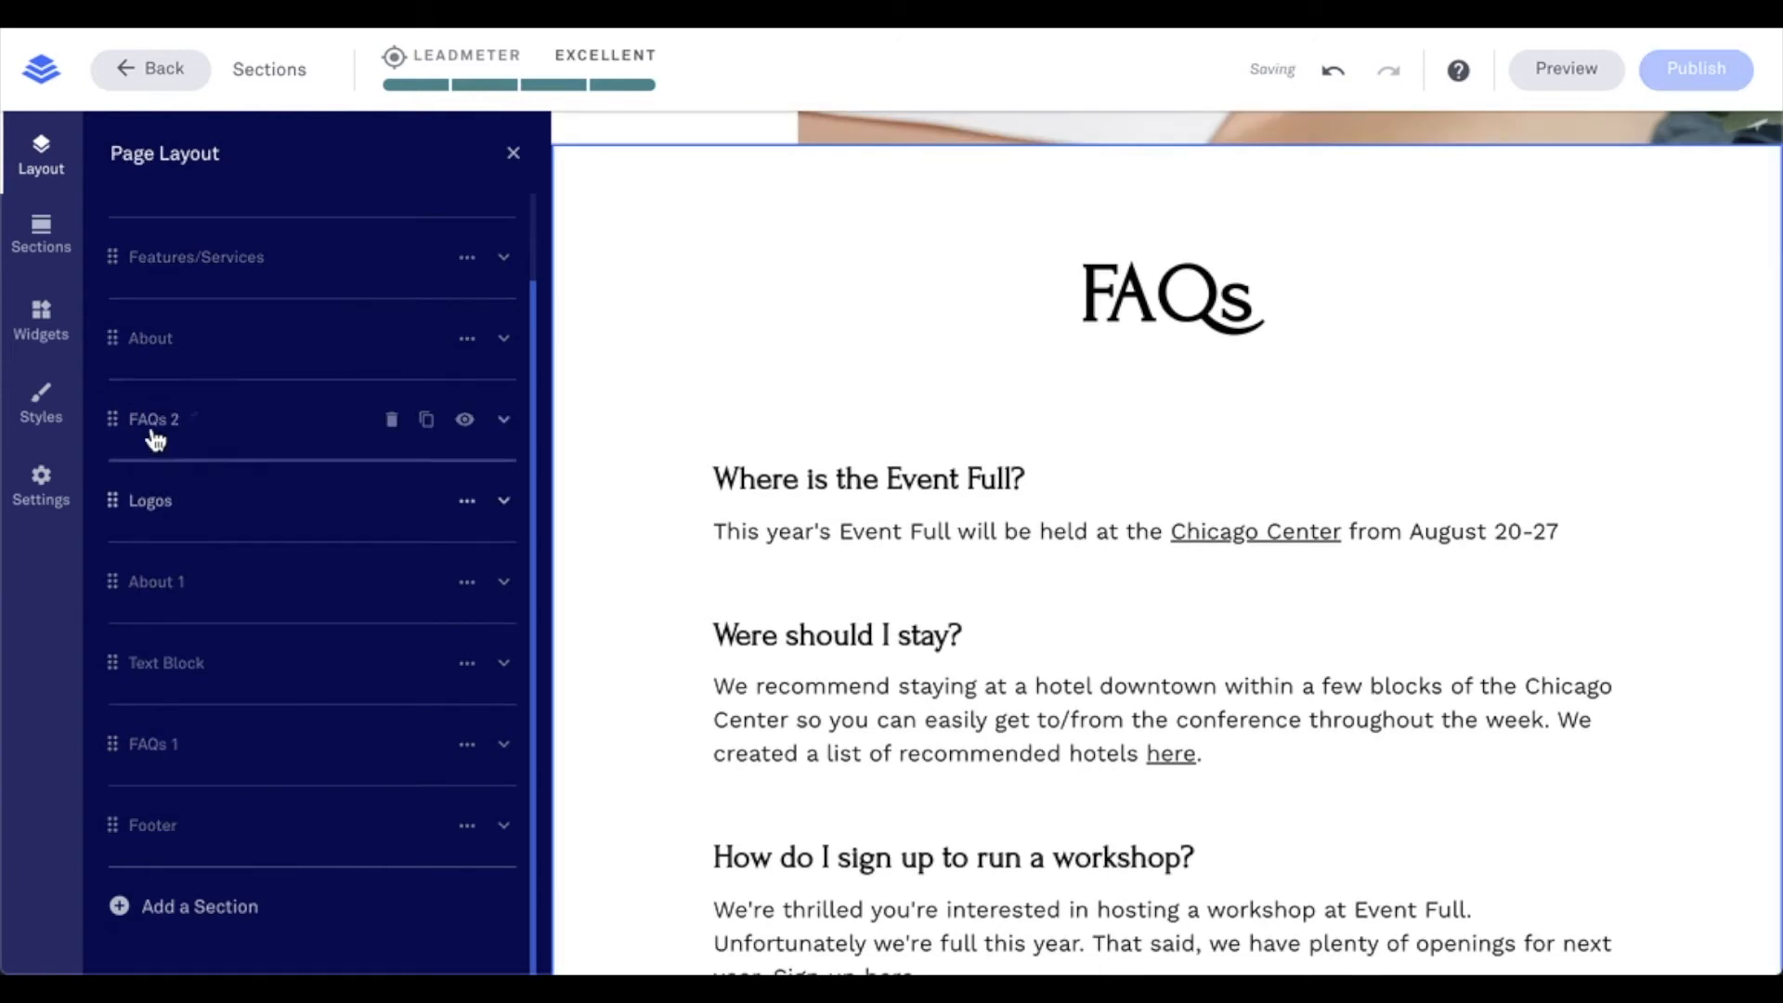
# Step: Review the page from the hero down to the FAQs 2 section to check the new section order
pyautogui.click(154, 427)
pyautogui.scroll(5, 872, 546)
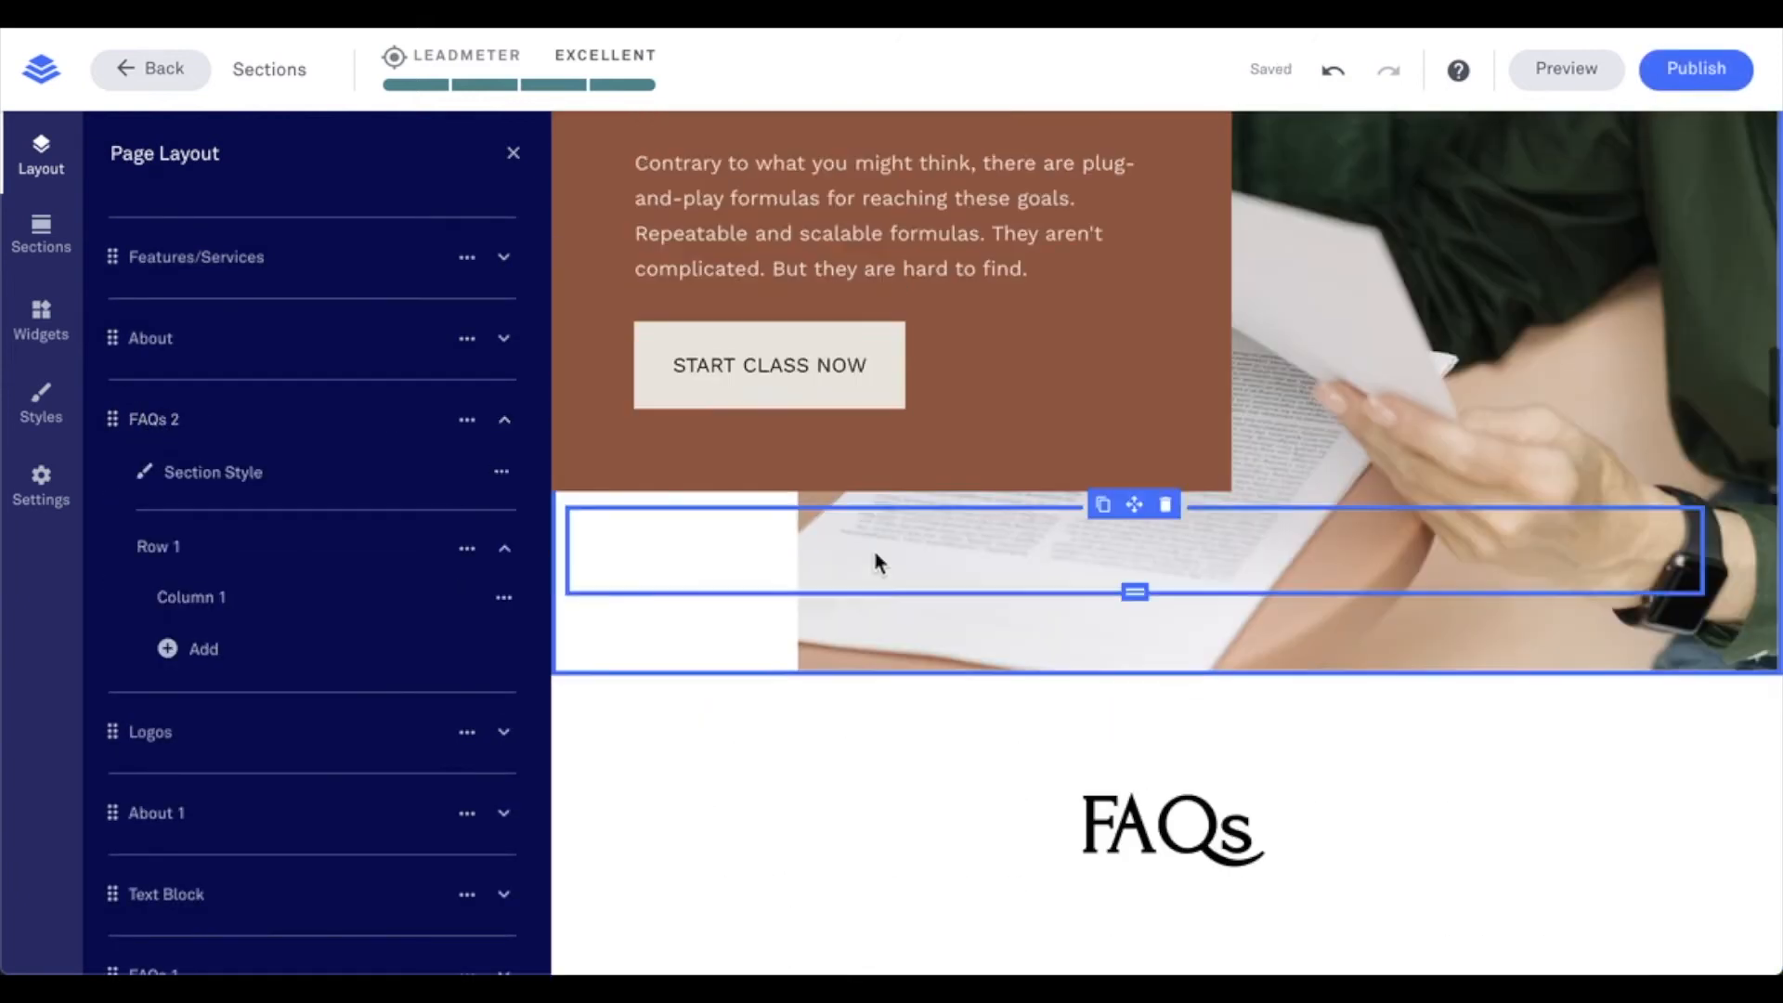
pyautogui.scroll(15, 924, 405)
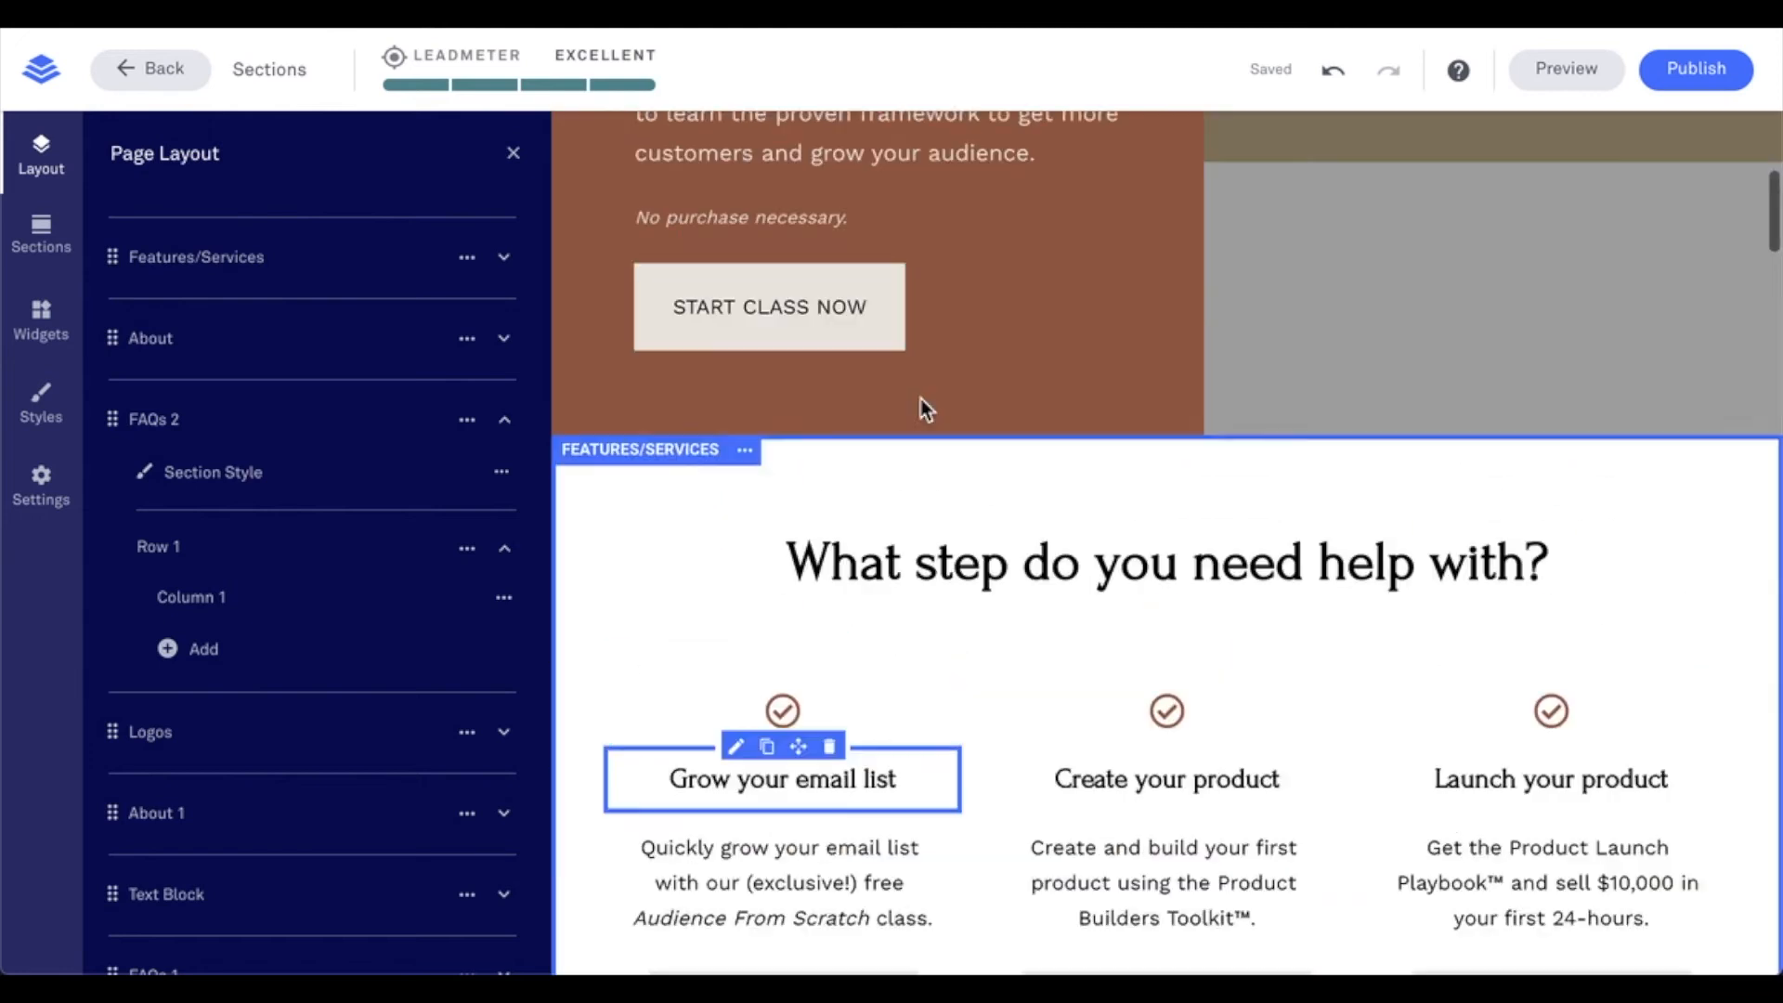
pyautogui.scroll(3, 924, 406)
pyautogui.click(143, 435)
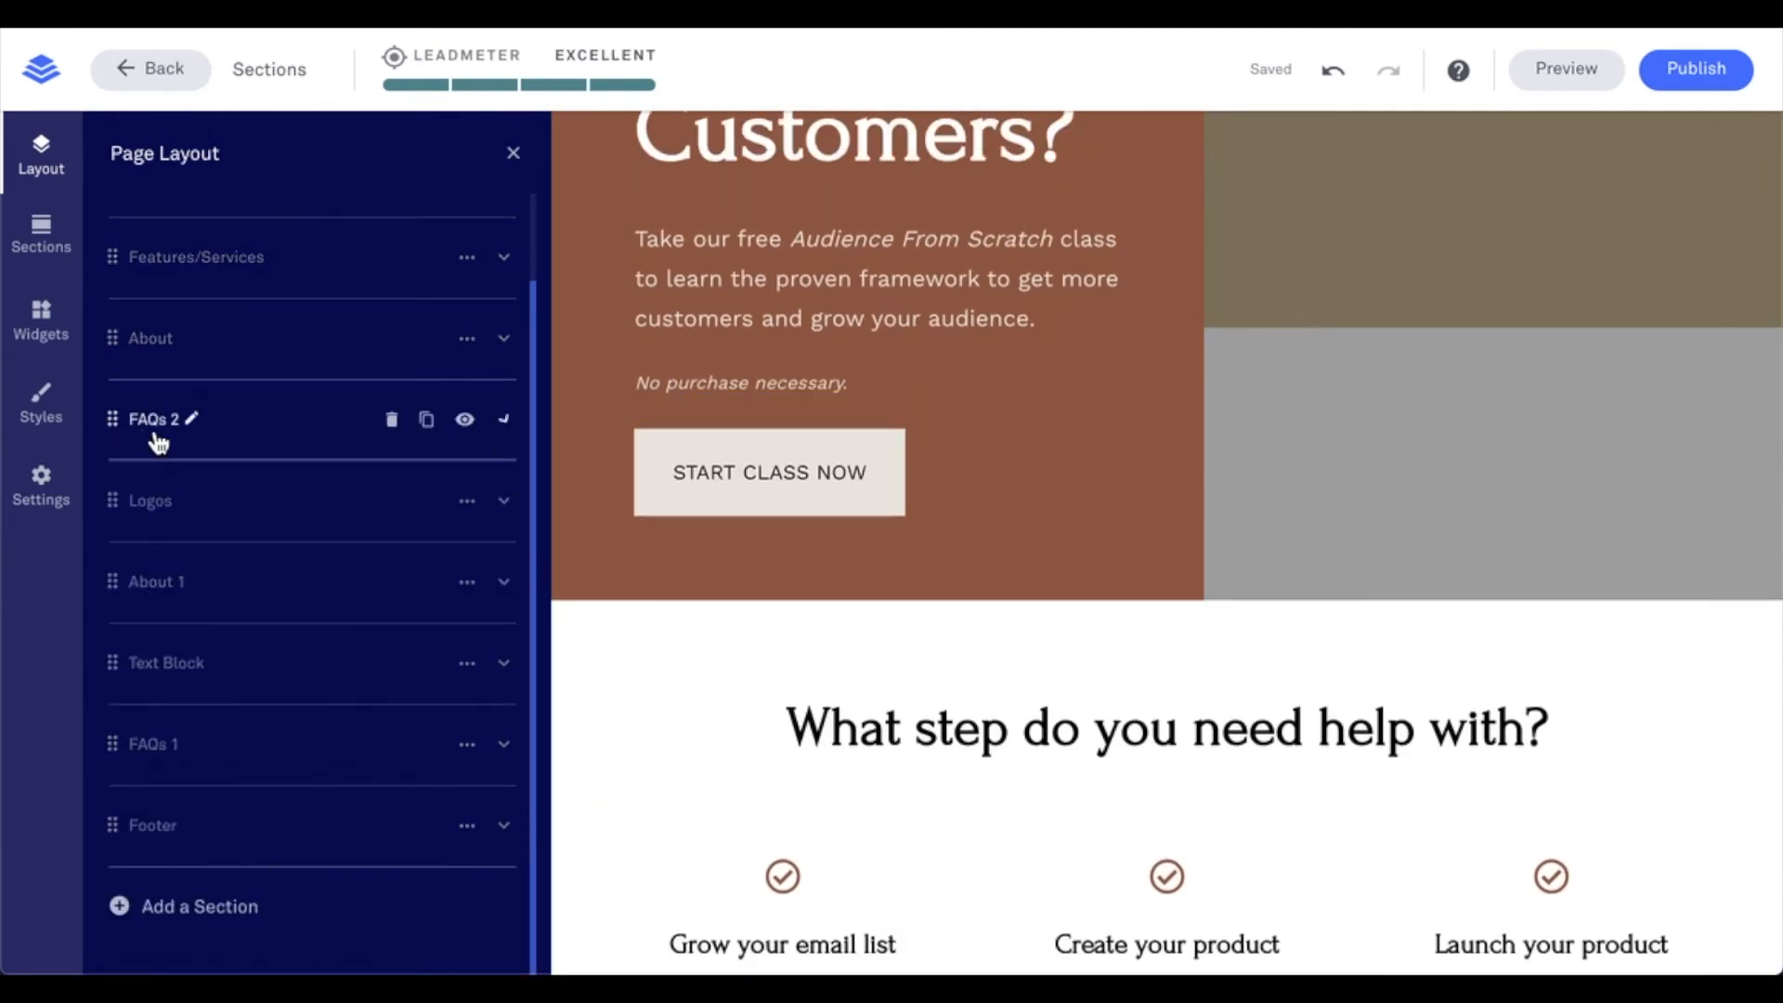
pyautogui.scroll(5, 756, 510)
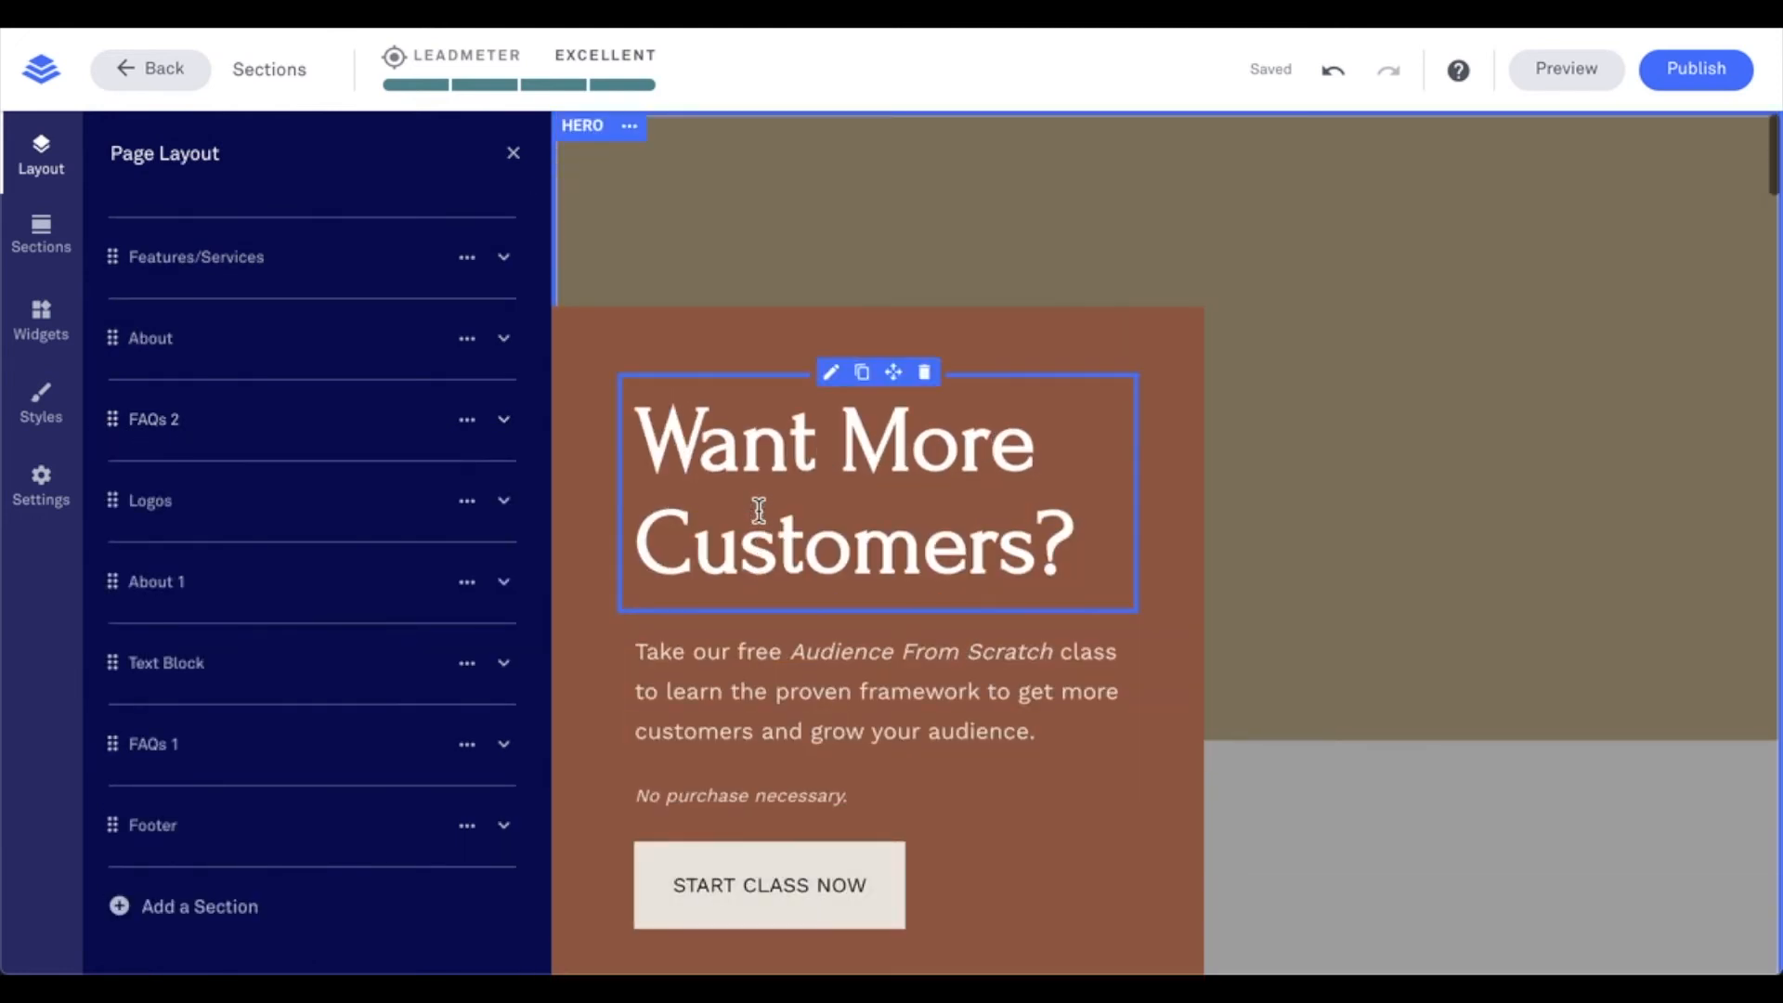
pyautogui.scroll(3, 255, 447)
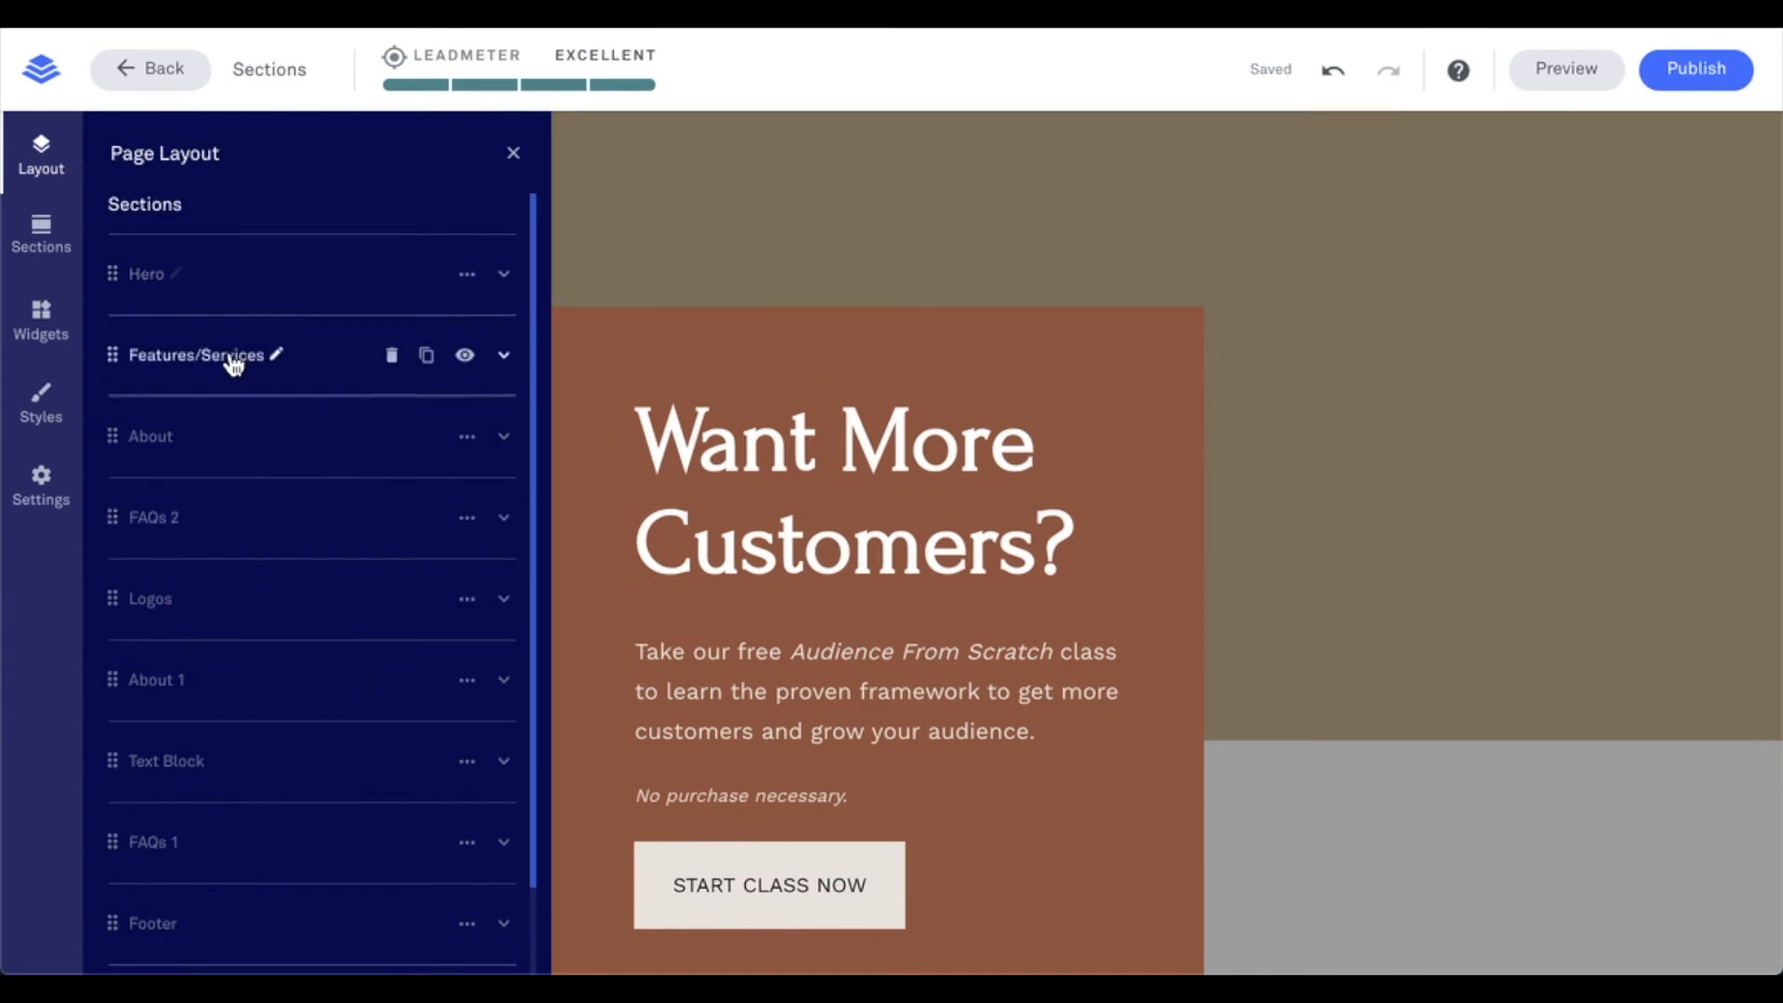
pyautogui.scroll(-5, 823, 392)
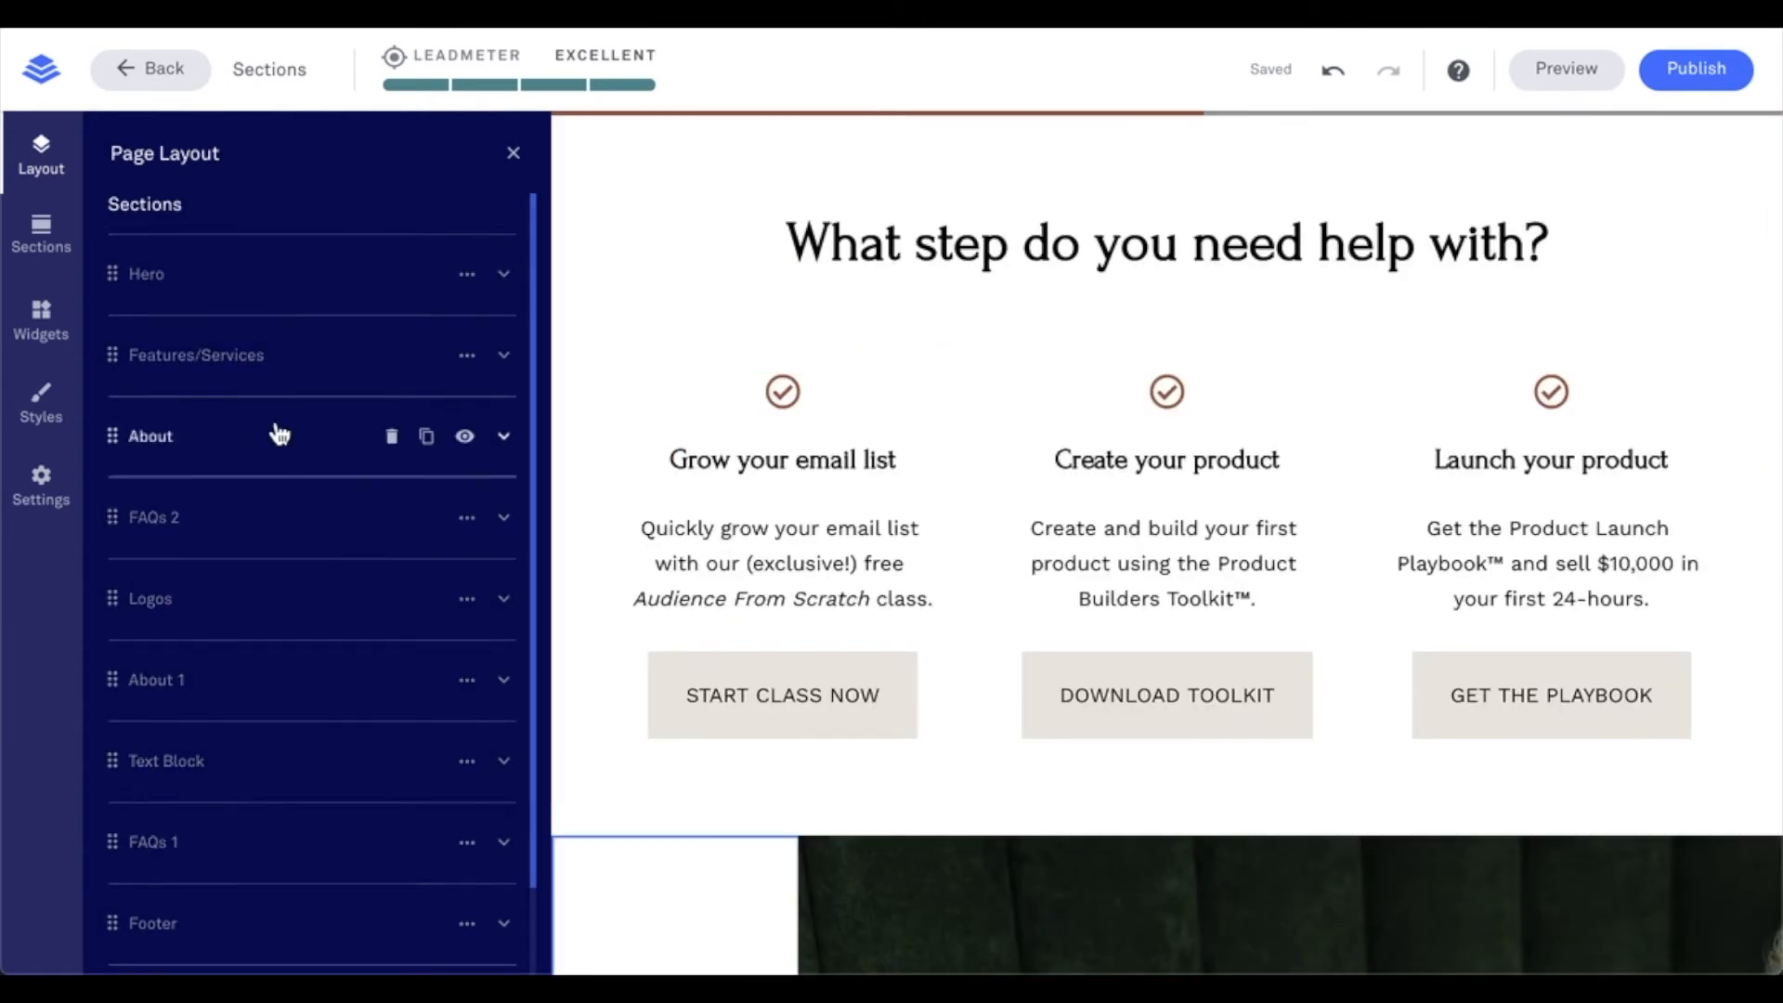
pyautogui.scroll(-4, 928, 520)
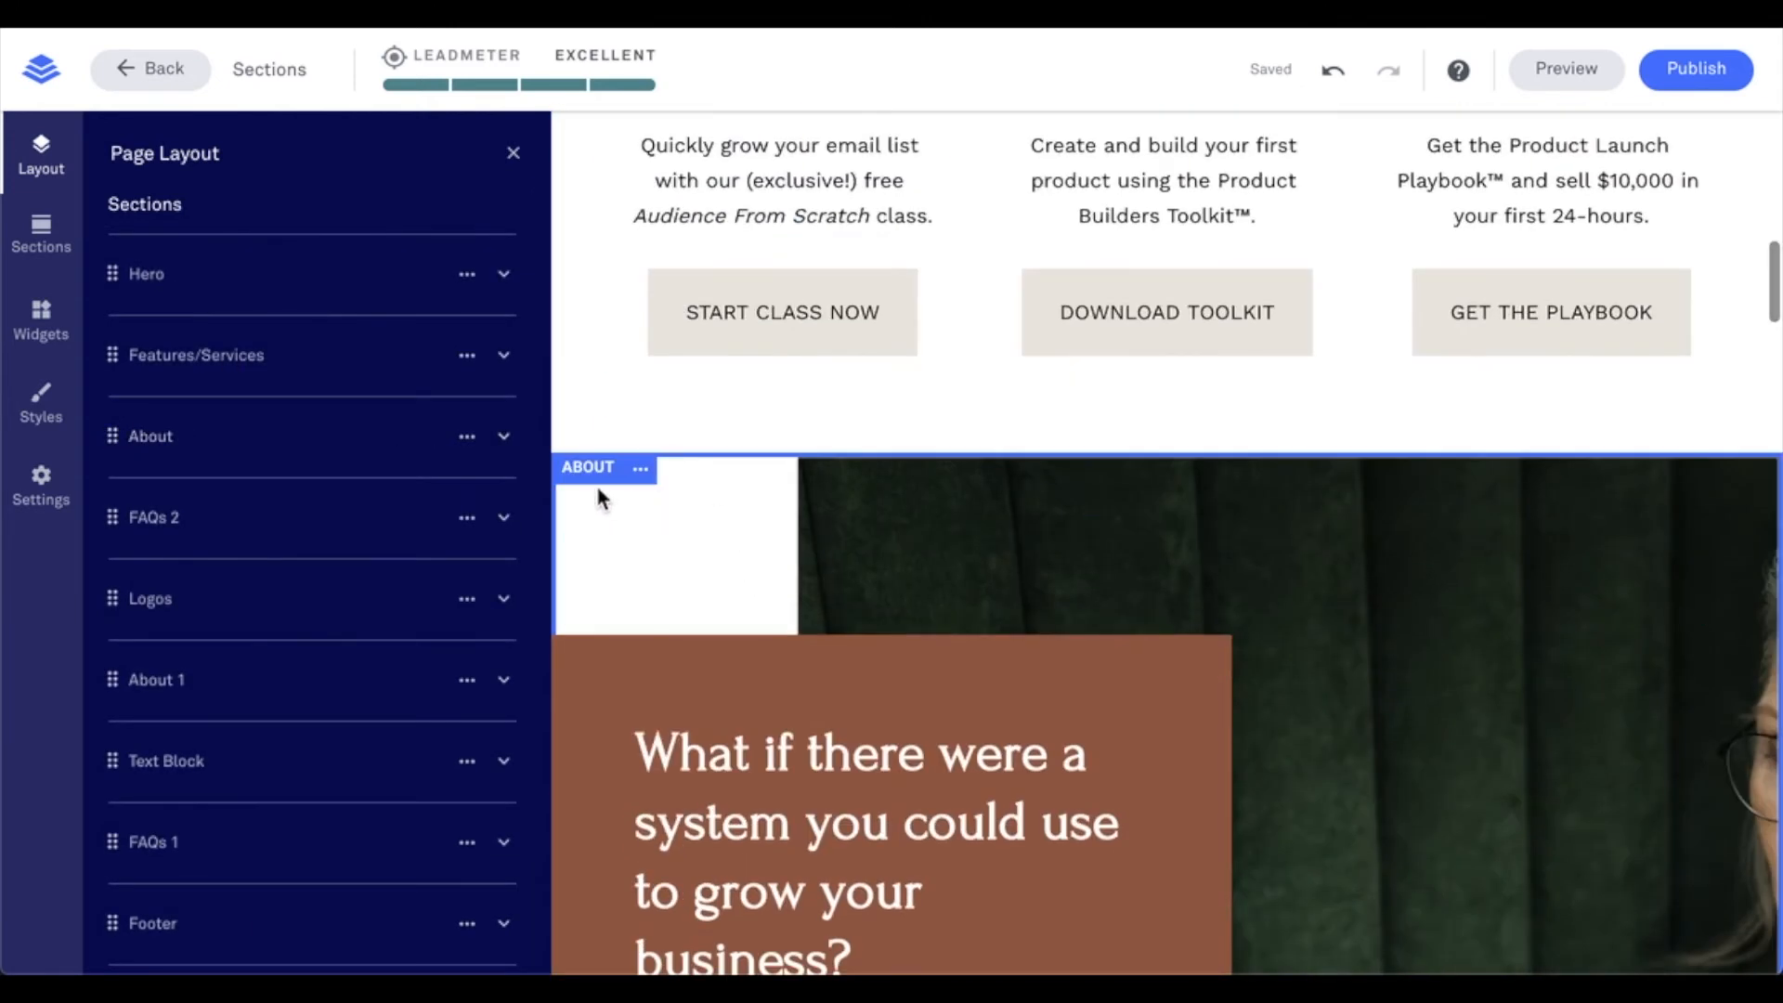
pyautogui.scroll(-10, 676, 537)
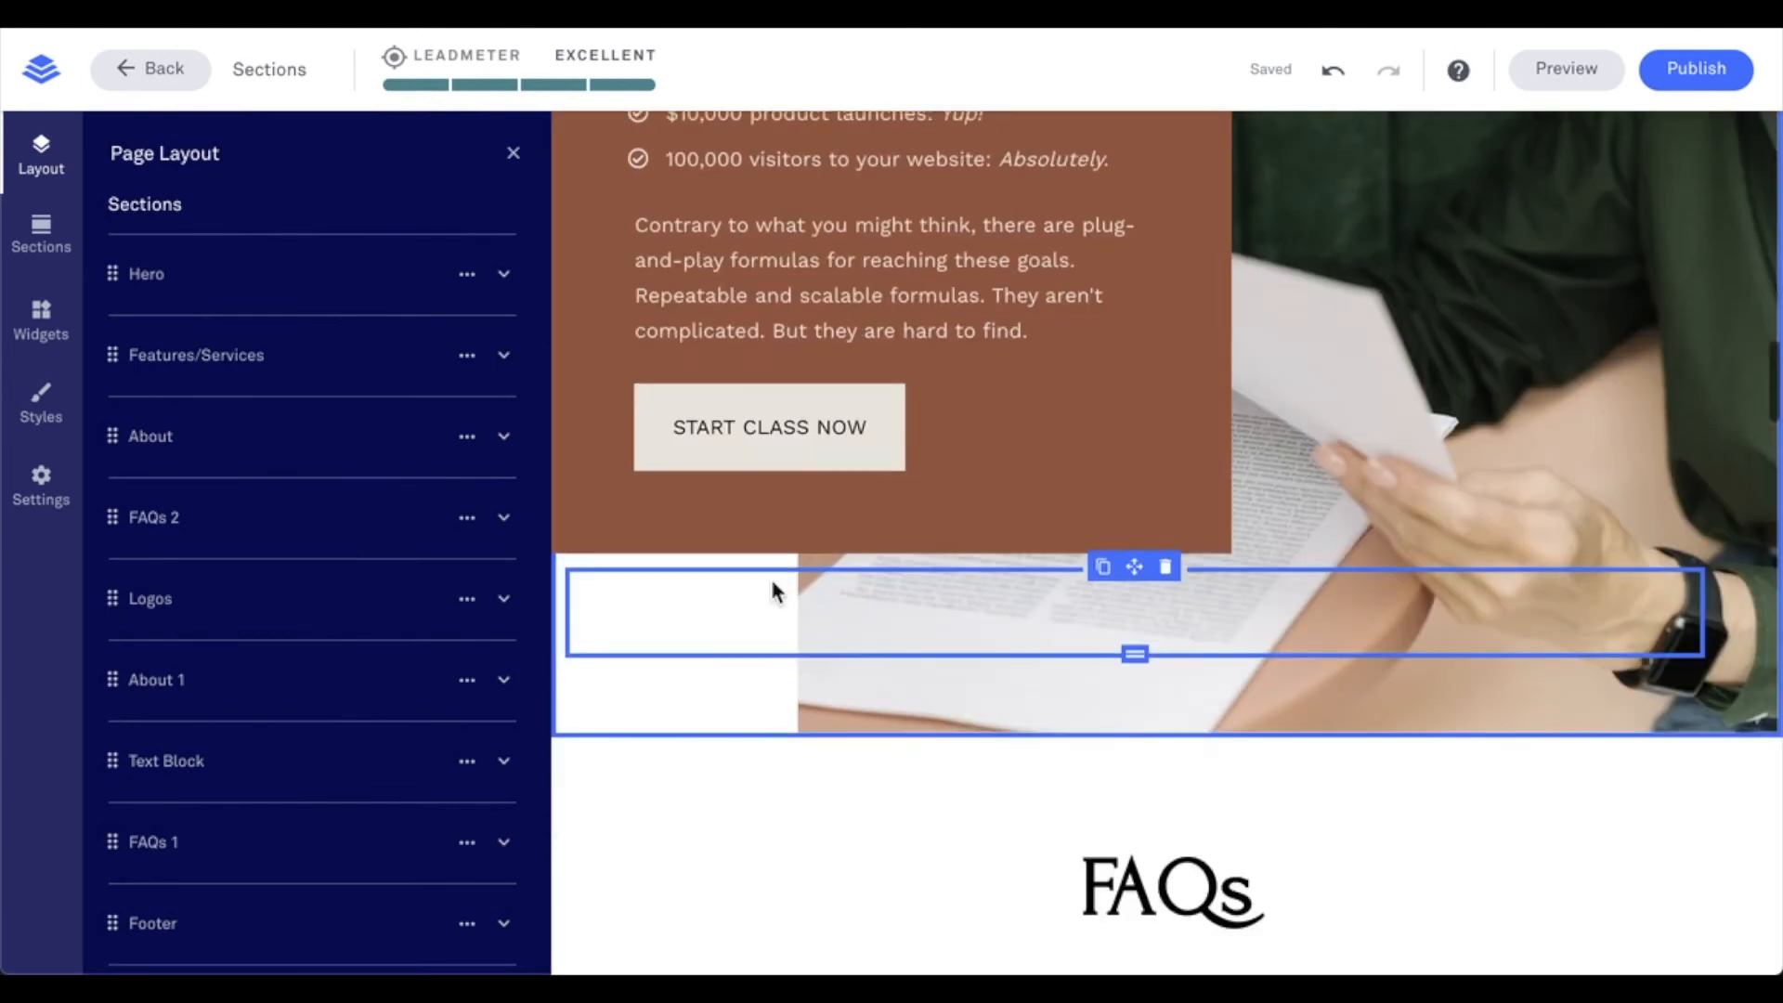
pyautogui.scroll(-3, 774, 592)
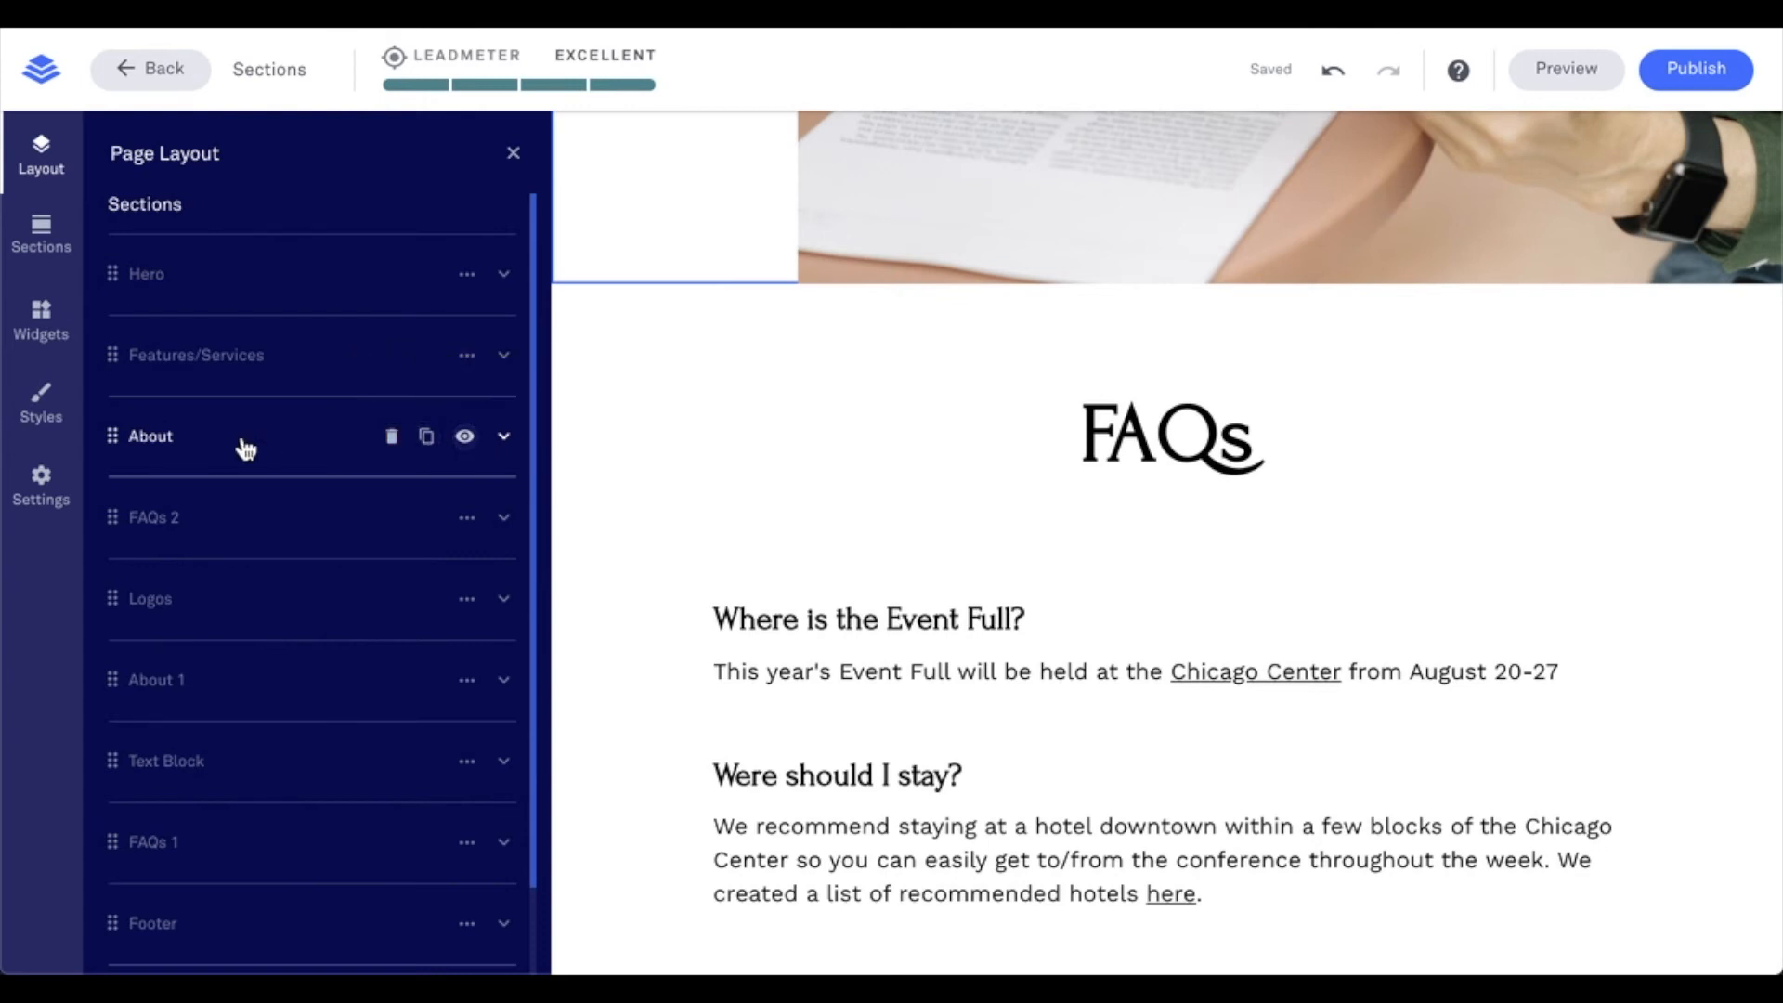
# Step: Open the About section's settings and view the colour choices for its background
pyautogui.click(149, 446)
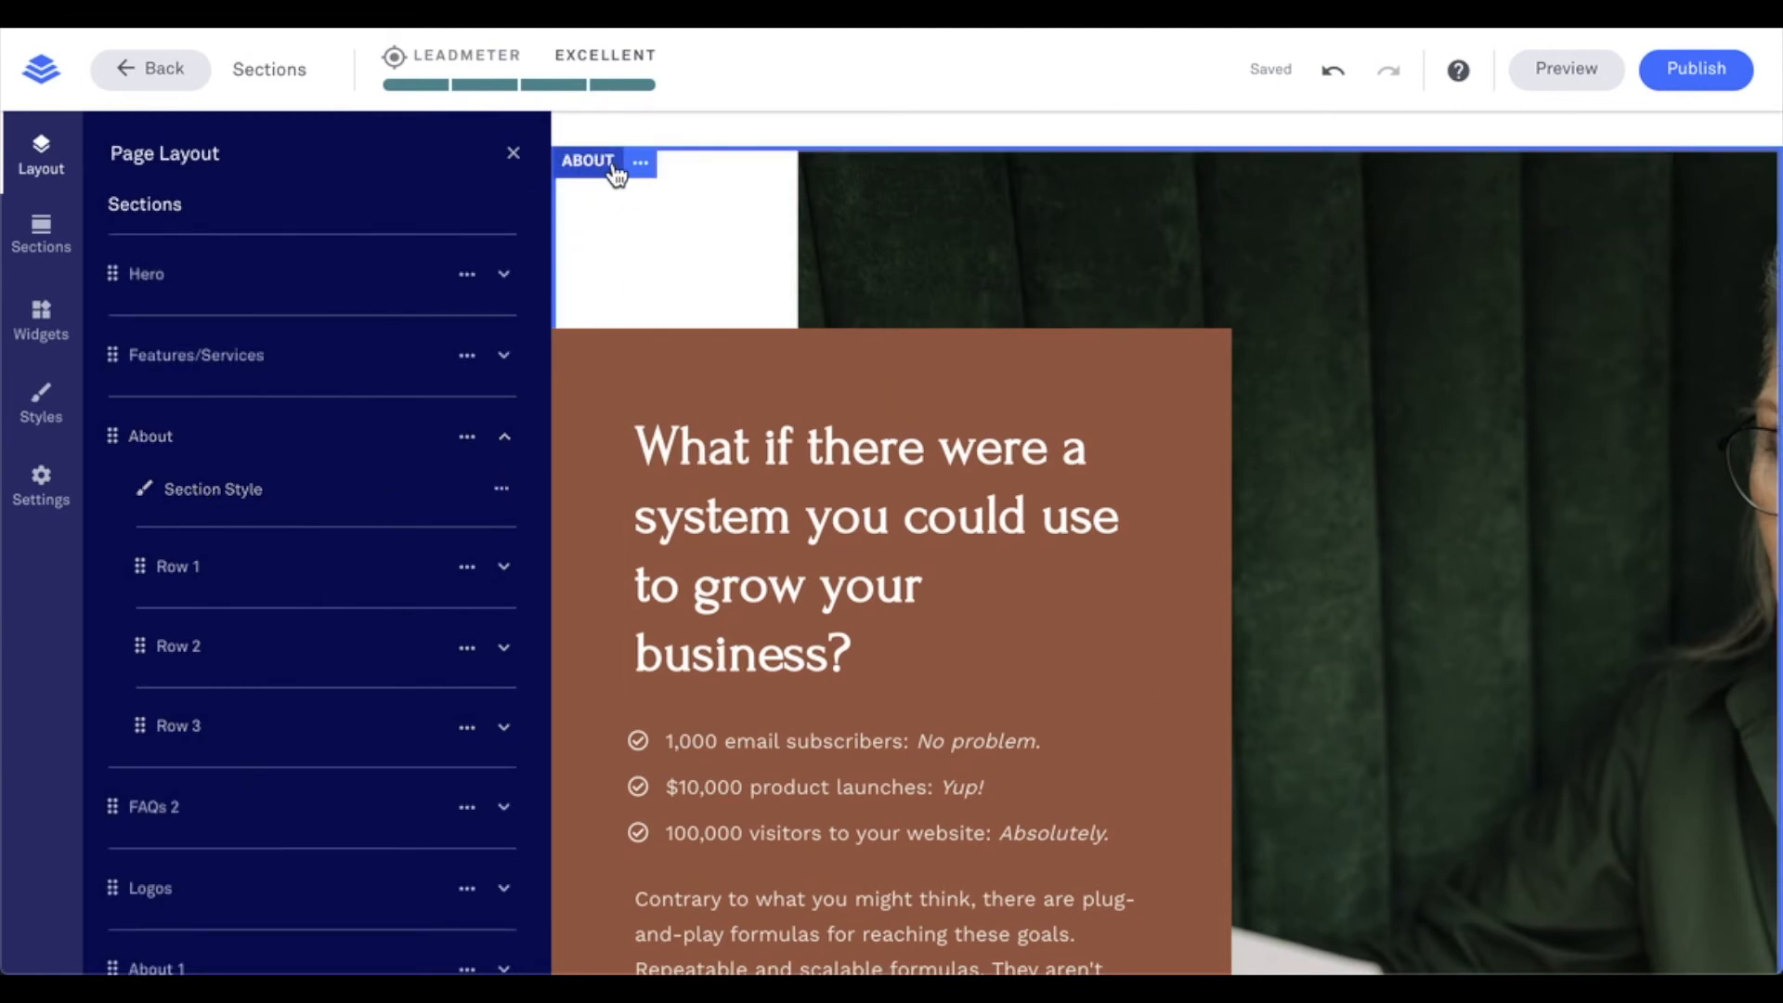
pyautogui.click(641, 175)
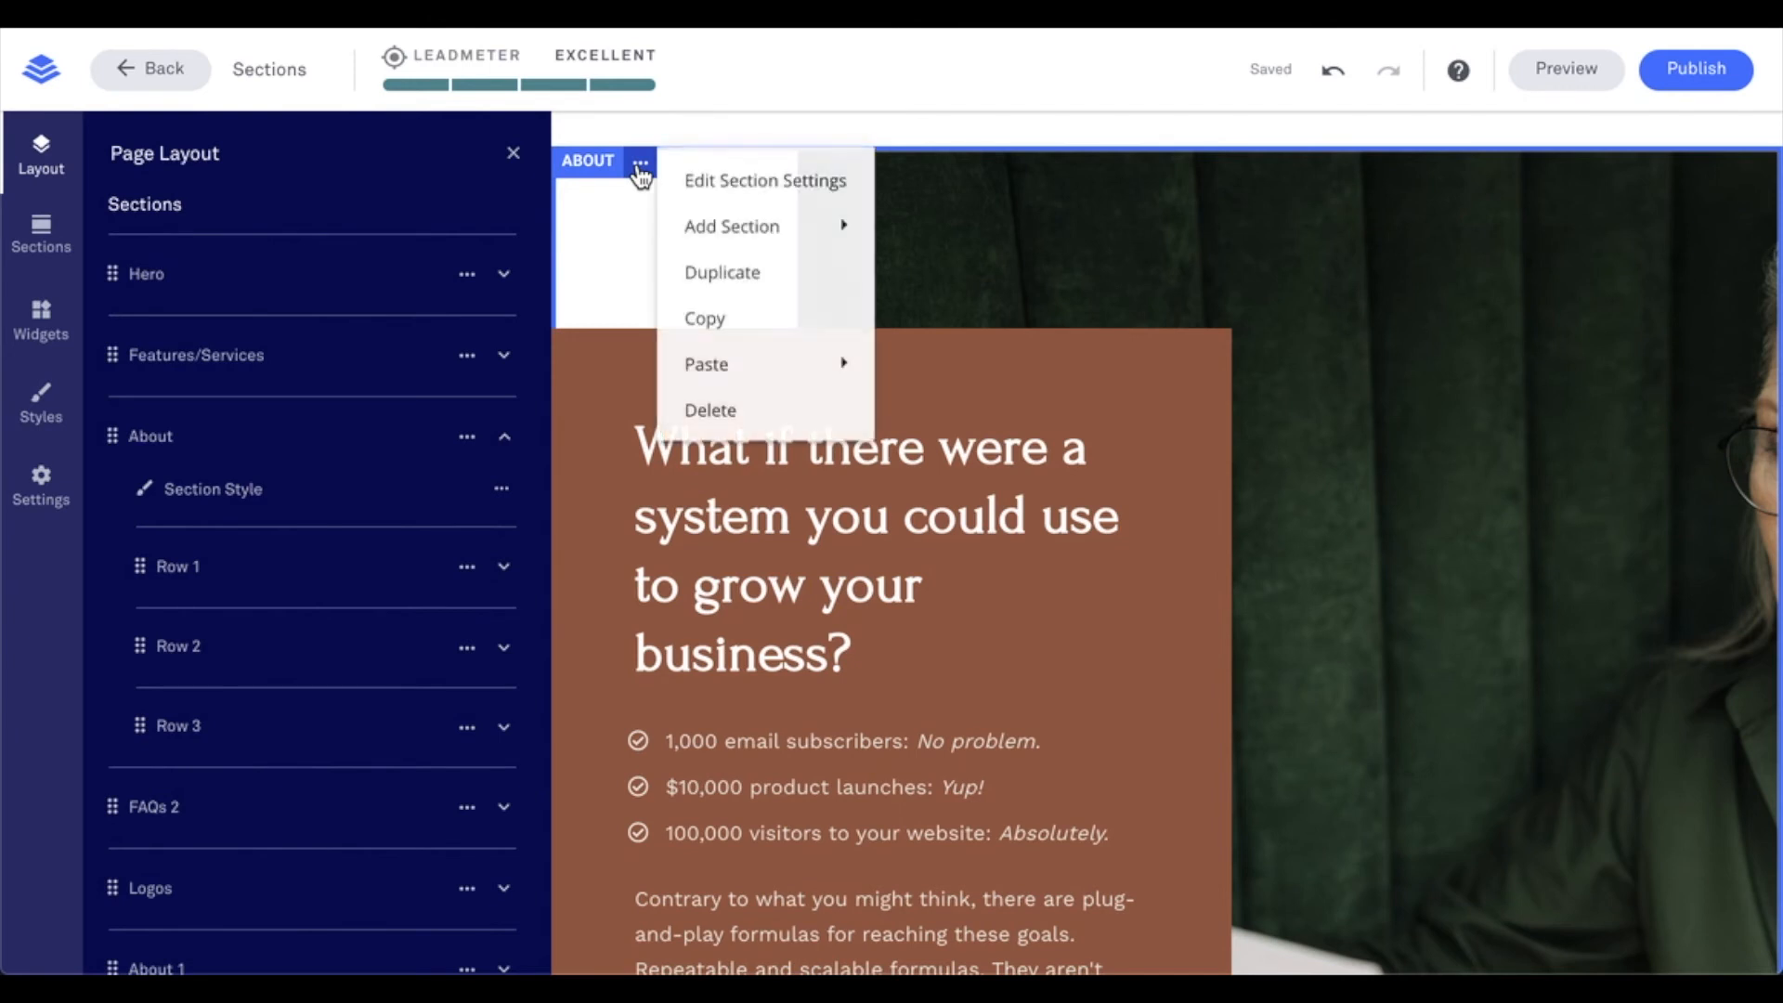
pyautogui.click(724, 191)
pyautogui.scroll(-1, 457, 301)
pyautogui.scroll(1, 457, 301)
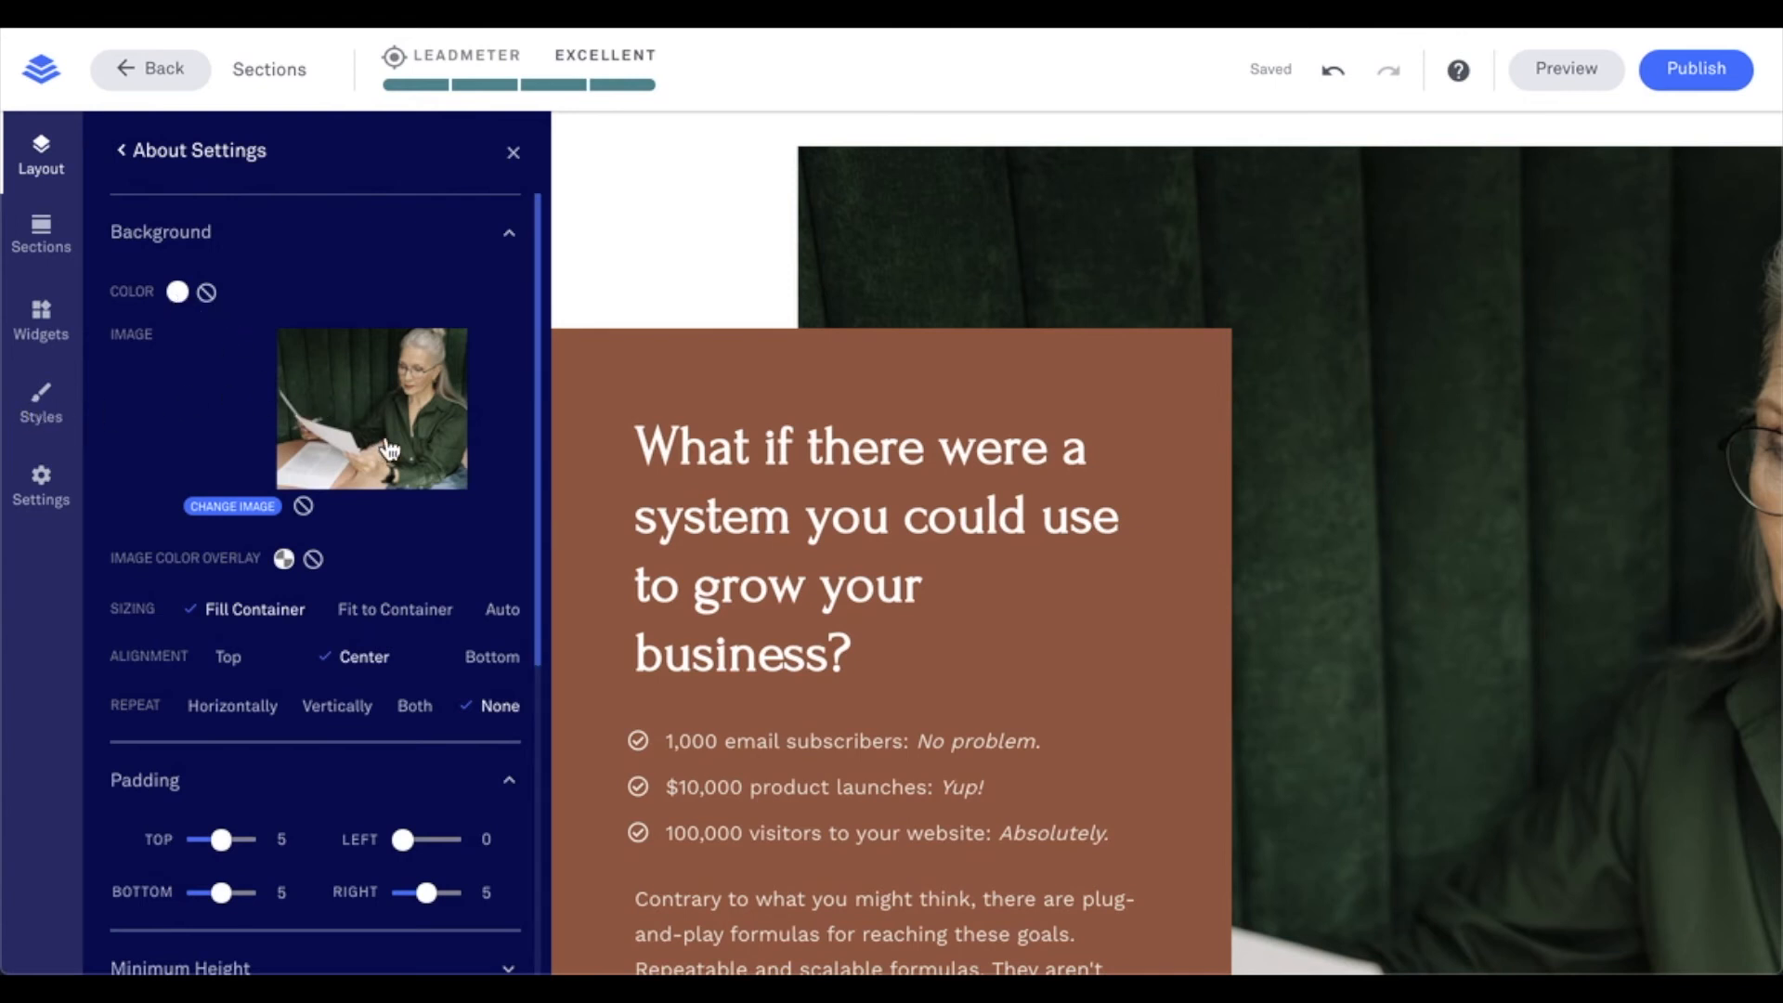
pyautogui.click(177, 294)
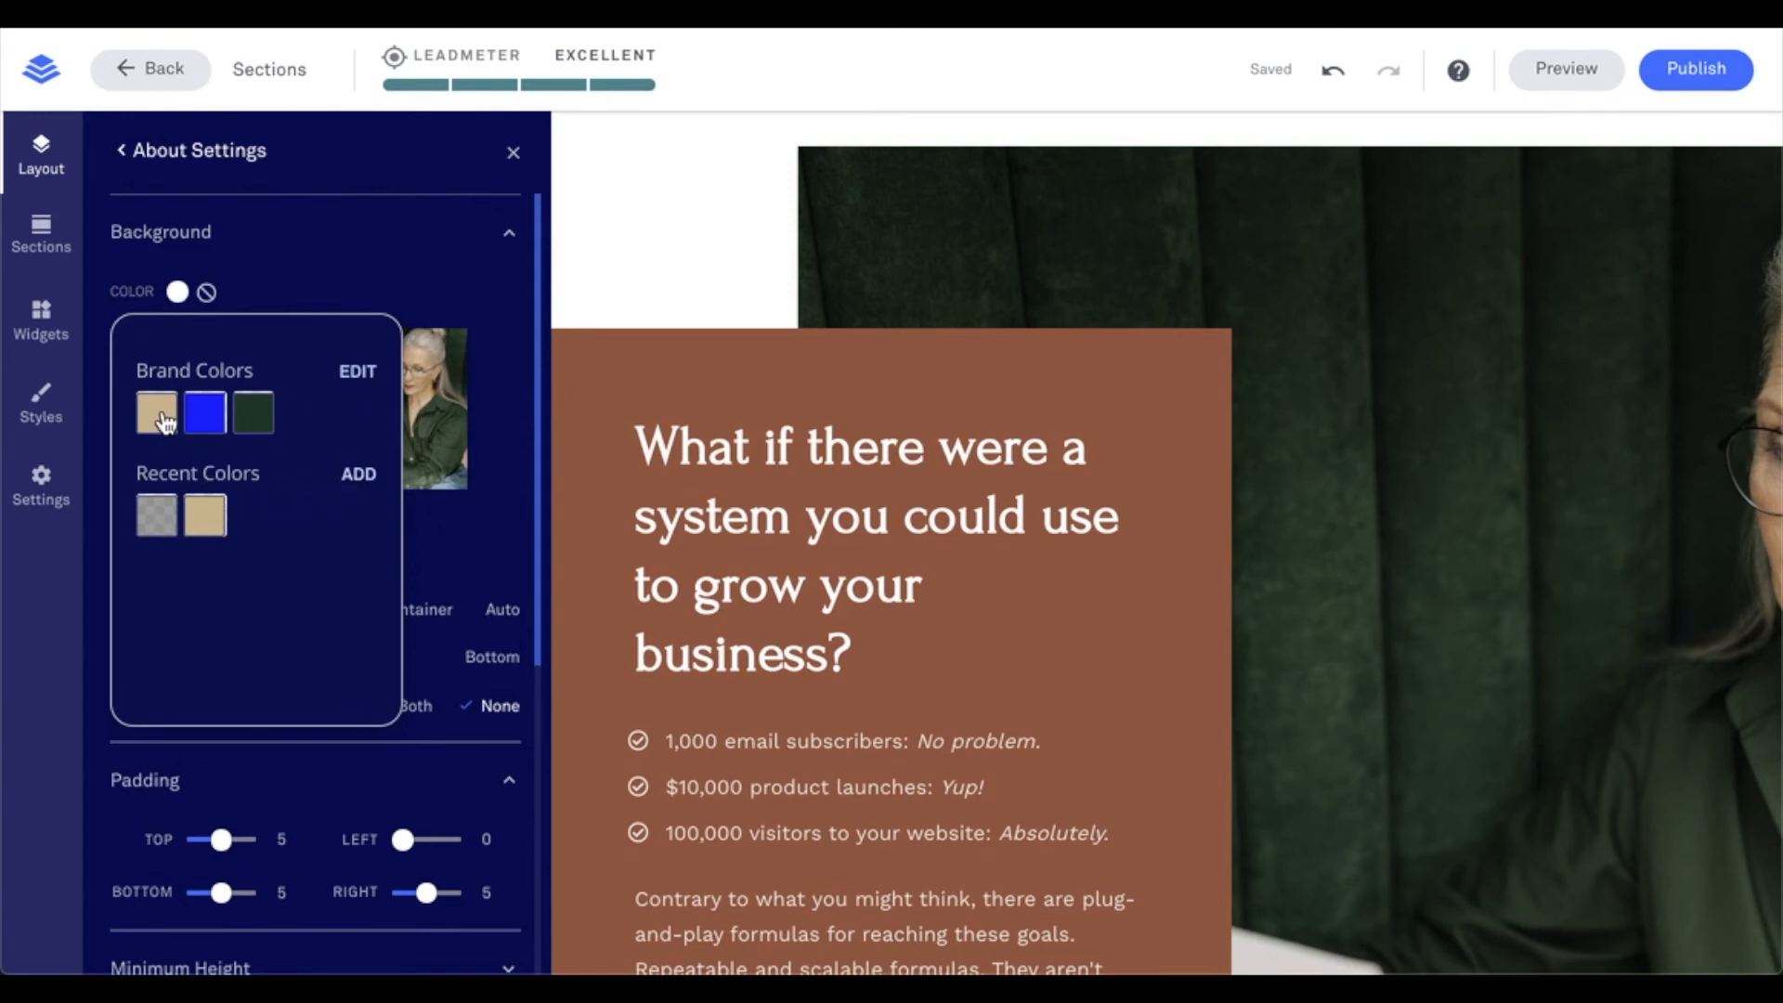
pyautogui.click(304, 283)
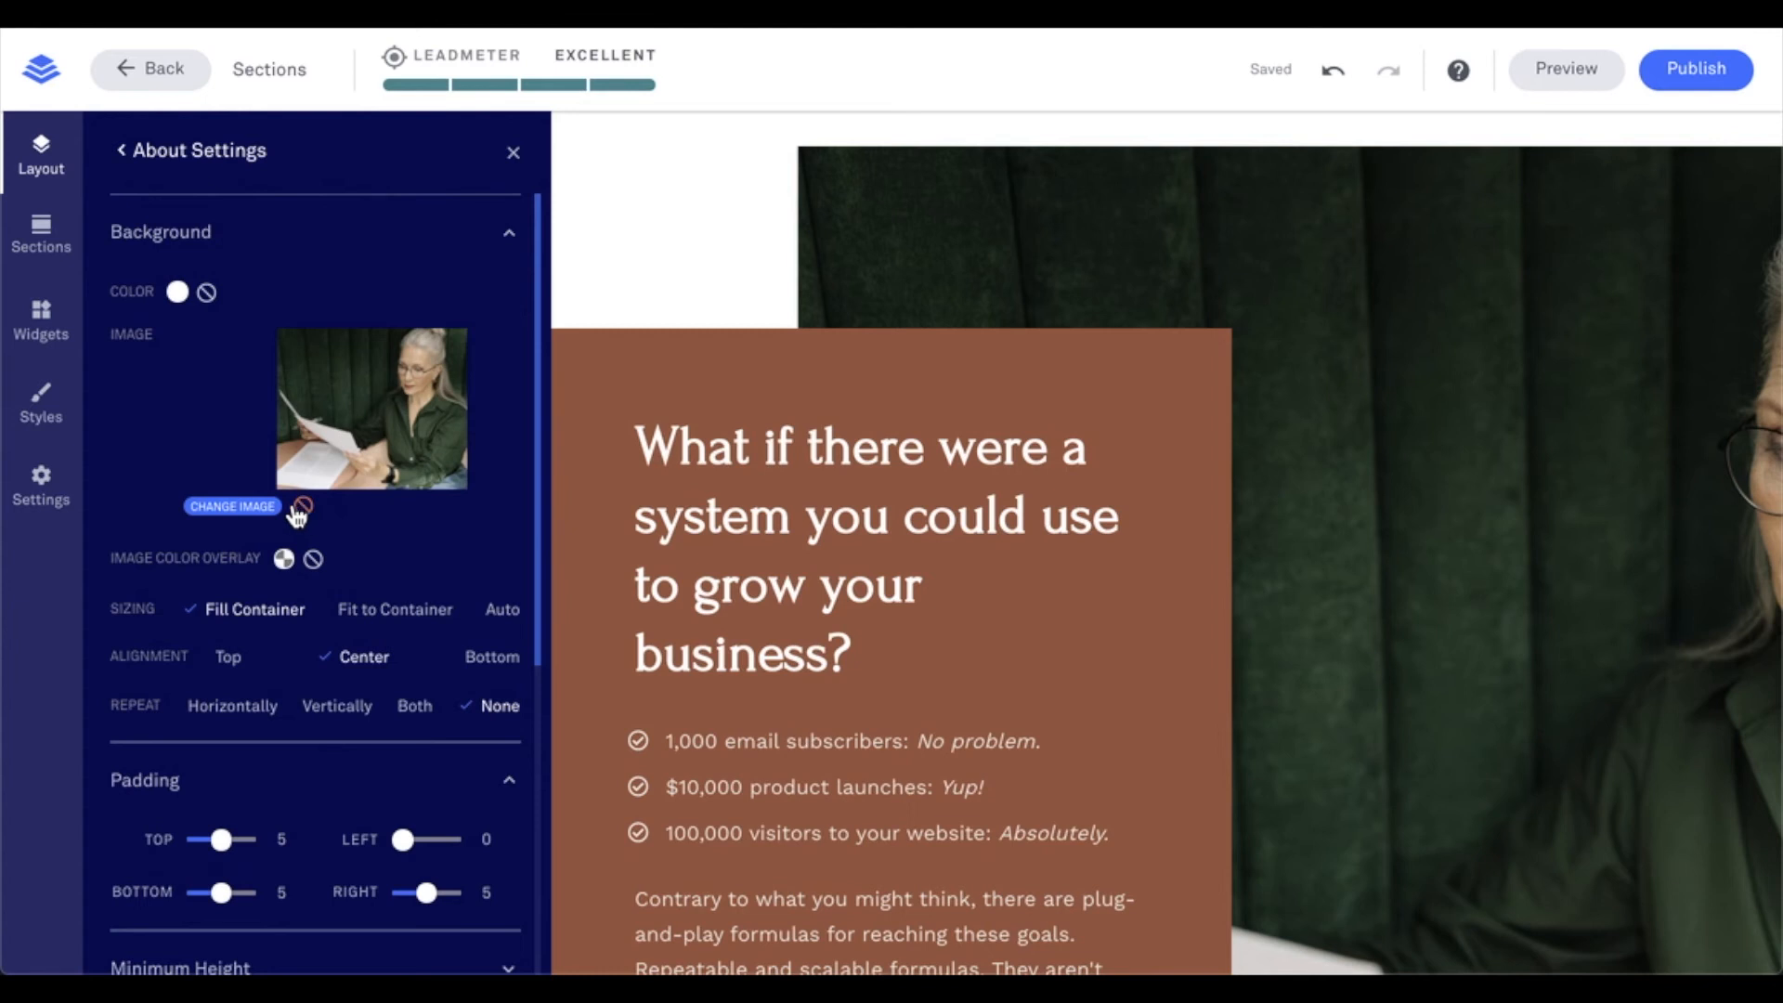
# Step: Apply the semi-transparent grey recent colour as the overlay on the About section's background image
pyautogui.scroll(-1, 364, 512)
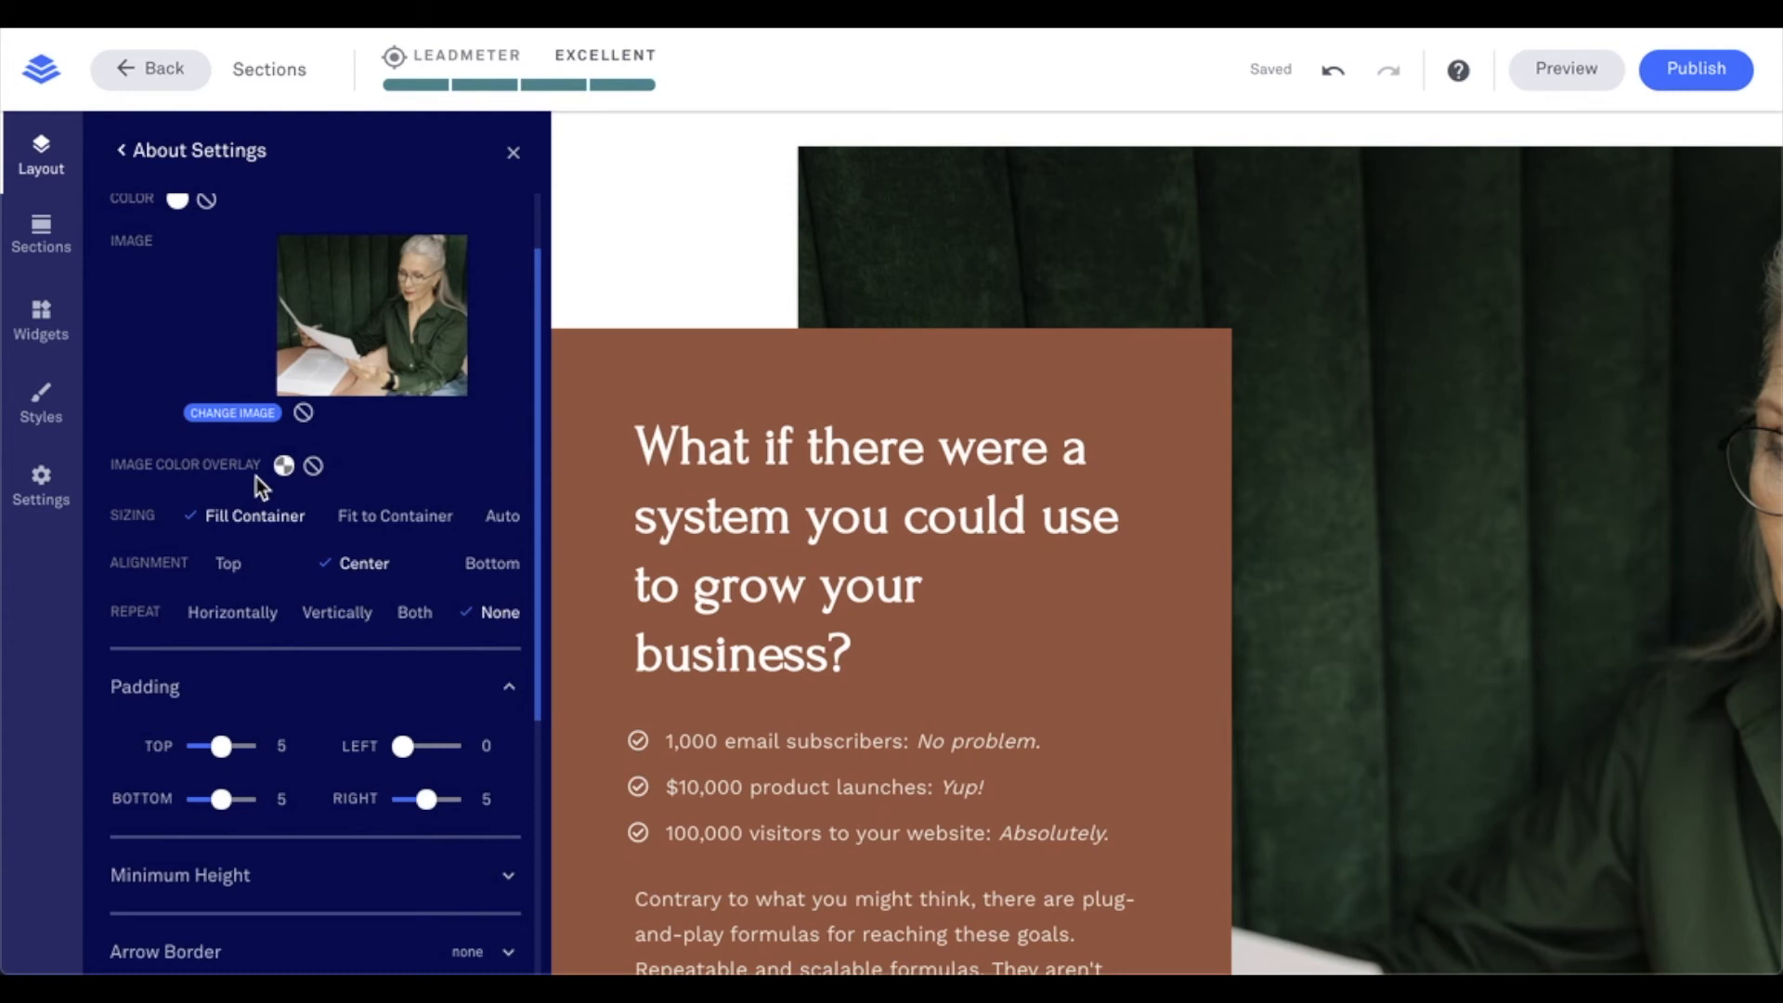
pyautogui.click(287, 470)
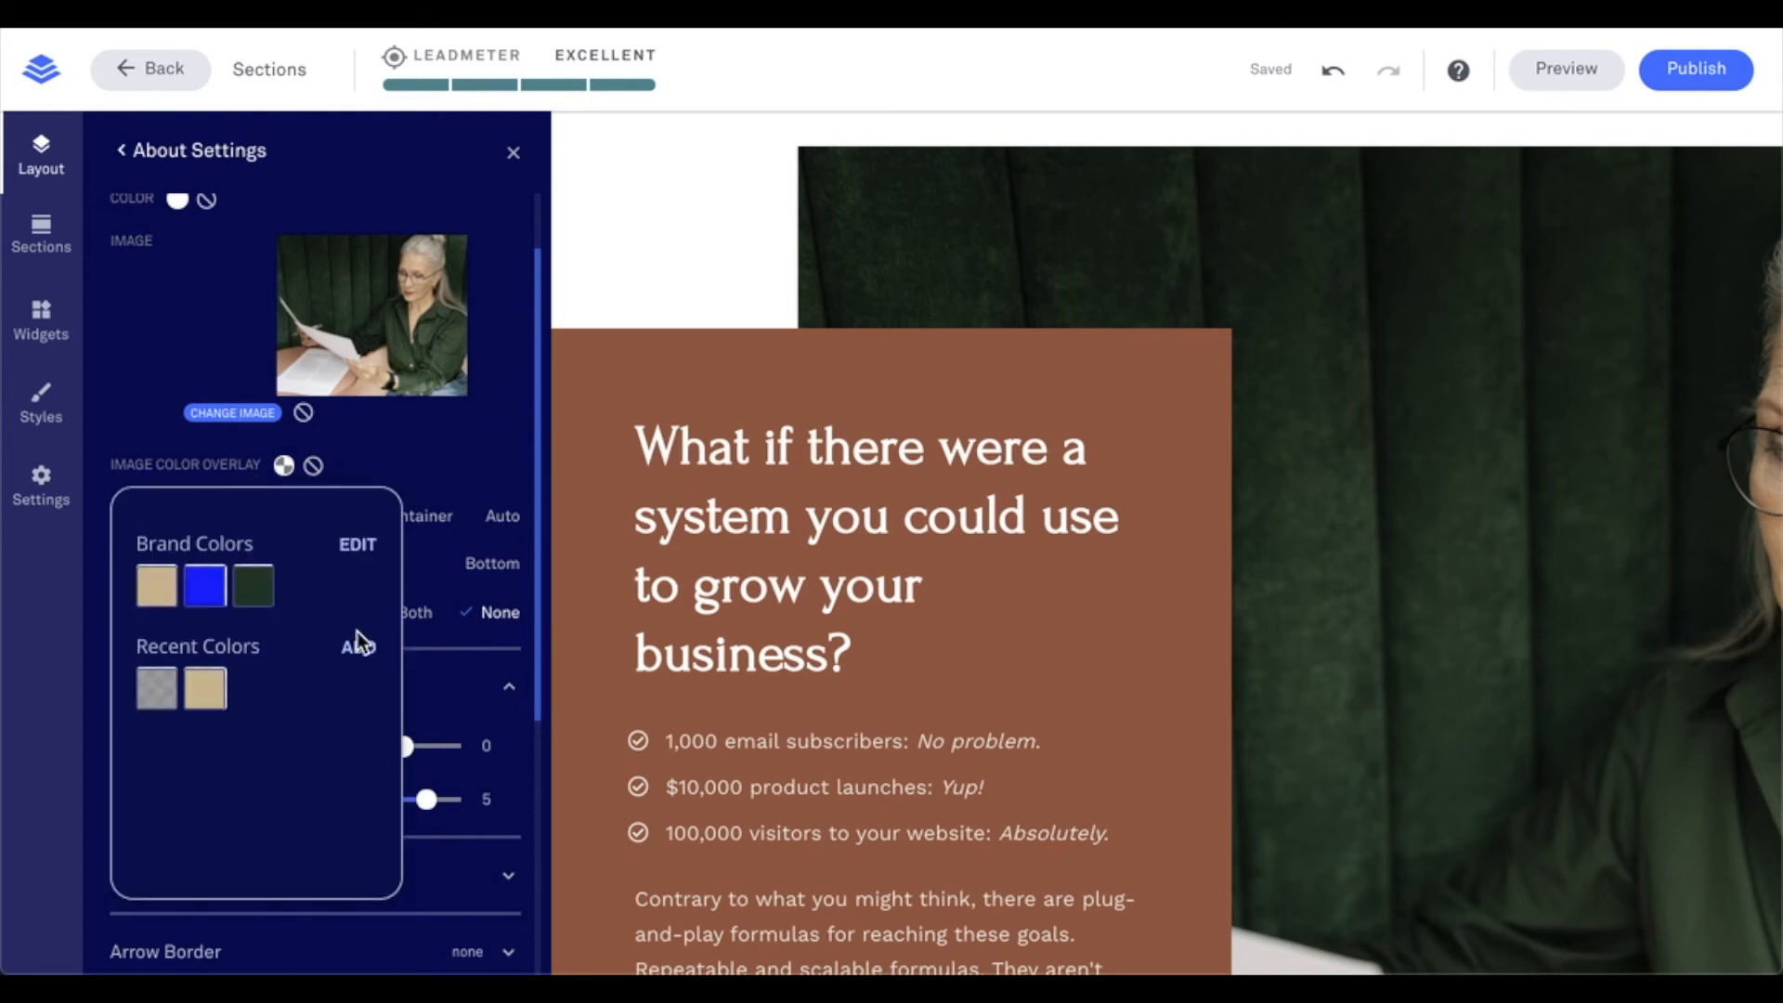
pyautogui.click(158, 692)
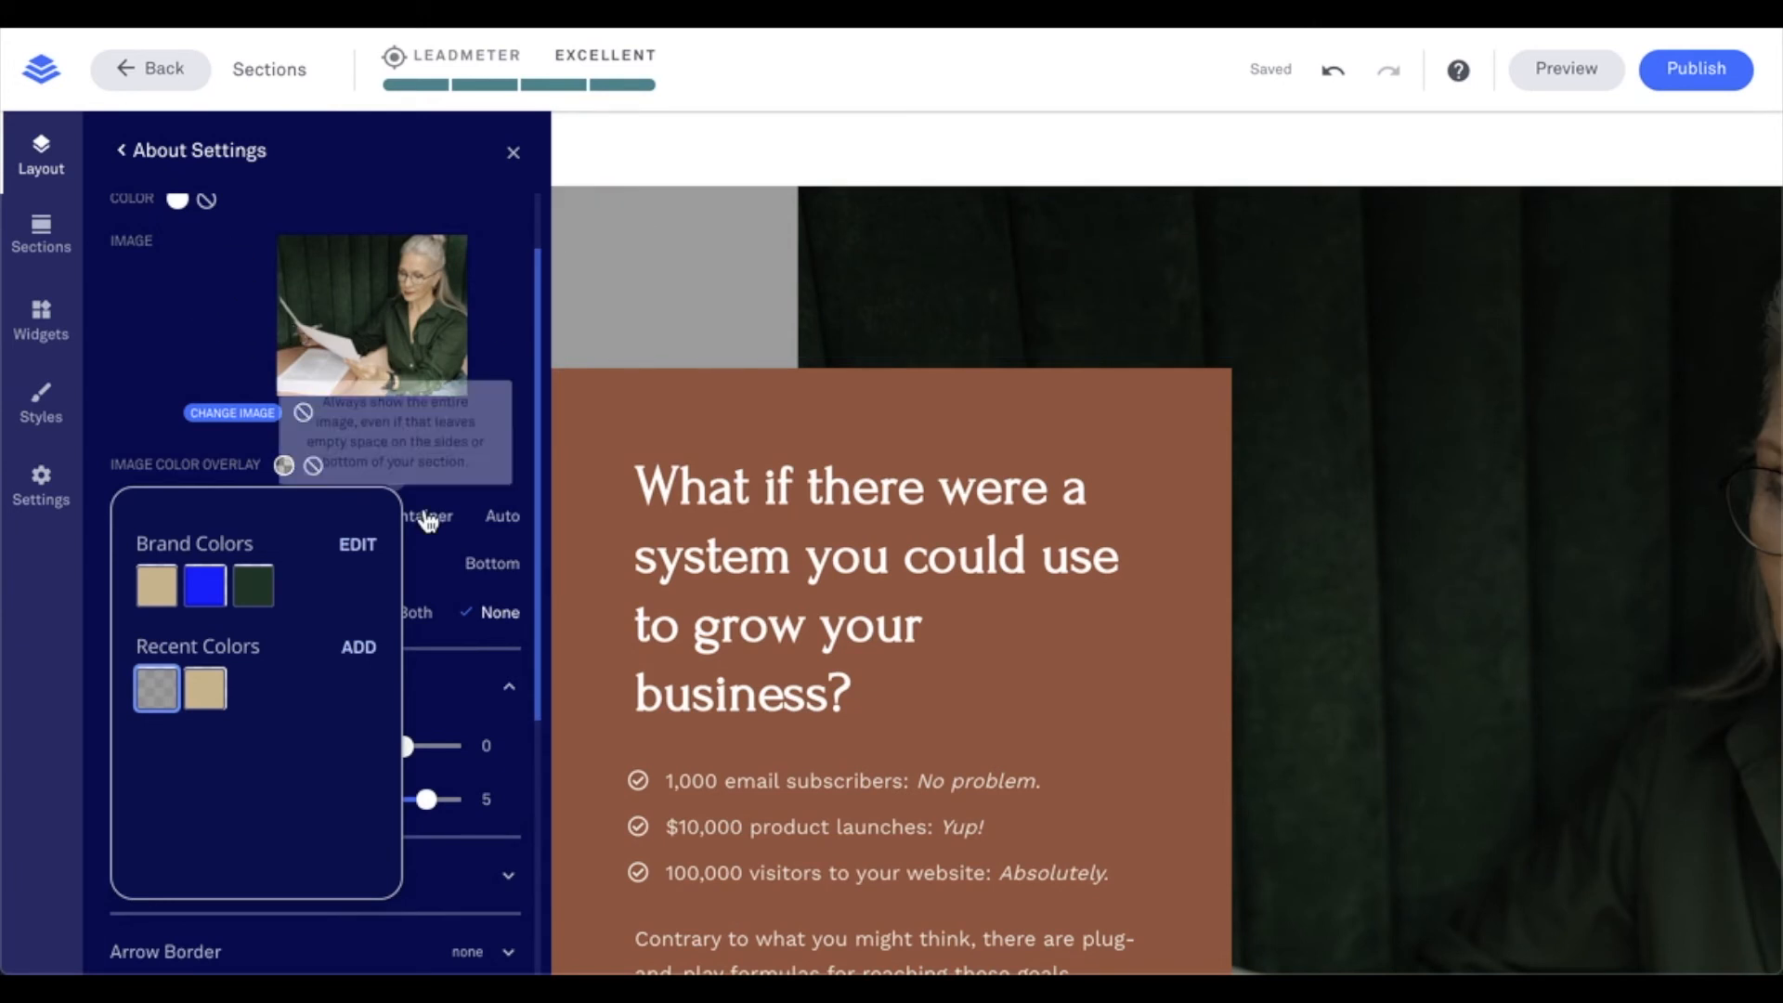
pyautogui.click(417, 467)
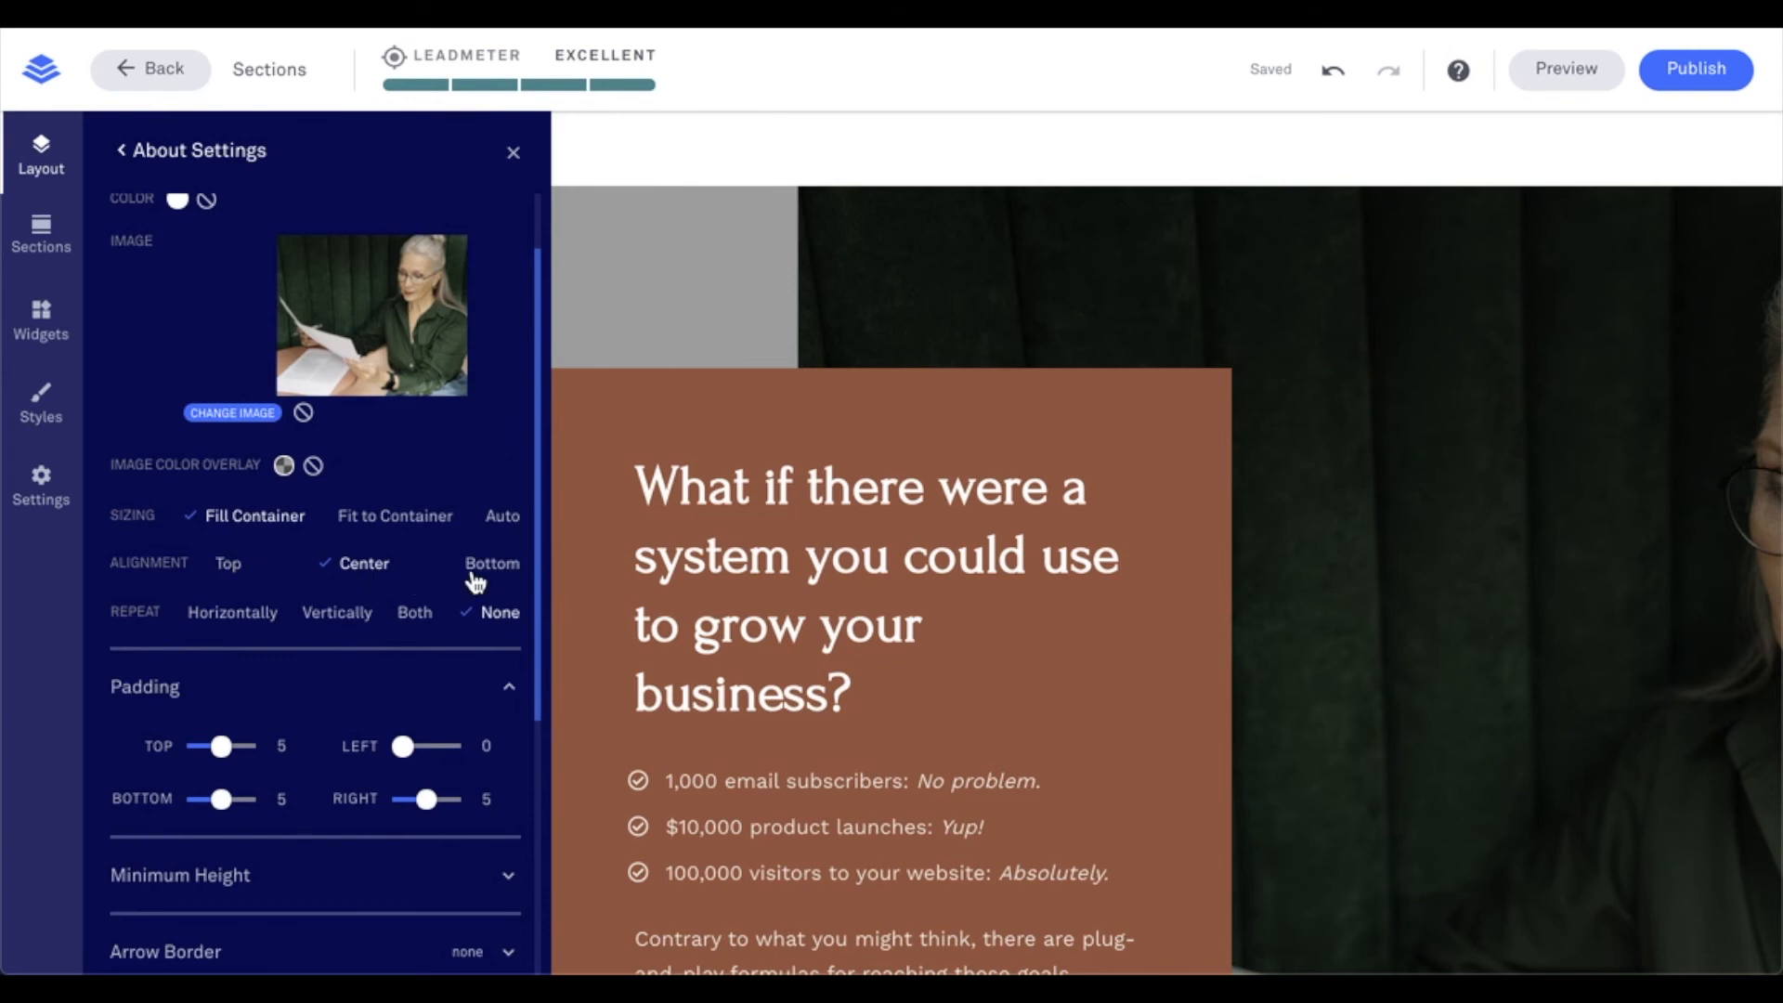
# Step: Set the About section's top padding to 10 and its left padding to 5
pyautogui.scroll(-1, 489, 581)
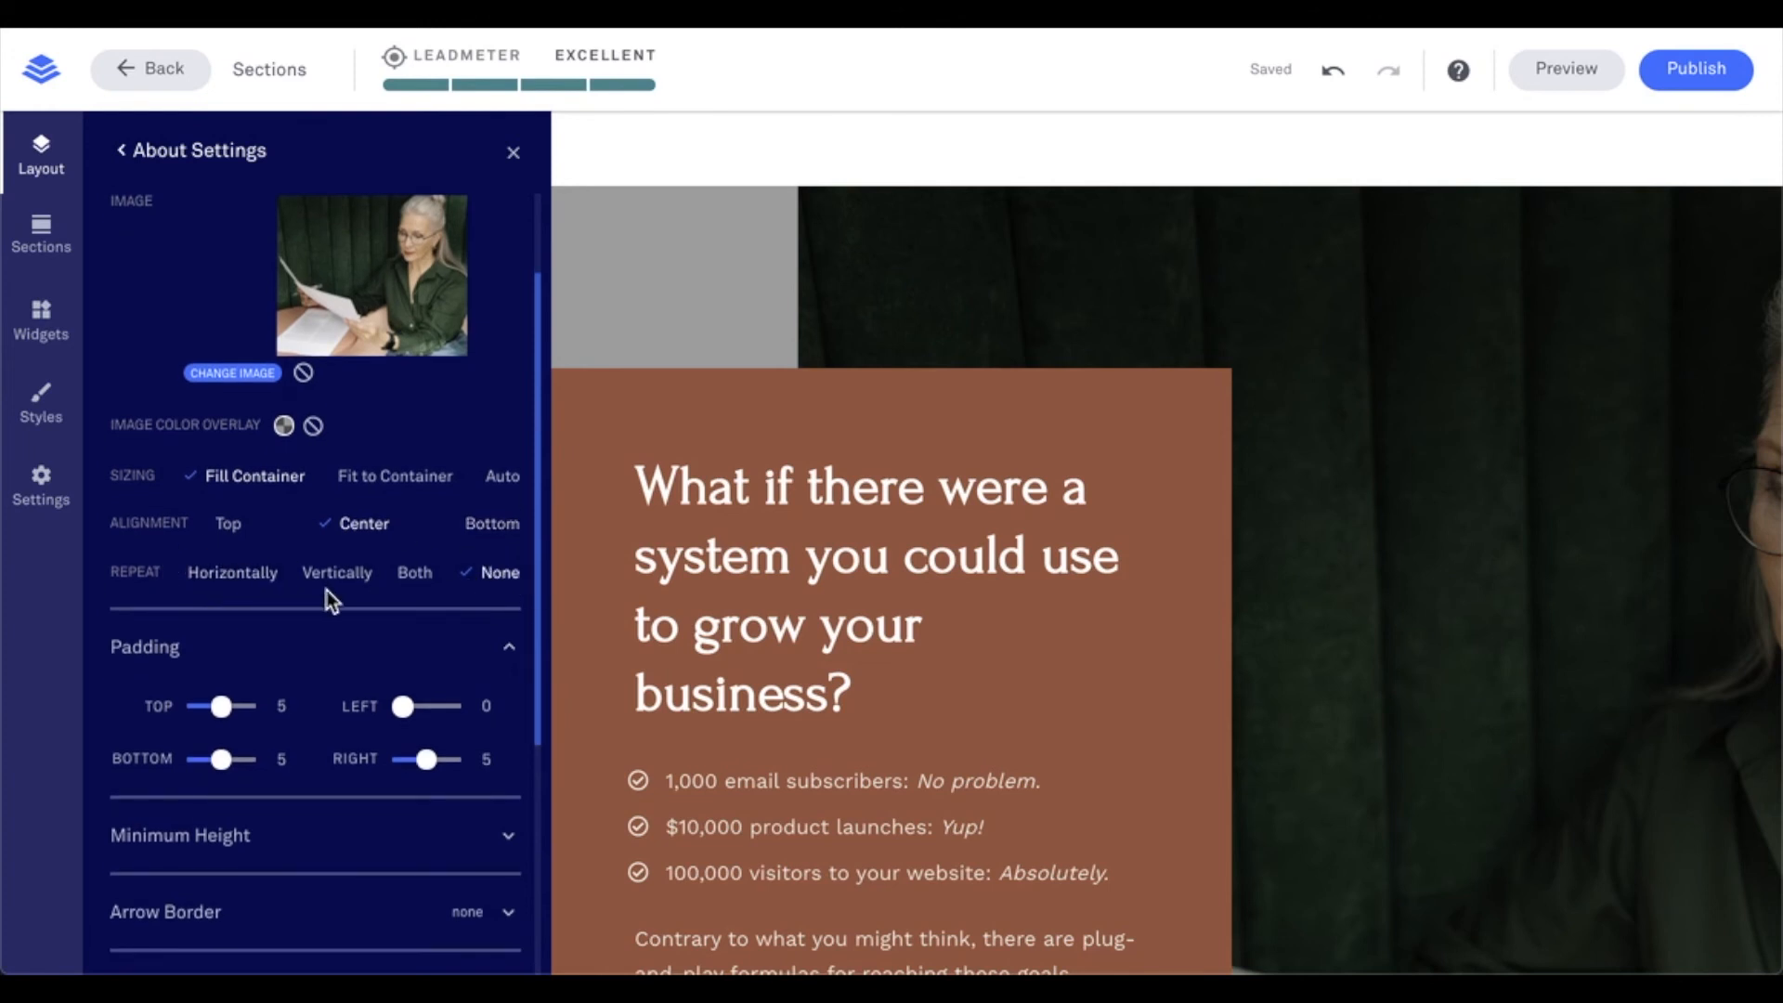
pyautogui.scroll(-4, 332, 590)
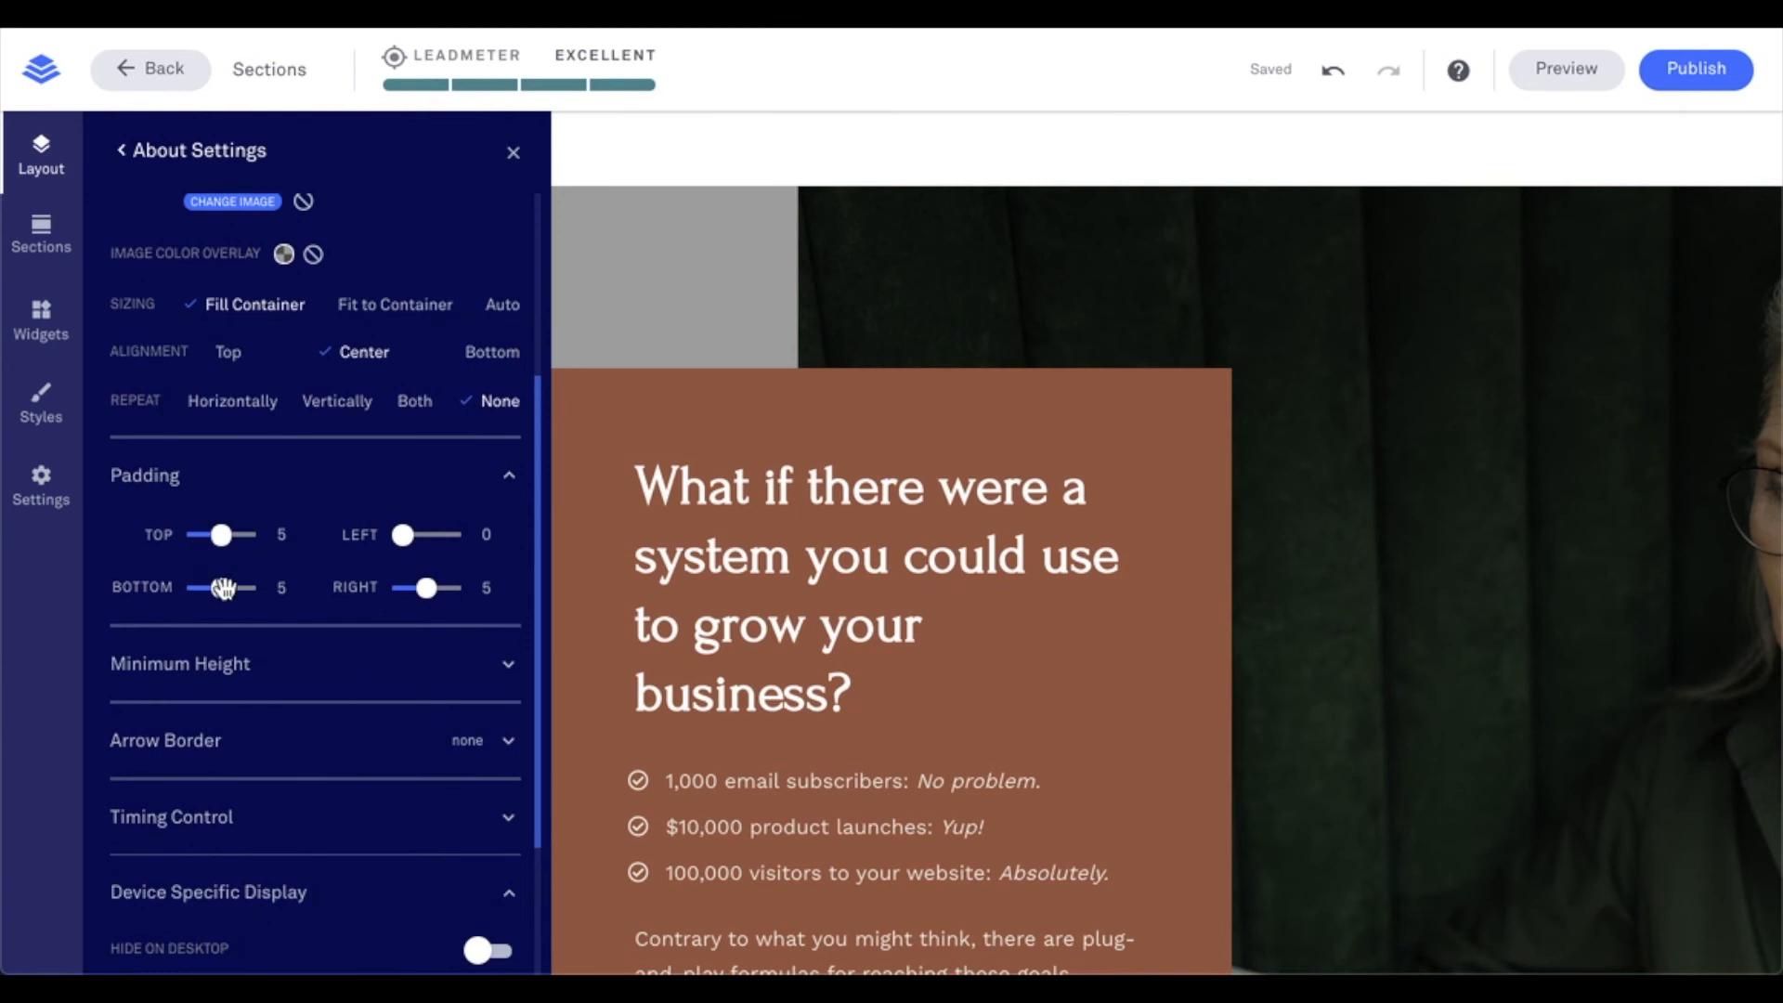
pyautogui.moveTo(221, 535); pyautogui.dragTo(263, 539)
pyautogui.scroll(1, 656, 451)
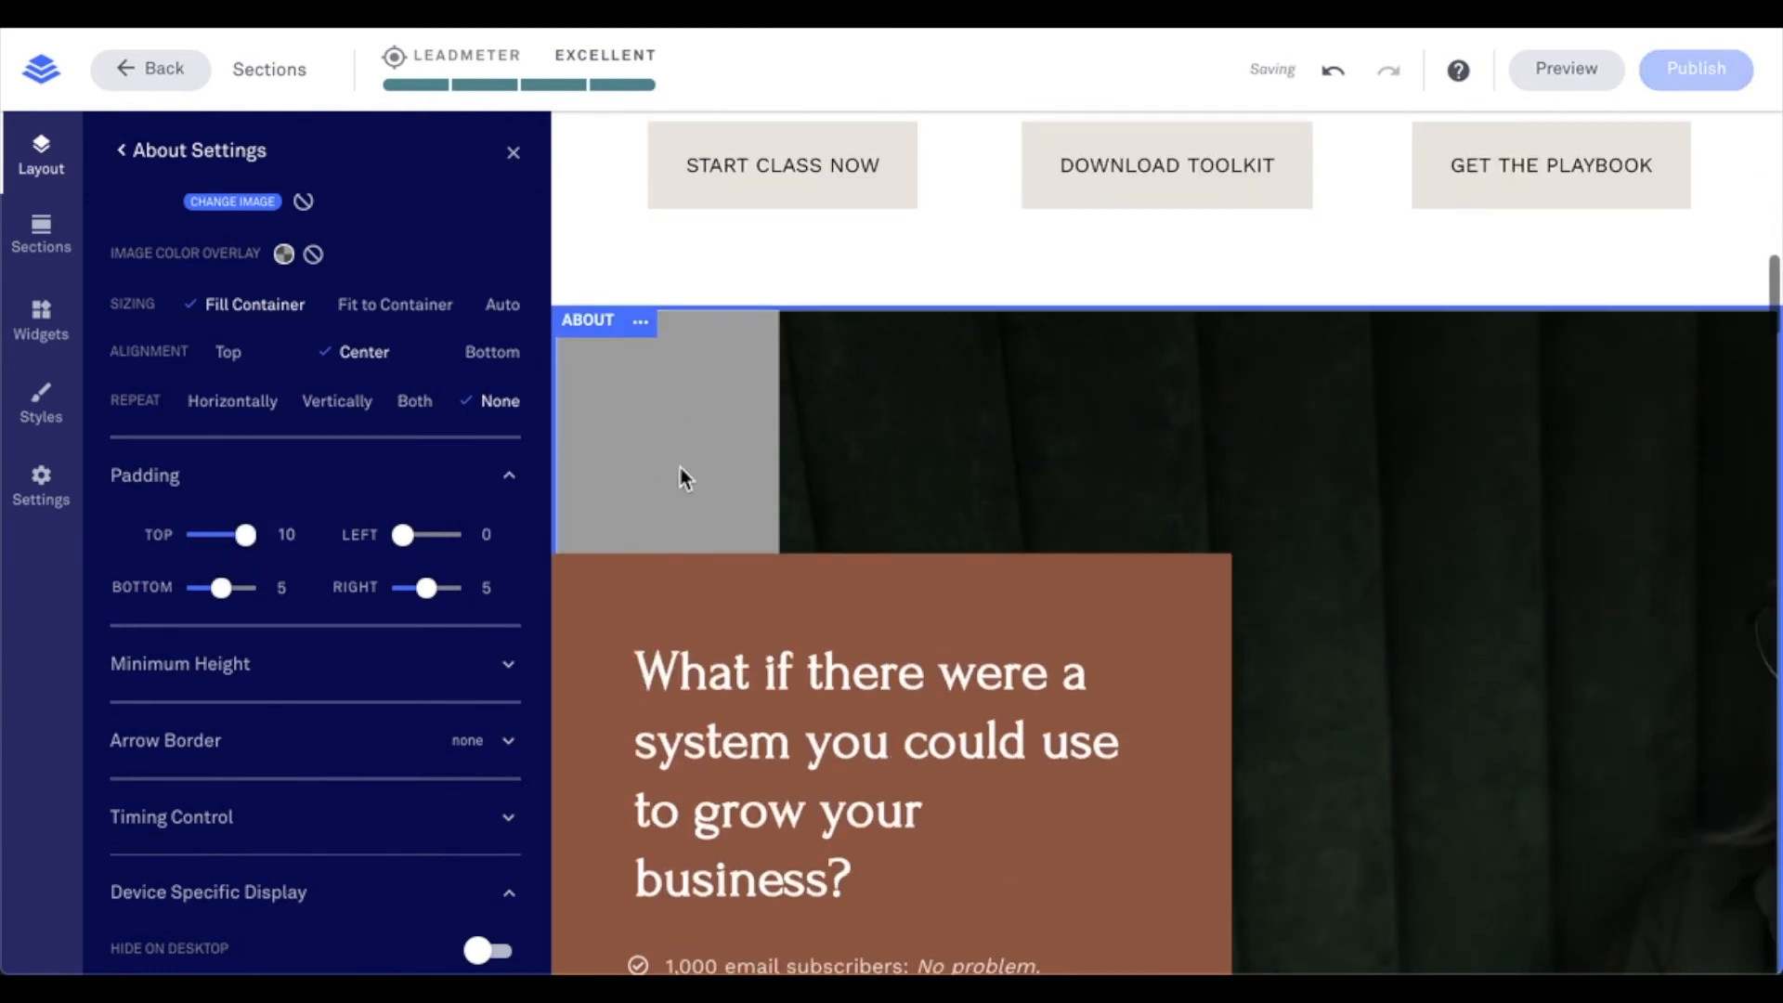
pyautogui.doubleClick(485, 536)
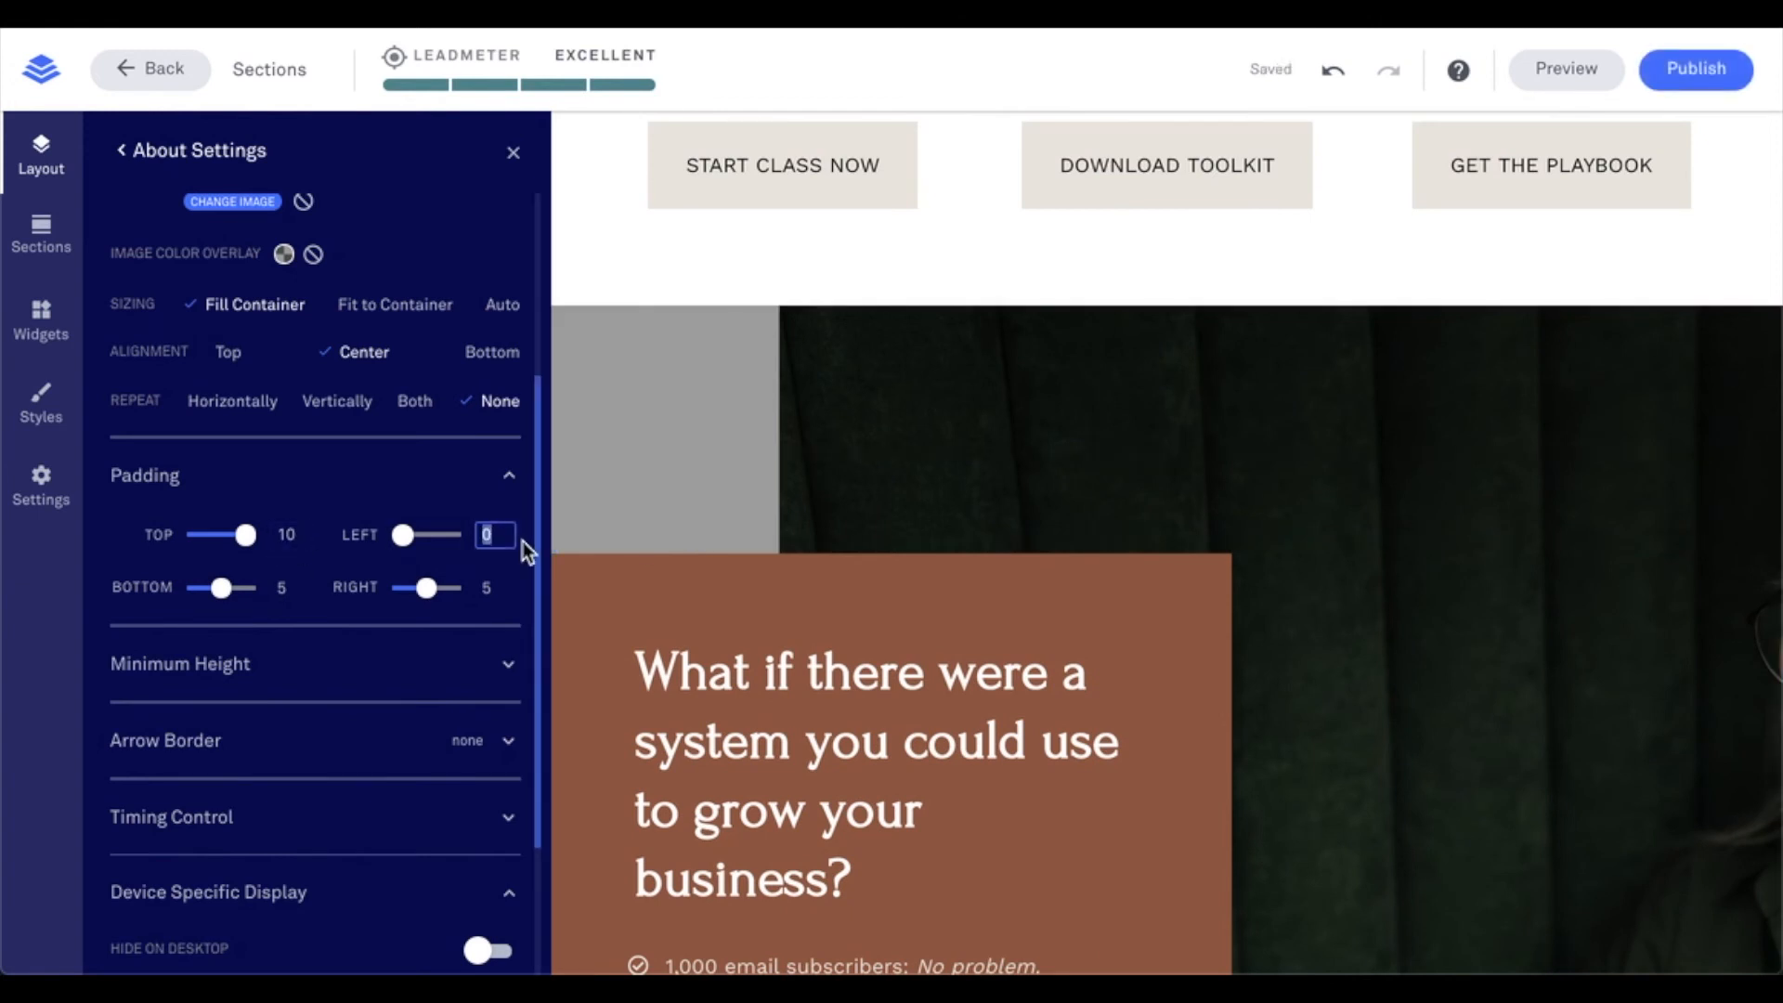
pyautogui.write('5')
pyautogui.press('Return')
pyautogui.scroll(-2, 597, 688)
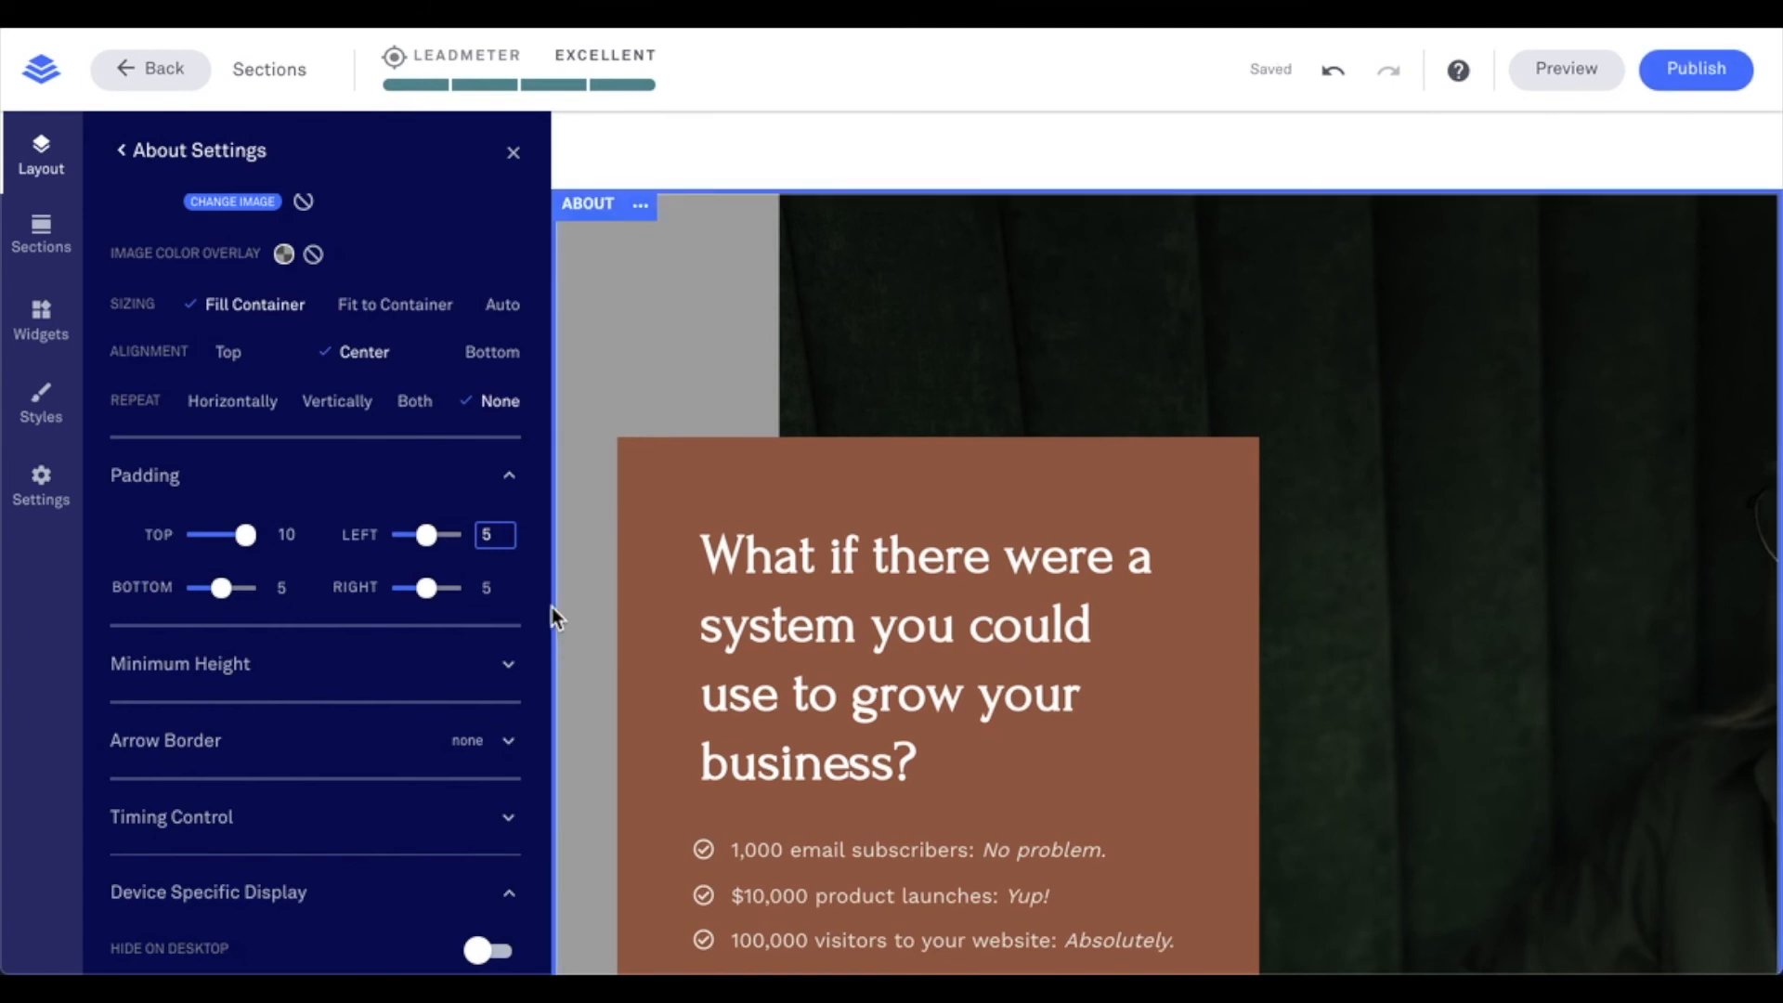
# Step: Try a minimum height of 90% for the About section and settle on Full
pyautogui.click(257, 483)
pyautogui.click(255, 556)
pyautogui.scroll(-1, 256, 563)
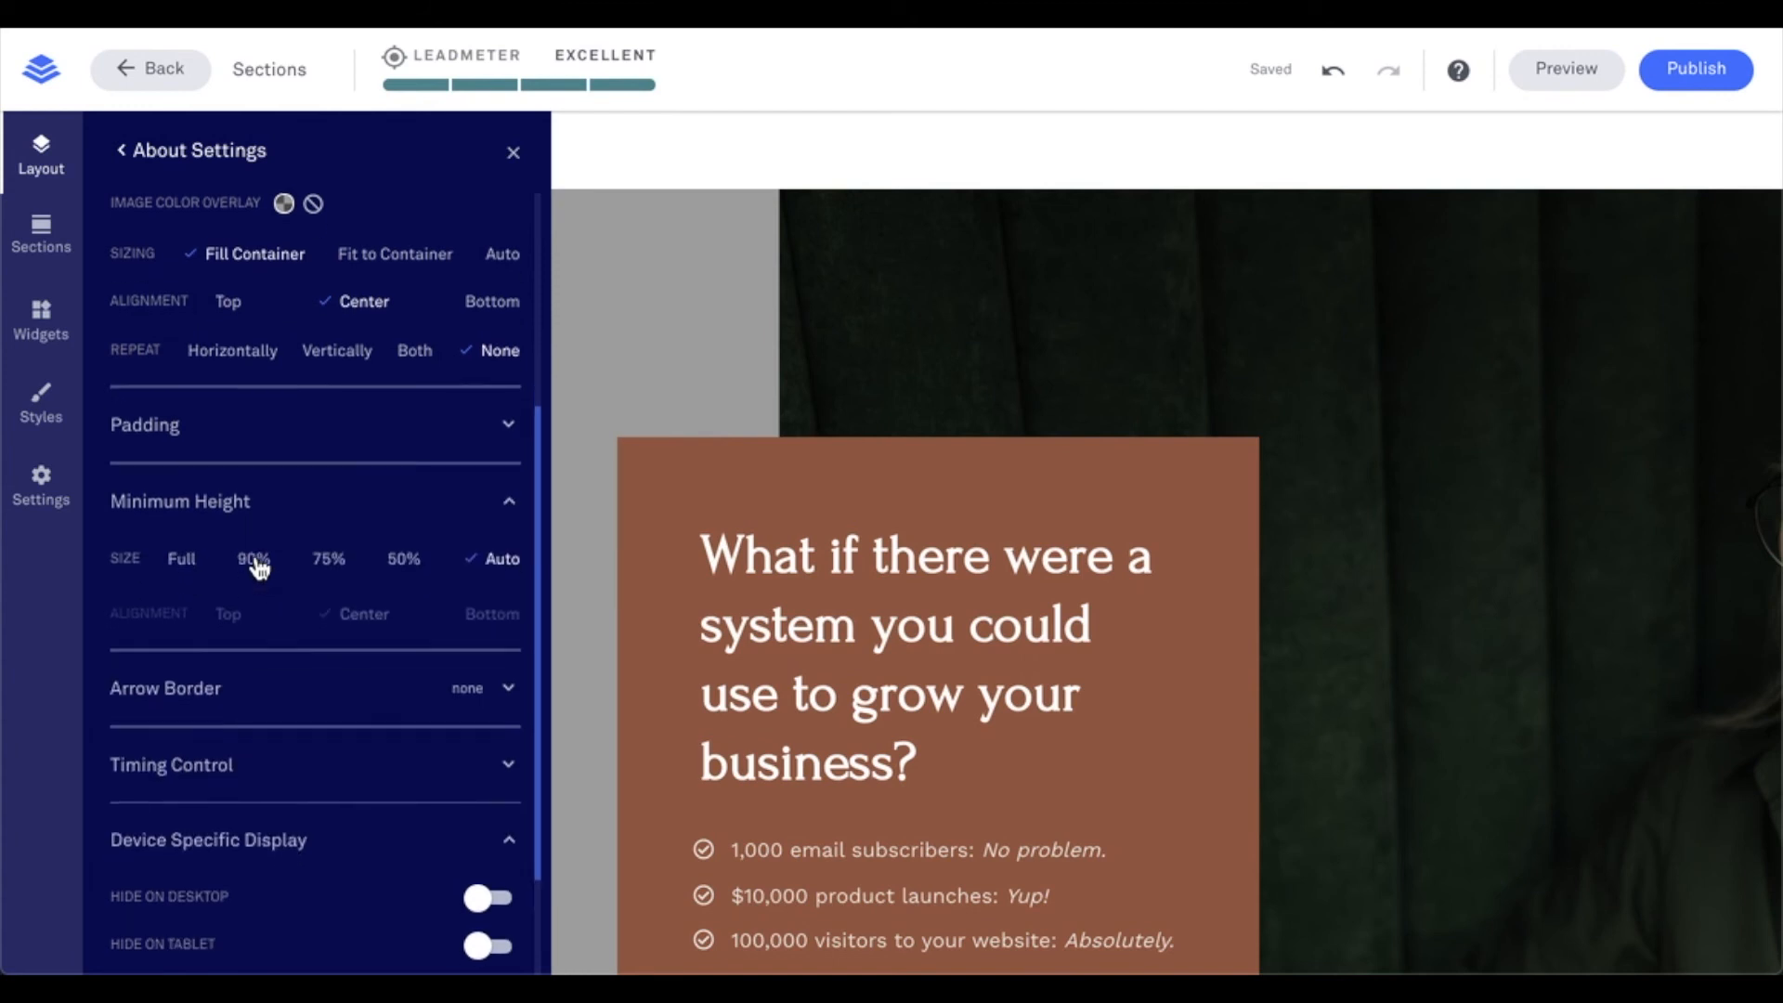
pyautogui.scroll(1, 570, 548)
pyautogui.scroll(-1, 569, 548)
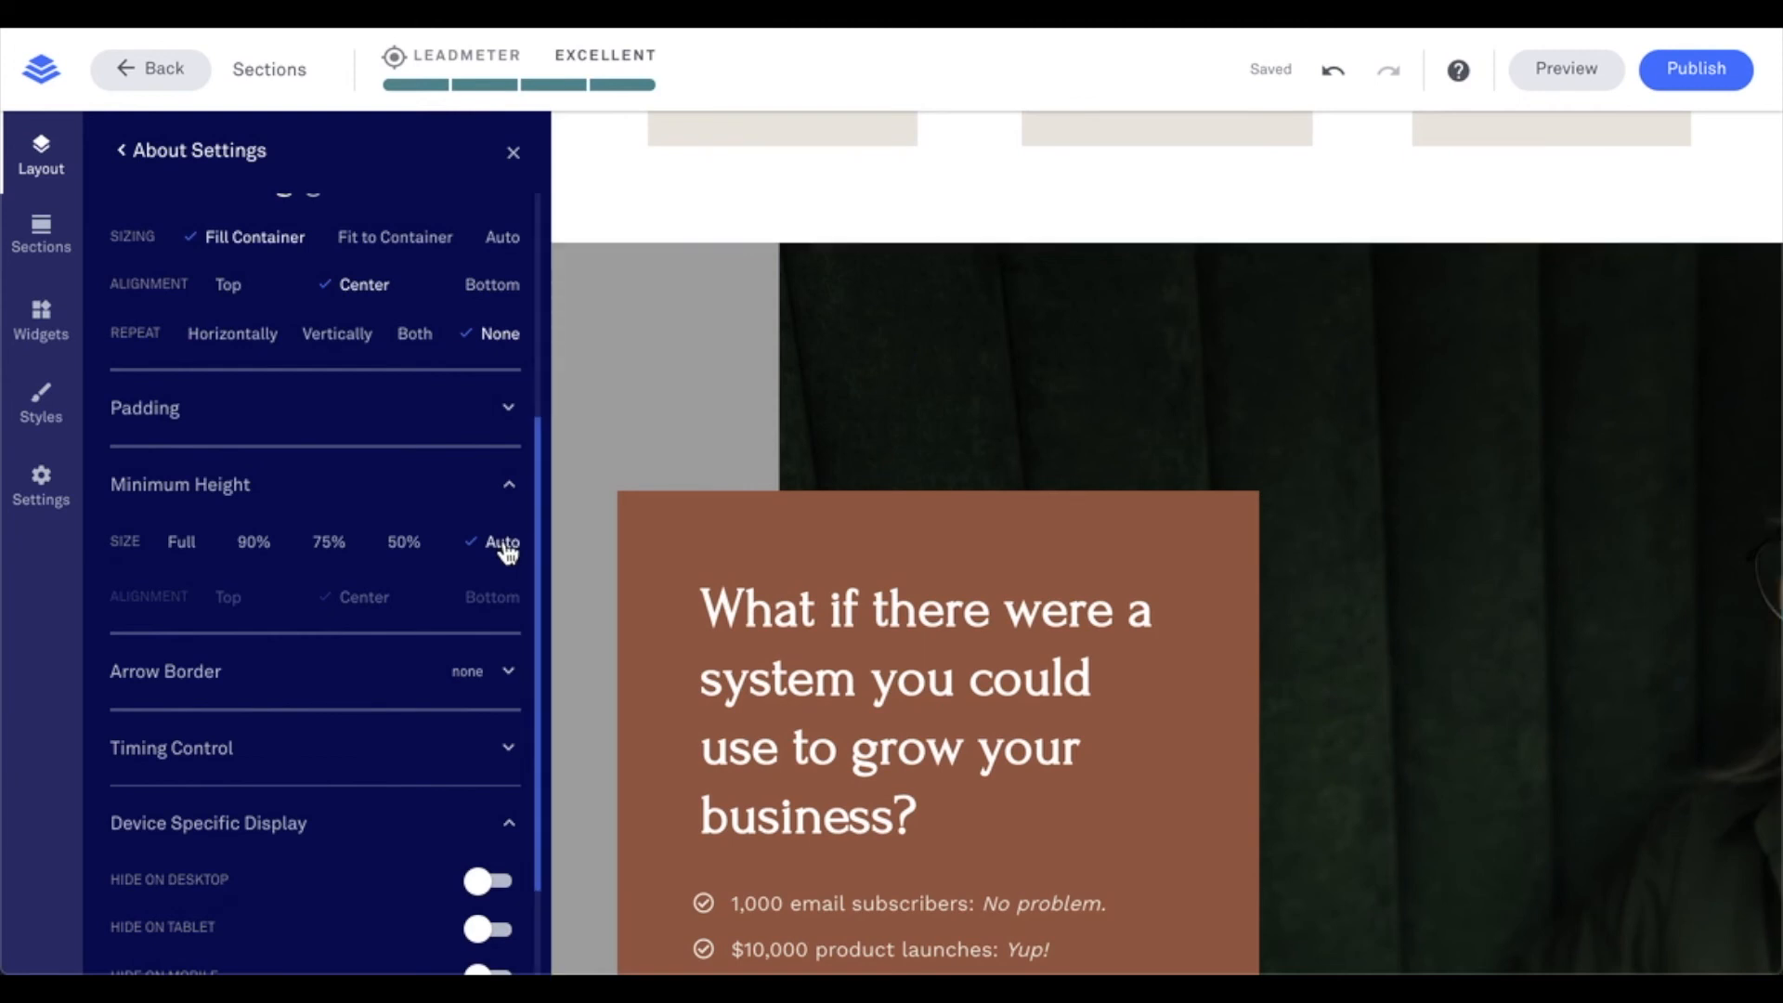
pyautogui.click(253, 545)
pyautogui.scroll(-8, 1001, 555)
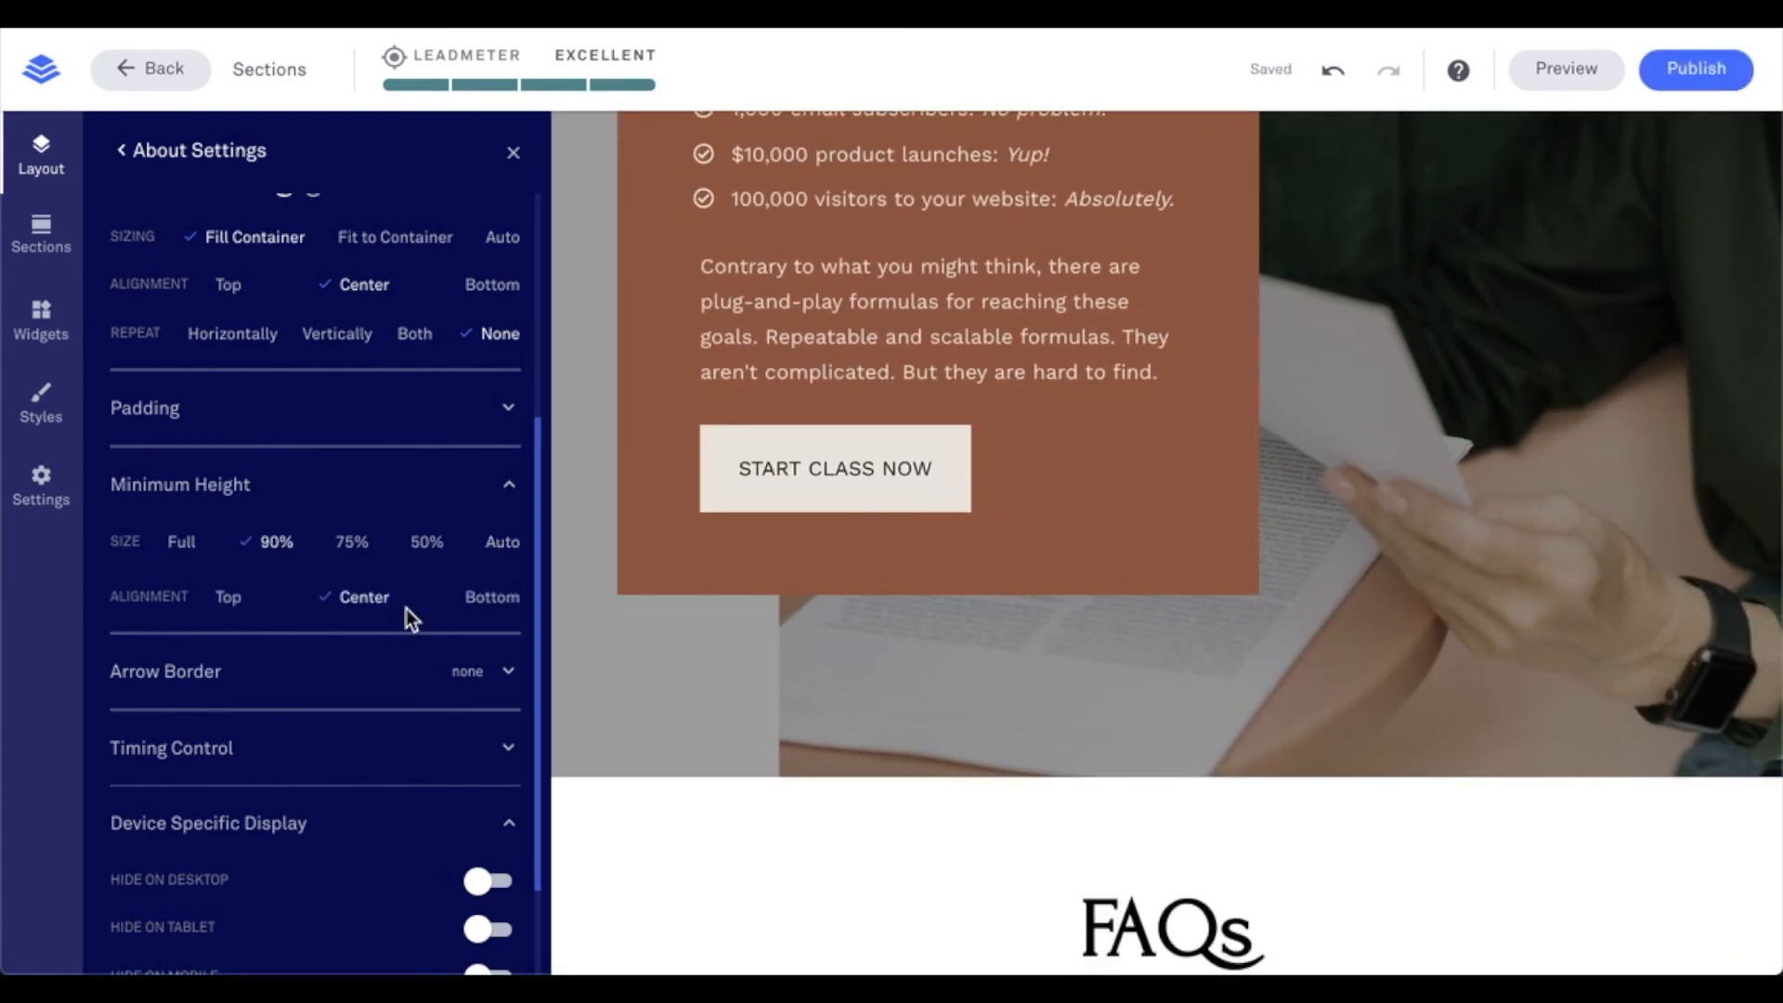
pyautogui.click(181, 543)
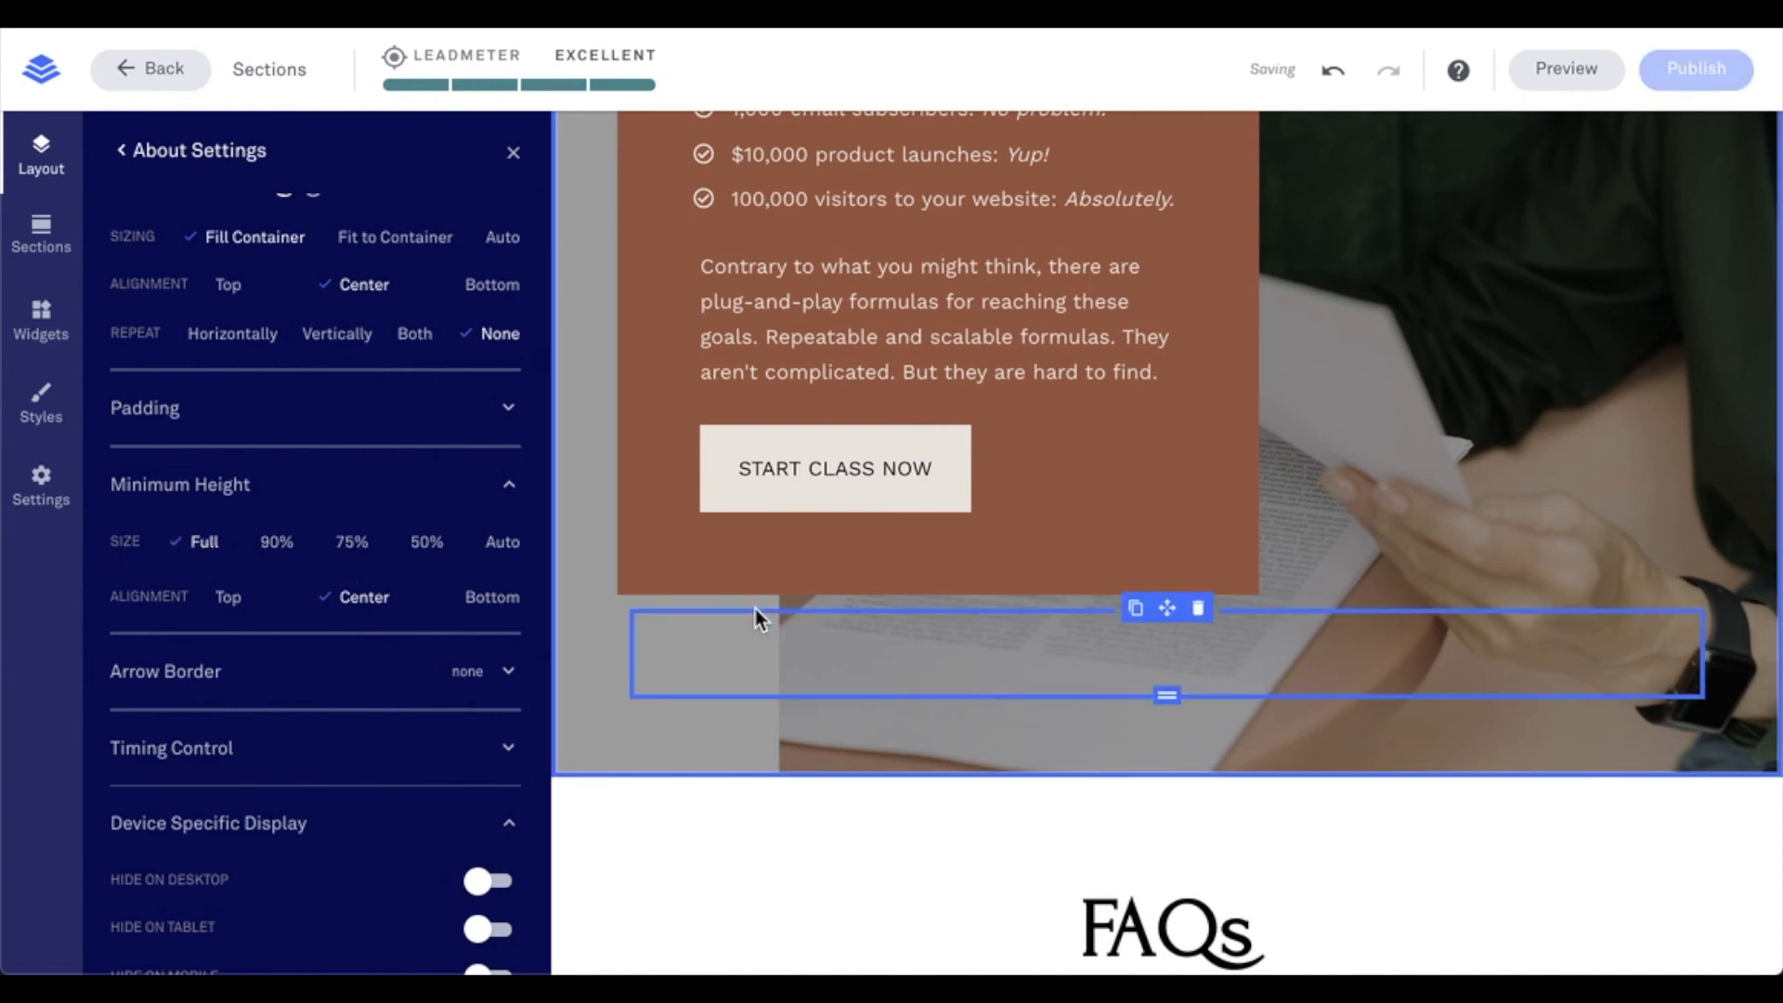
pyautogui.scroll(7, 755, 608)
pyautogui.scroll(1, 756, 608)
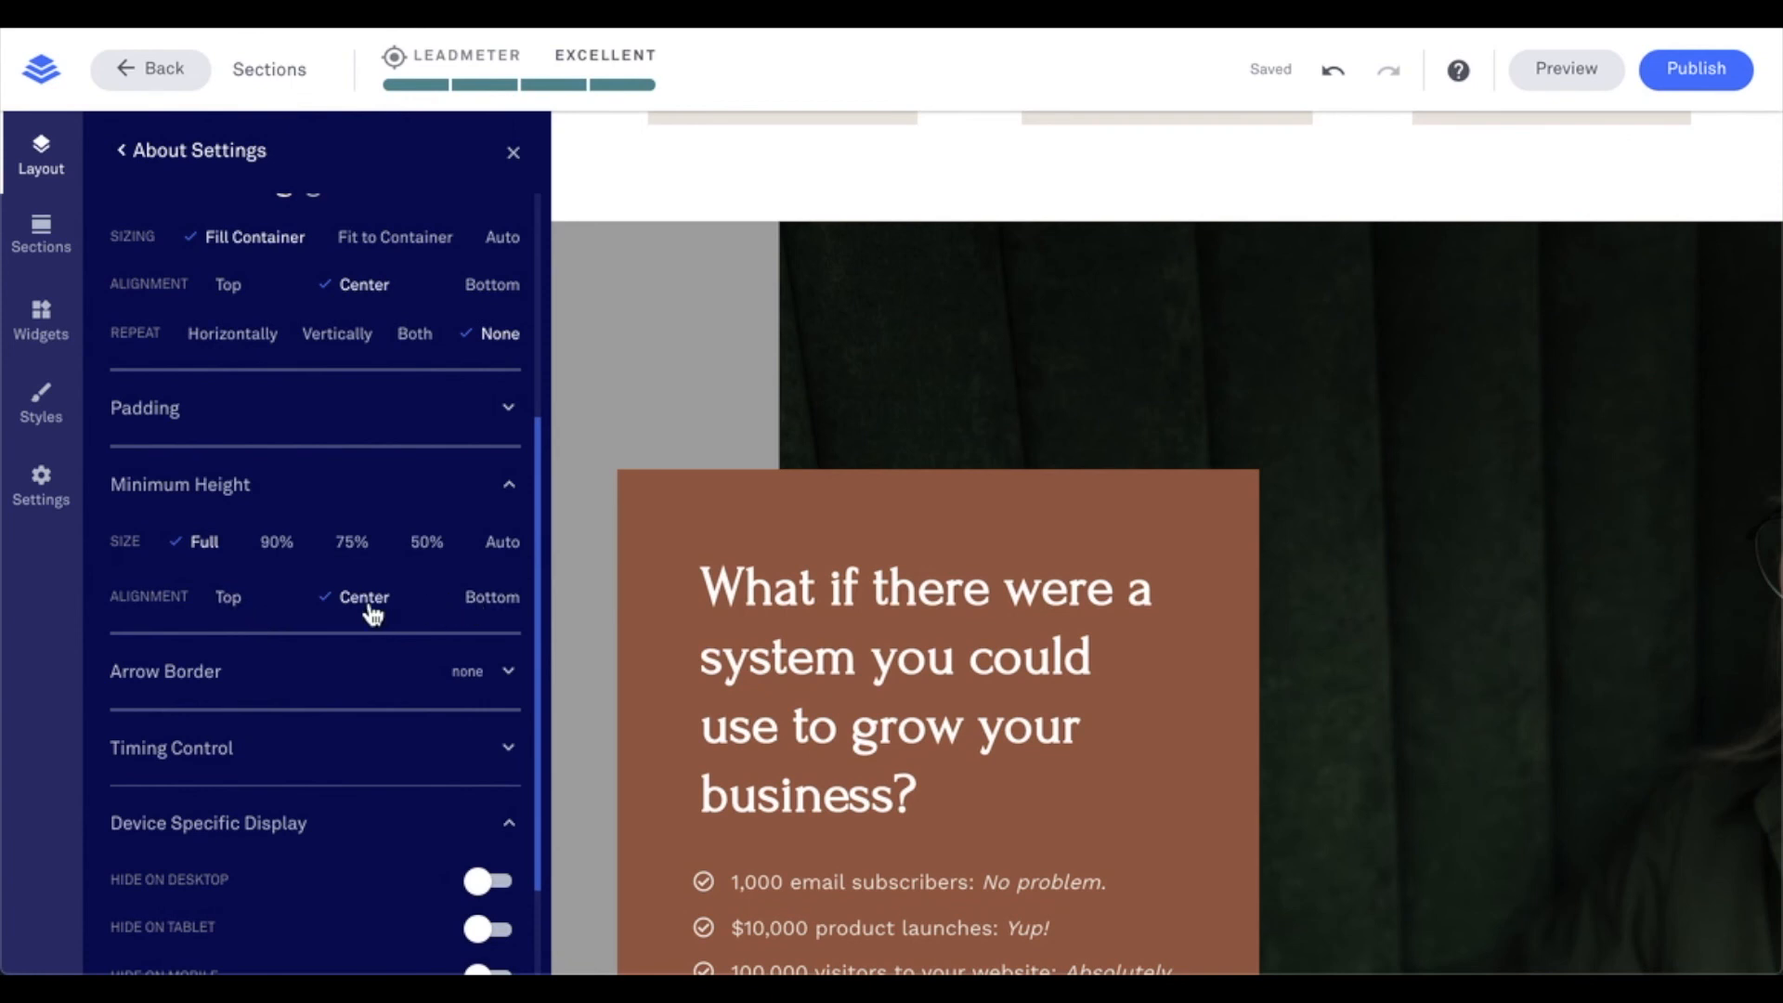
# Step: Add an arrow border to the bottom of the About section and check it above the FAQs 2 section
pyautogui.click(340, 493)
pyautogui.click(308, 546)
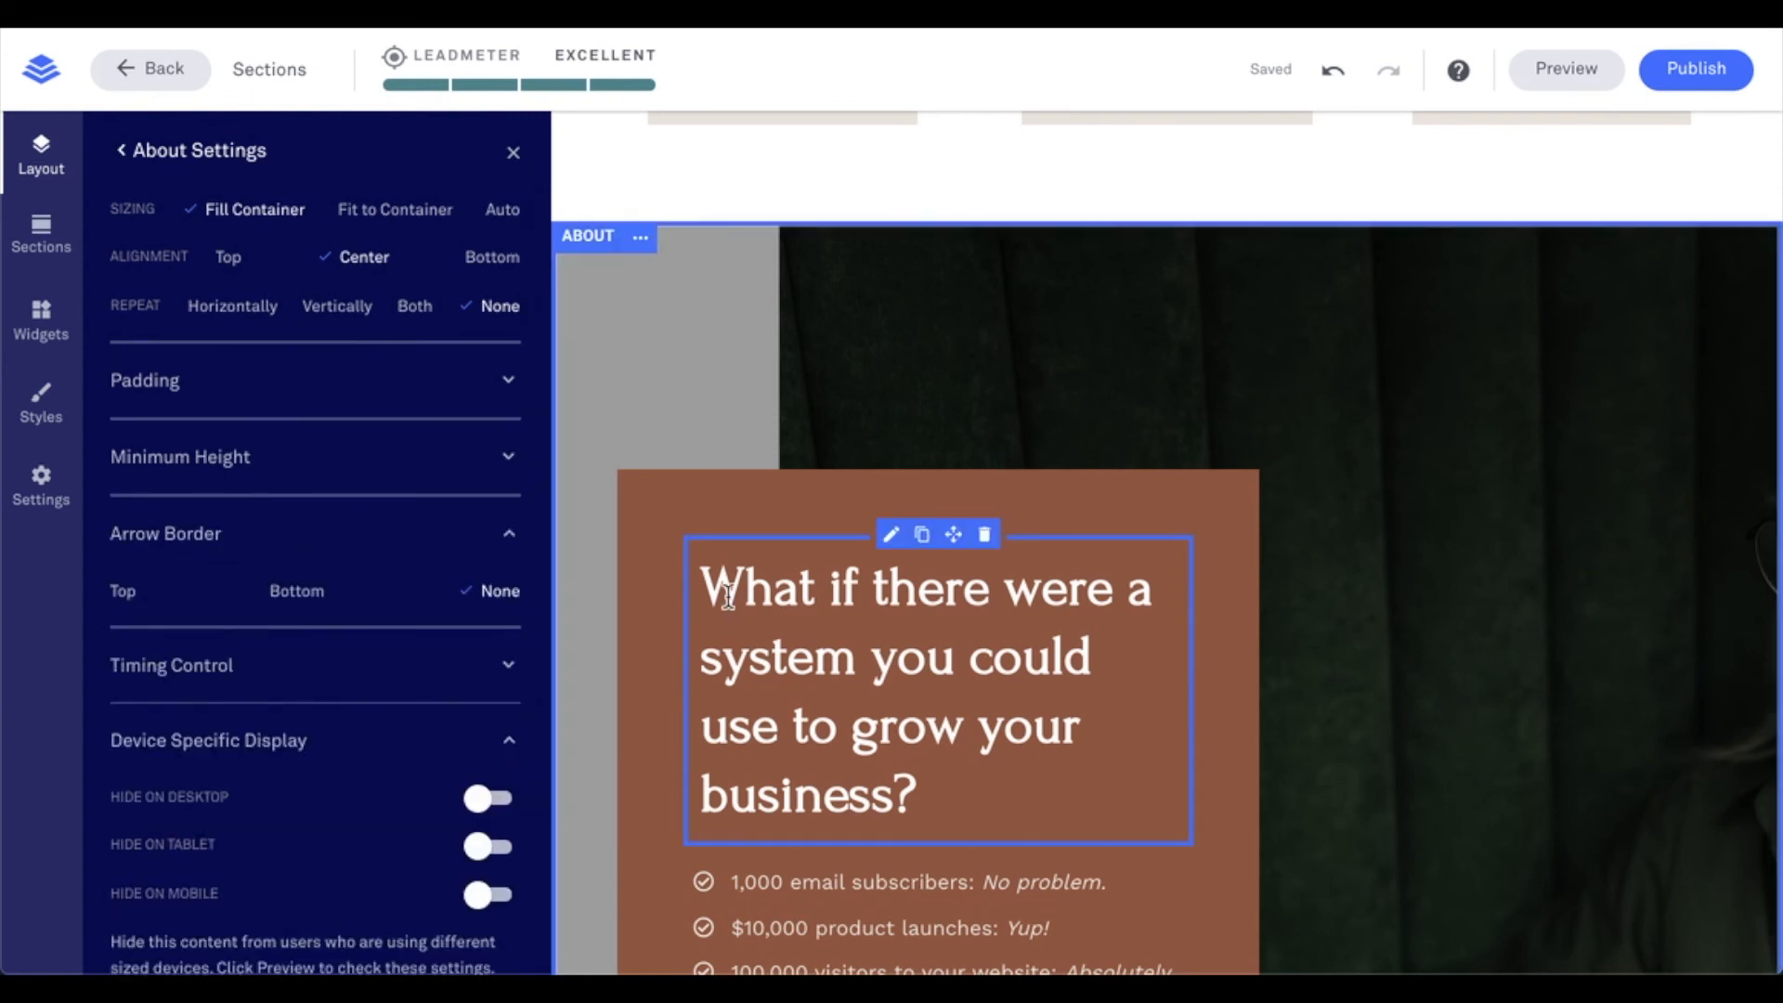
pyautogui.scroll(-6, 724, 595)
pyautogui.scroll(-2, 733, 609)
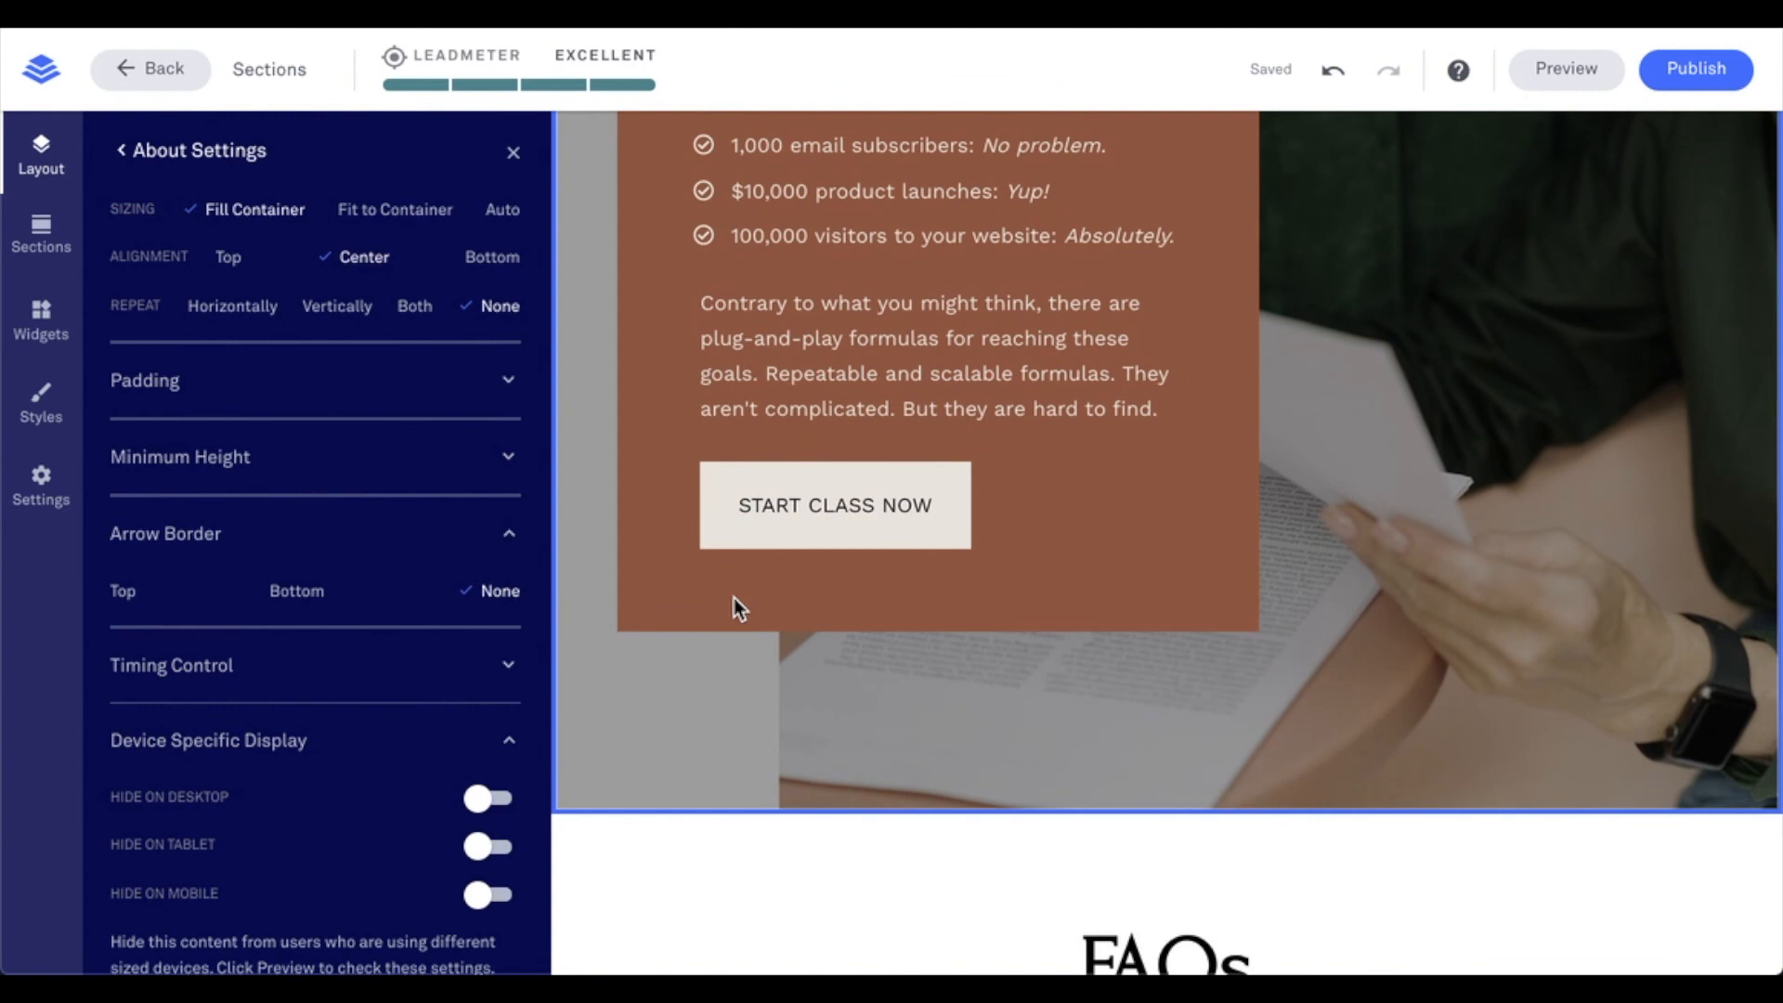
pyautogui.click(299, 593)
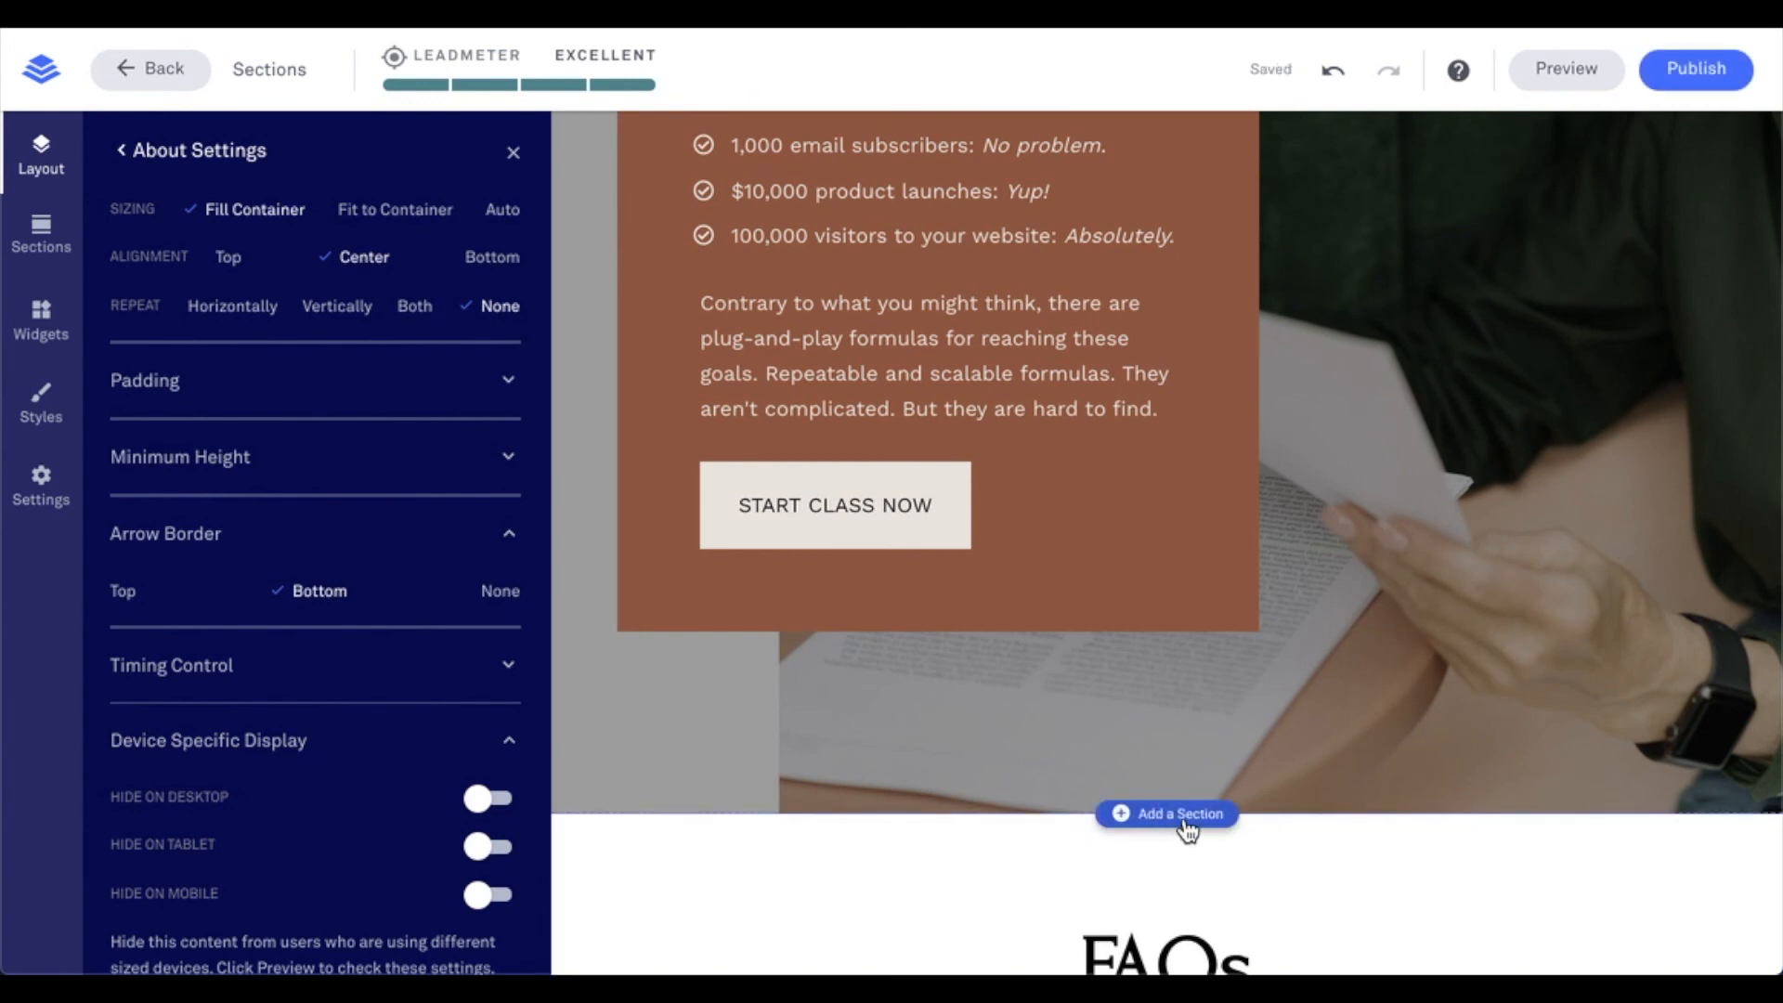
pyautogui.moveTo(1187, 826)
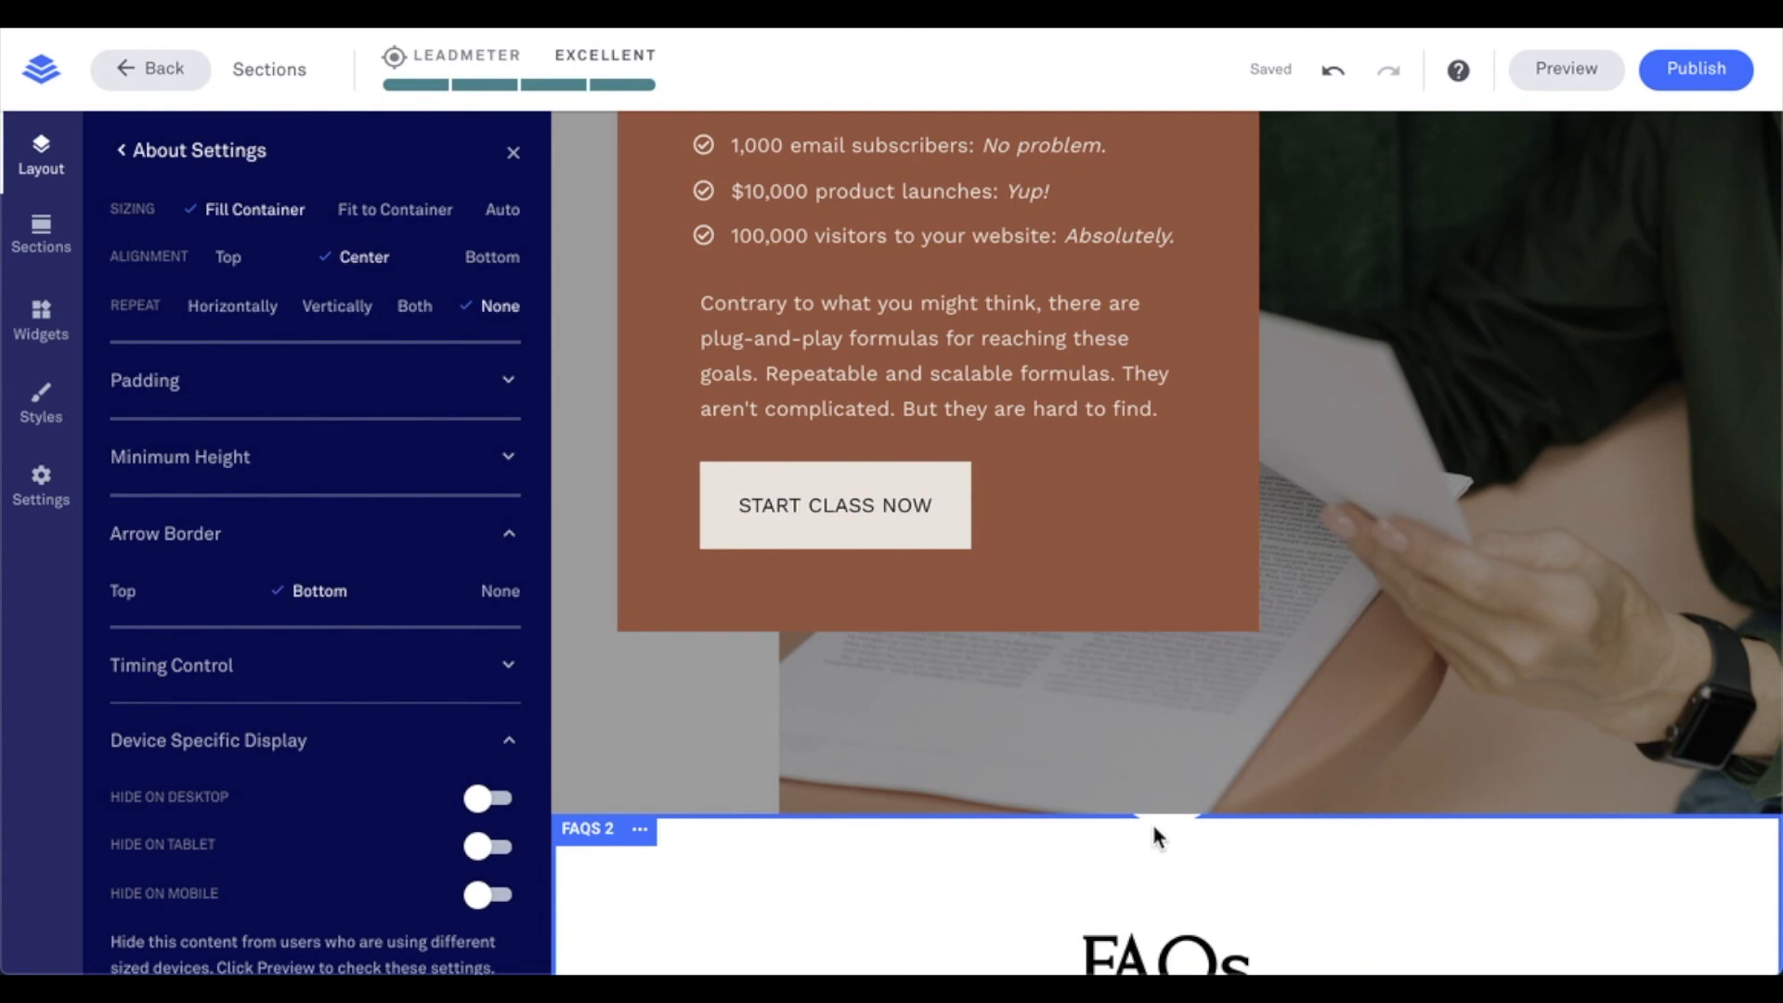
pyautogui.scroll(-1, 1168, 838)
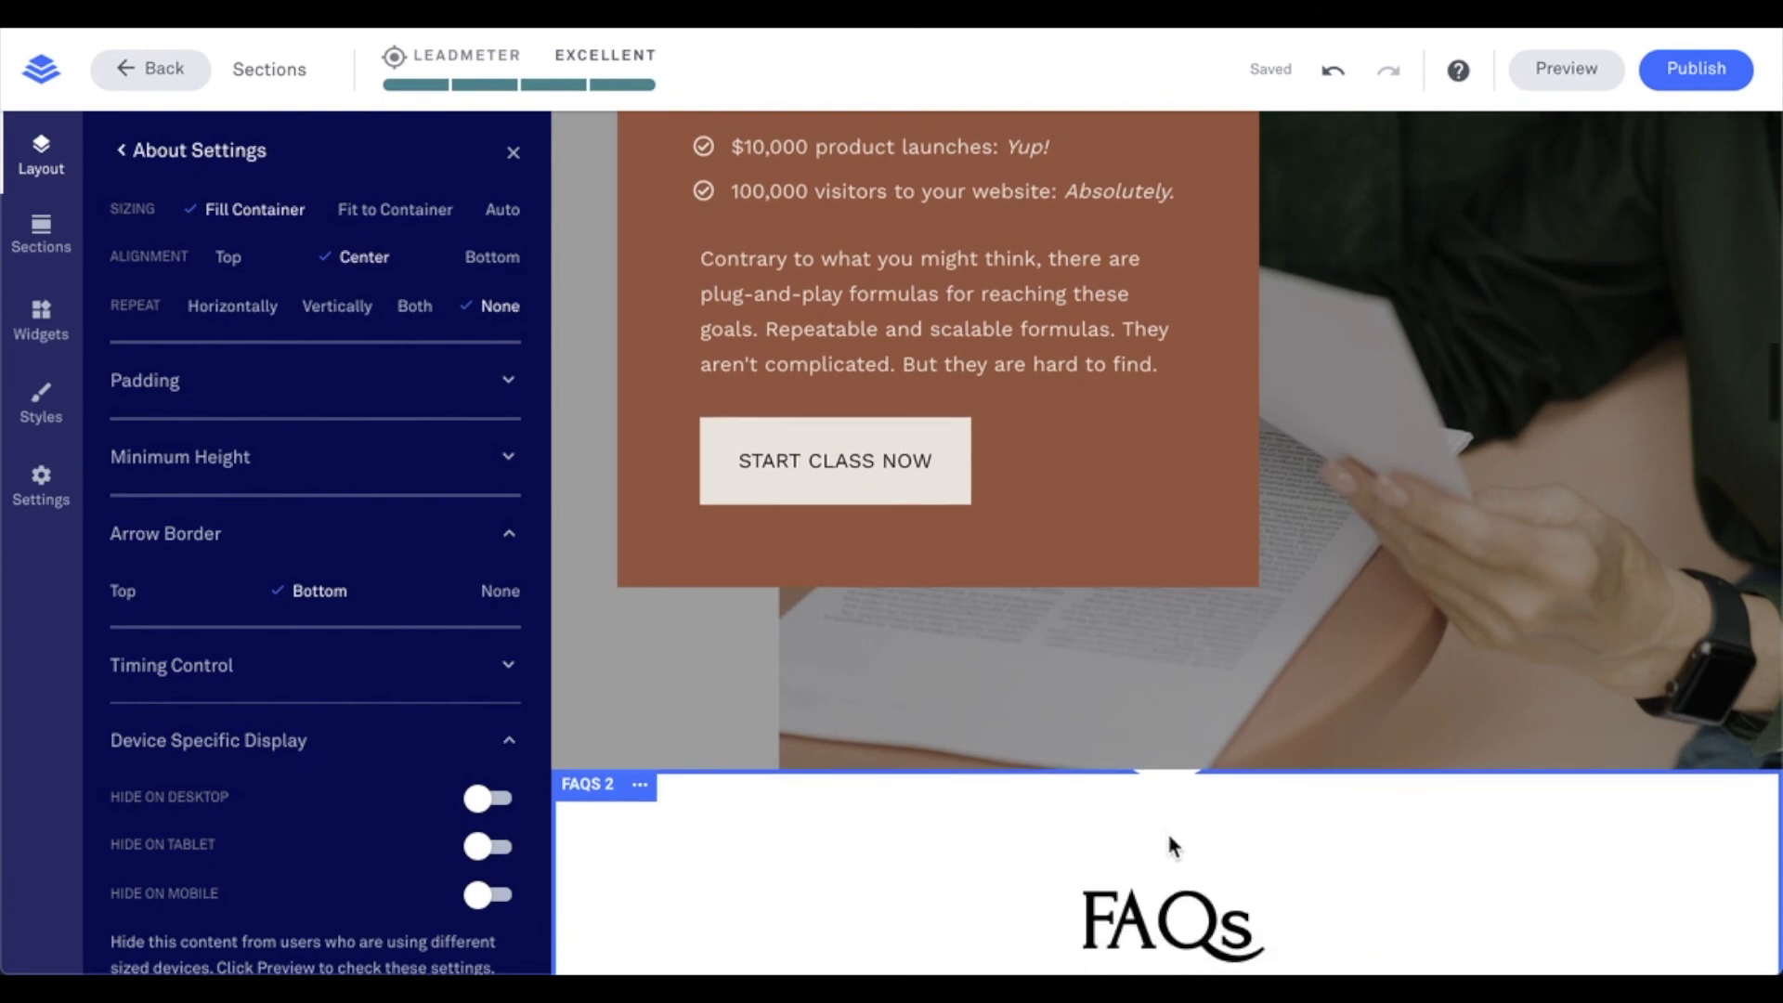
# Step: Set the About section's background color to the tan brand color
pyautogui.scroll(1, 1166, 829)
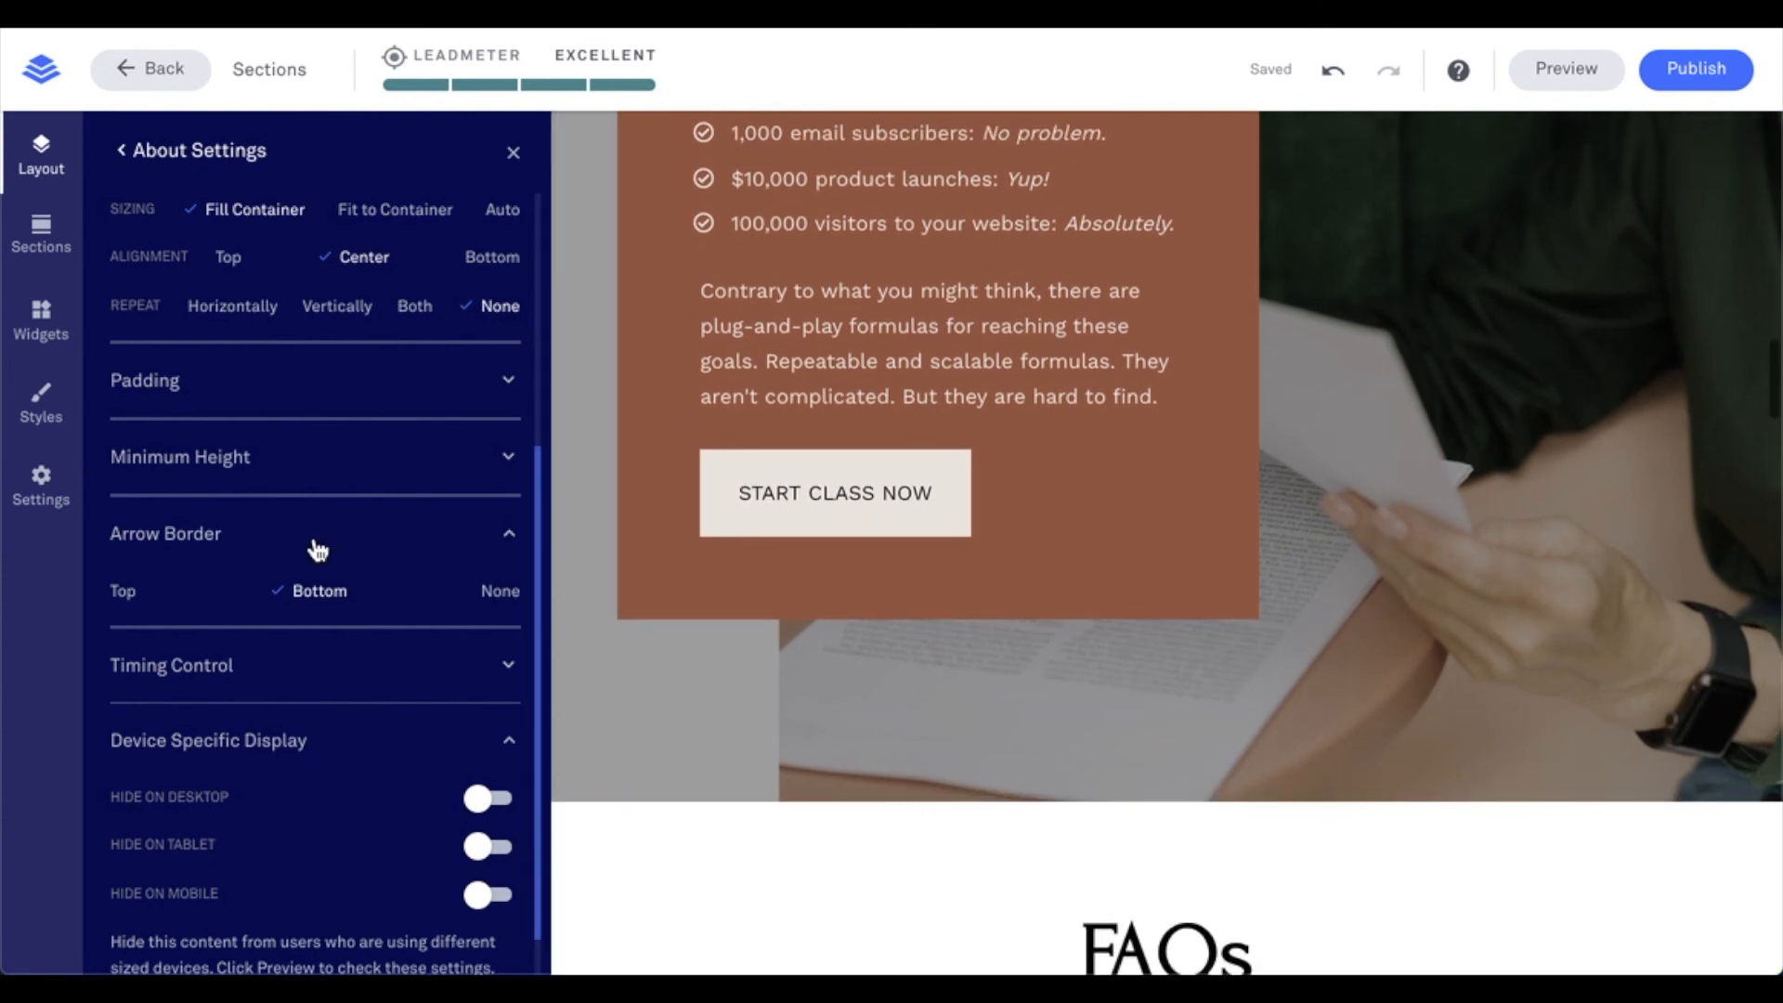
pyautogui.scroll(4, 313, 544)
pyautogui.click(176, 294)
pyautogui.click(159, 414)
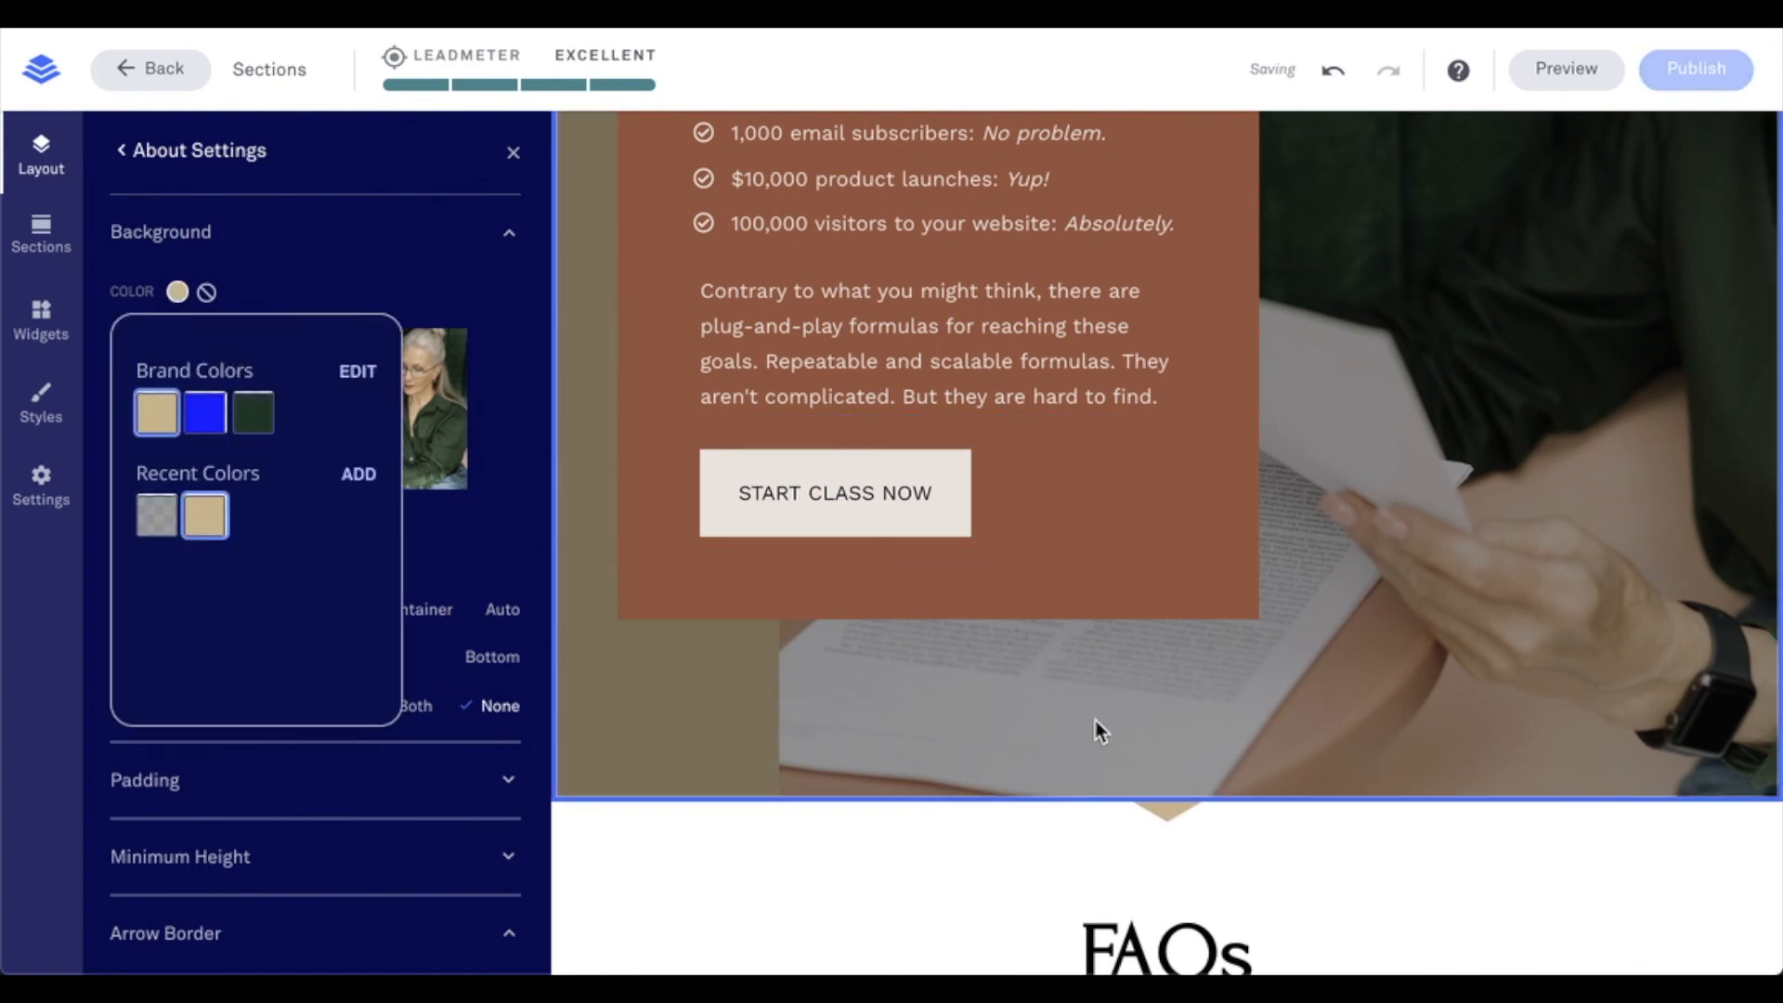
pyautogui.click(437, 558)
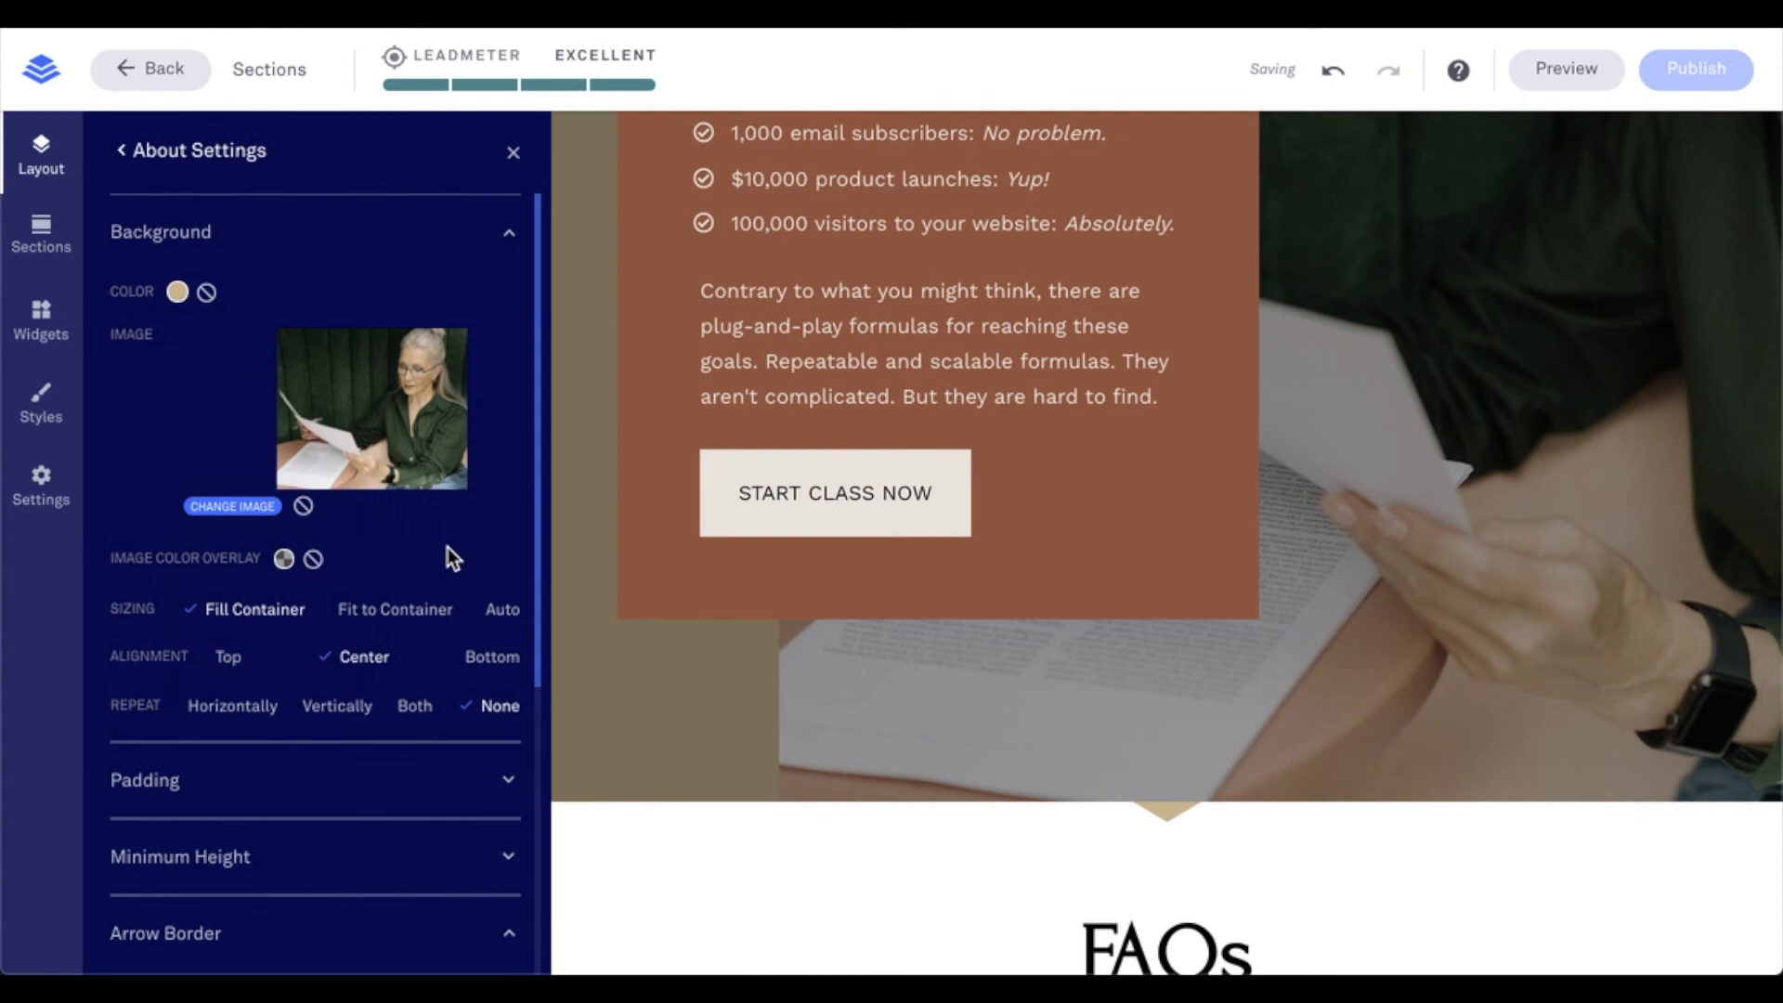
# Step: Try delaying the display of the About section by 60 seconds and switch the delay off again
pyautogui.scroll(-5, 442, 549)
pyautogui.scroll(-3, 992, 667)
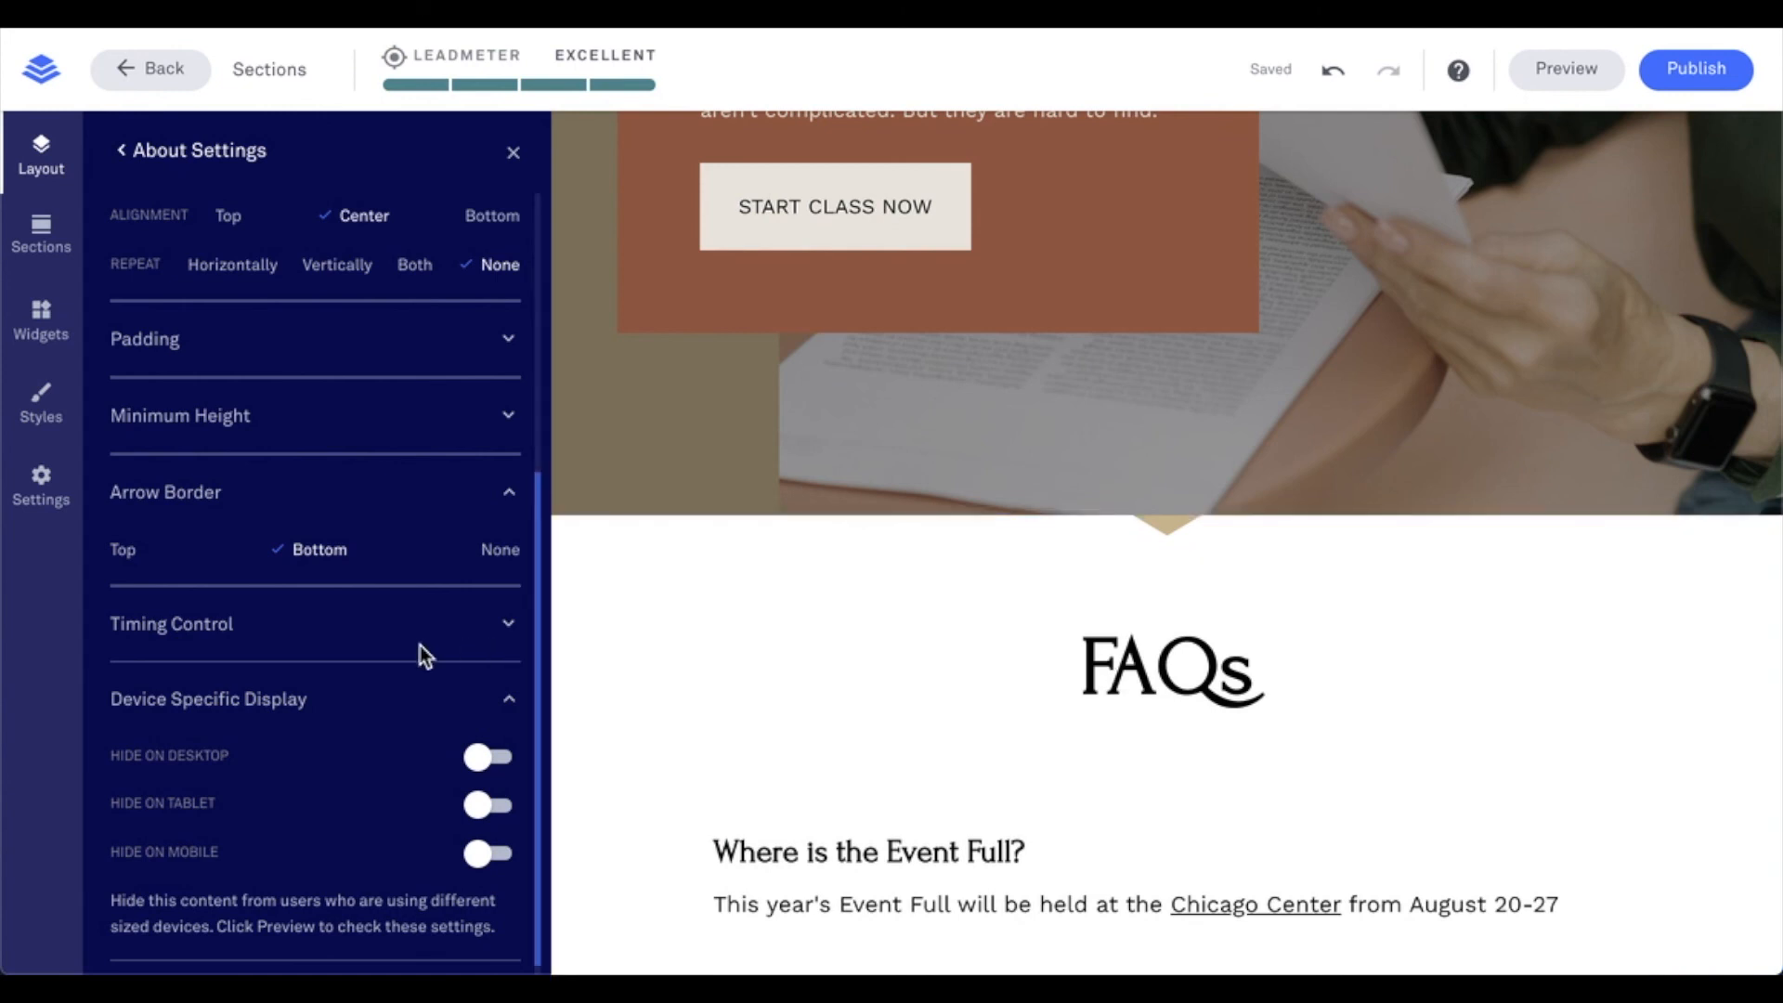
pyautogui.click(232, 498)
pyautogui.click(287, 619)
pyautogui.click(492, 614)
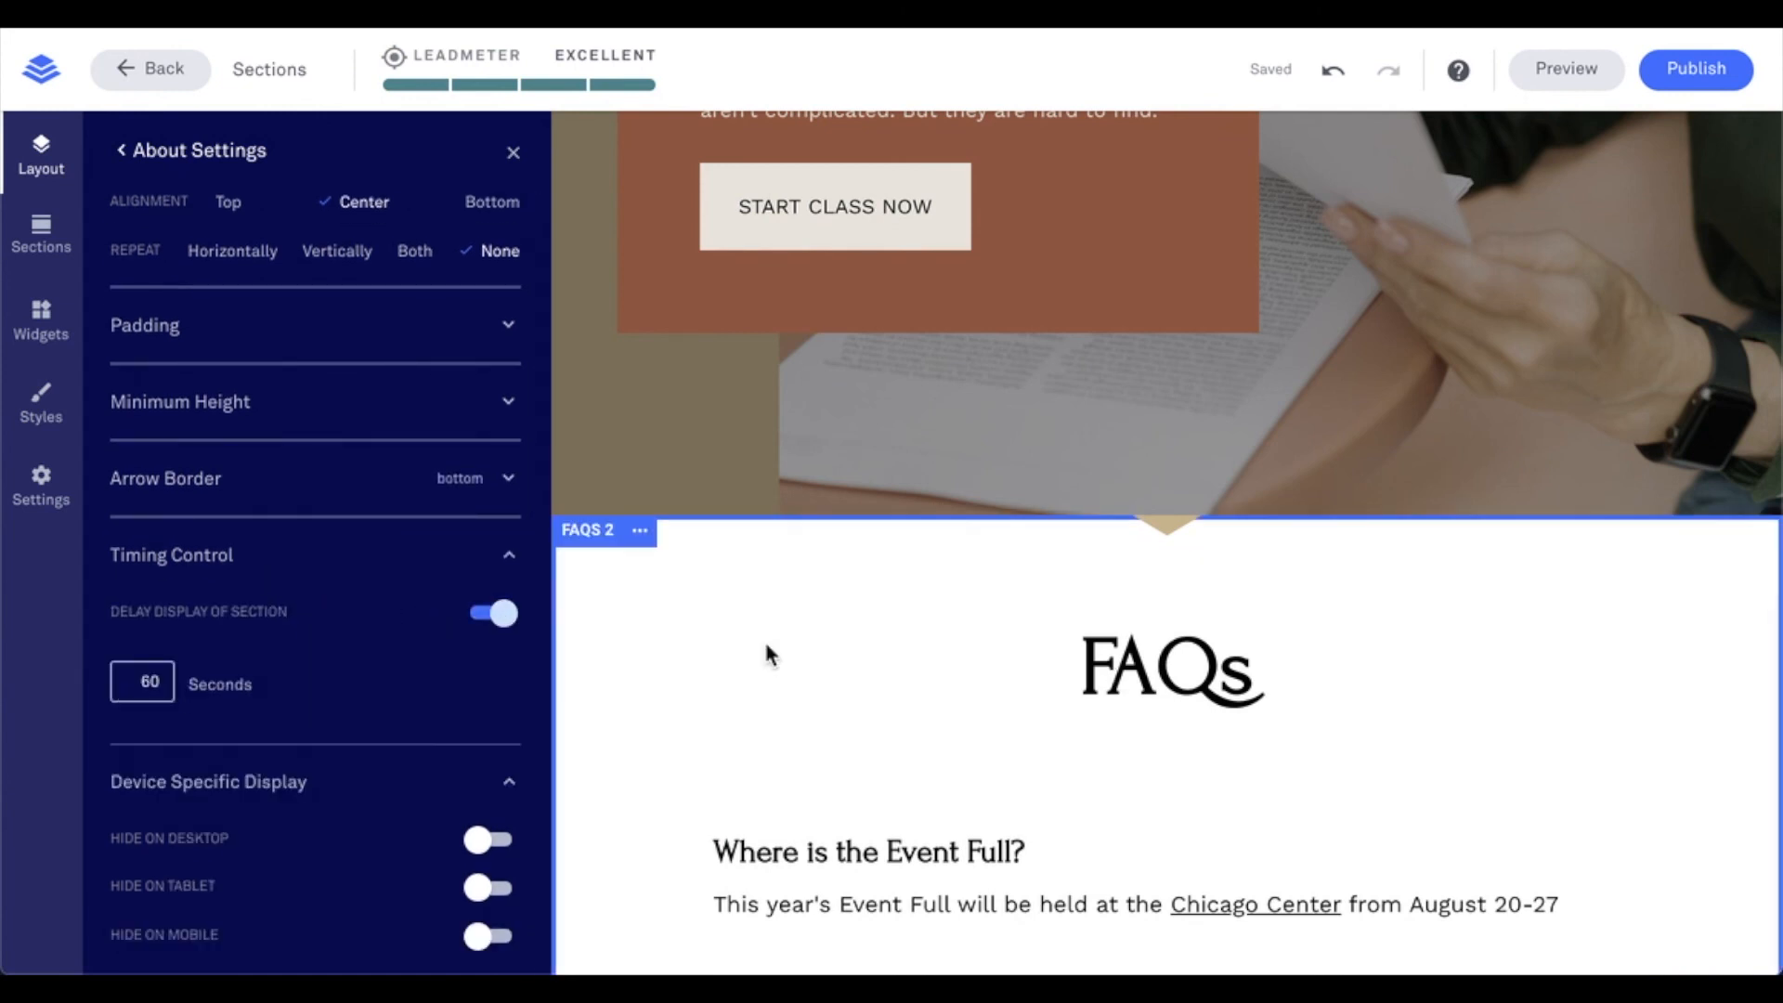
pyautogui.scroll(3, 780, 641)
pyautogui.scroll(3, 809, 648)
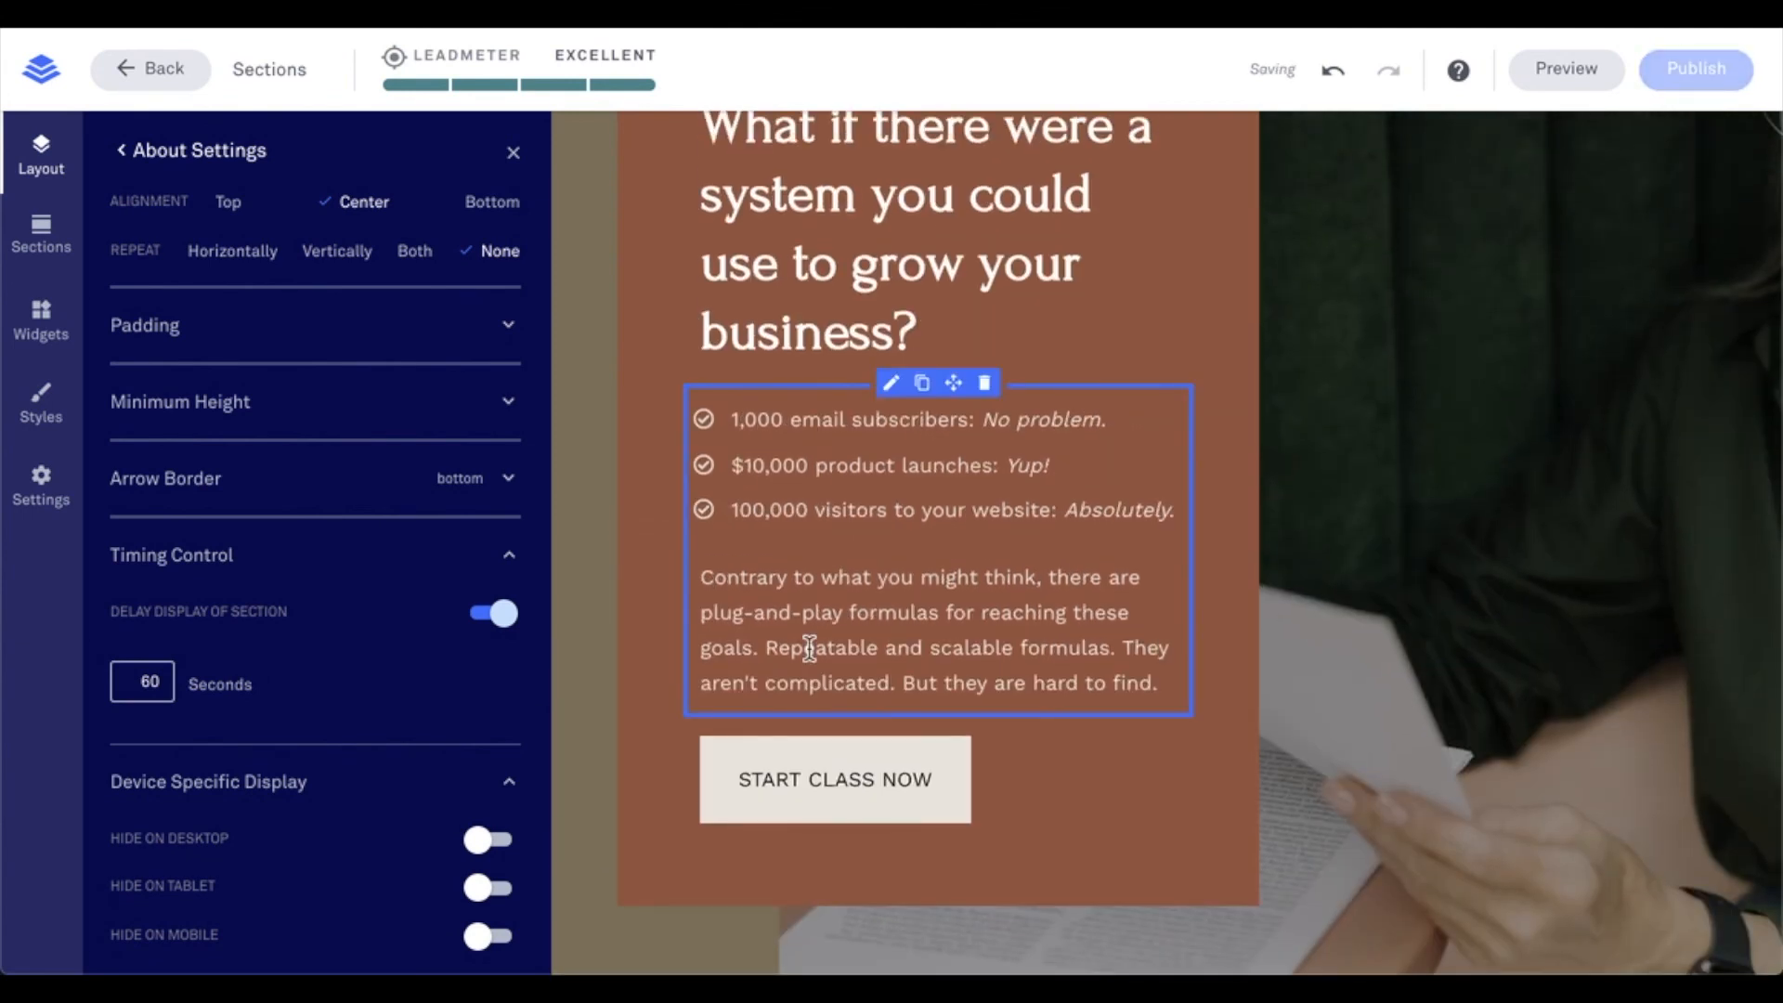
pyautogui.scroll(1, 808, 641)
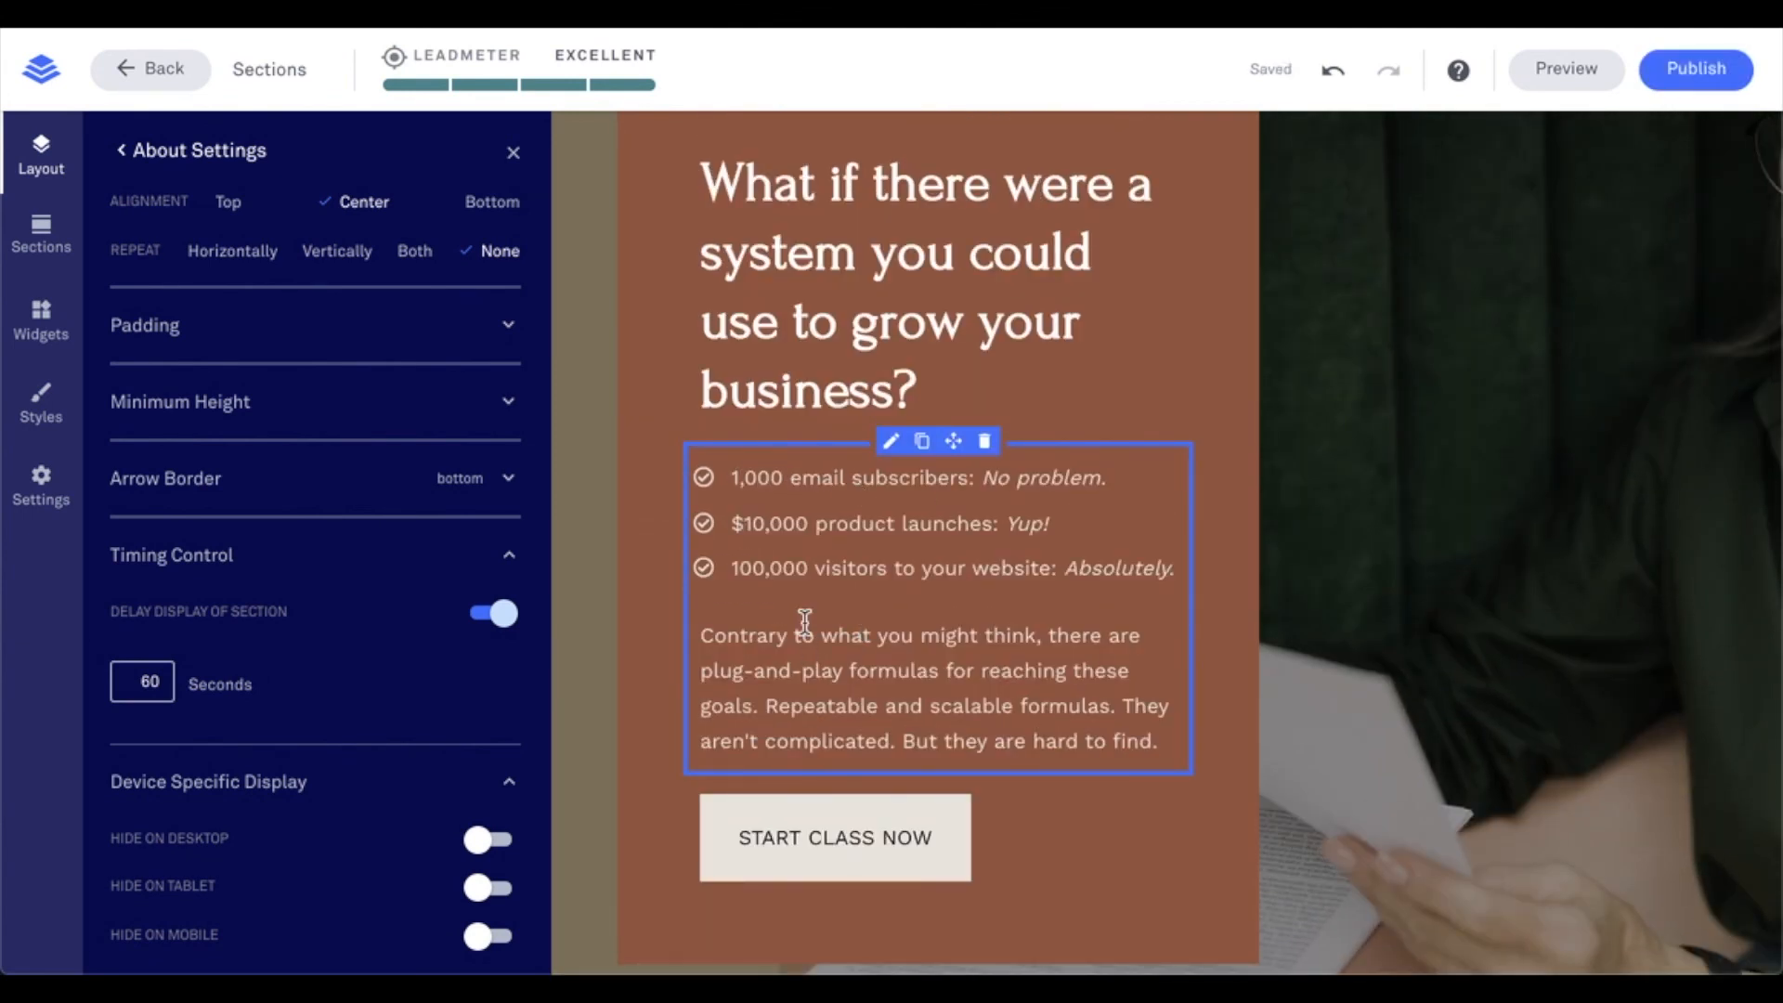
pyautogui.click(148, 675)
pyautogui.write('60')
pyautogui.scroll(4, 1076, 650)
pyautogui.scroll(2, 1076, 660)
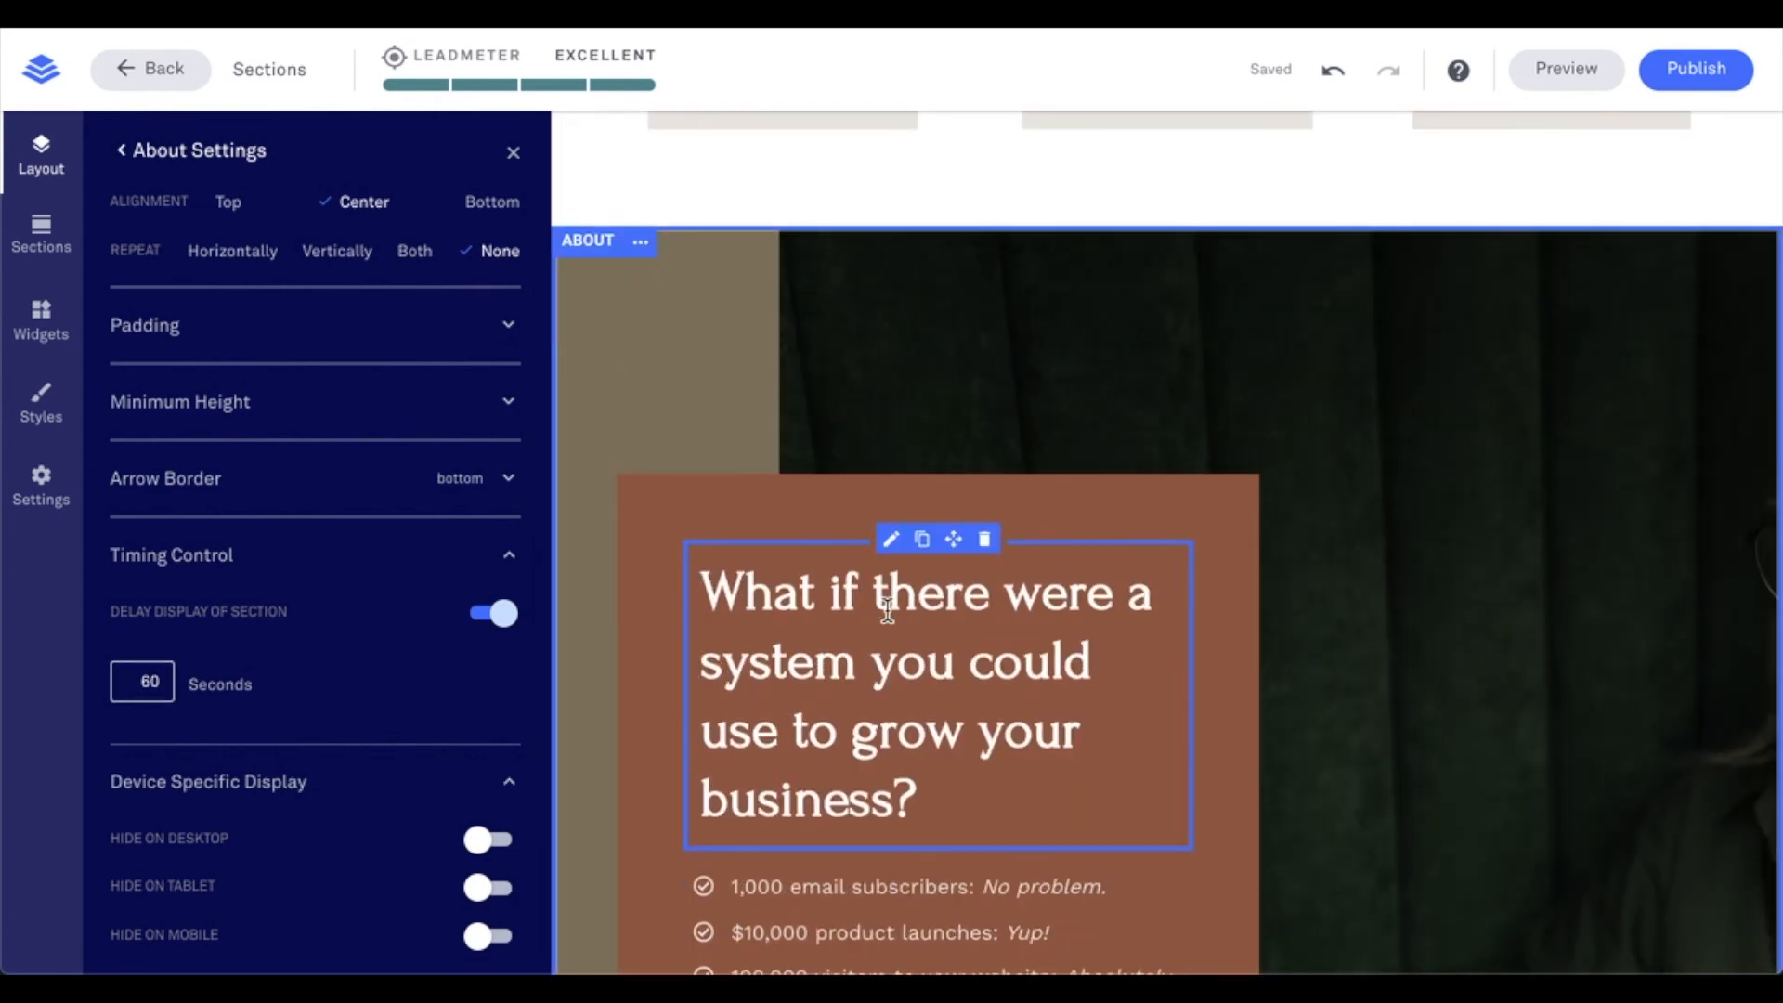
pyautogui.click(492, 613)
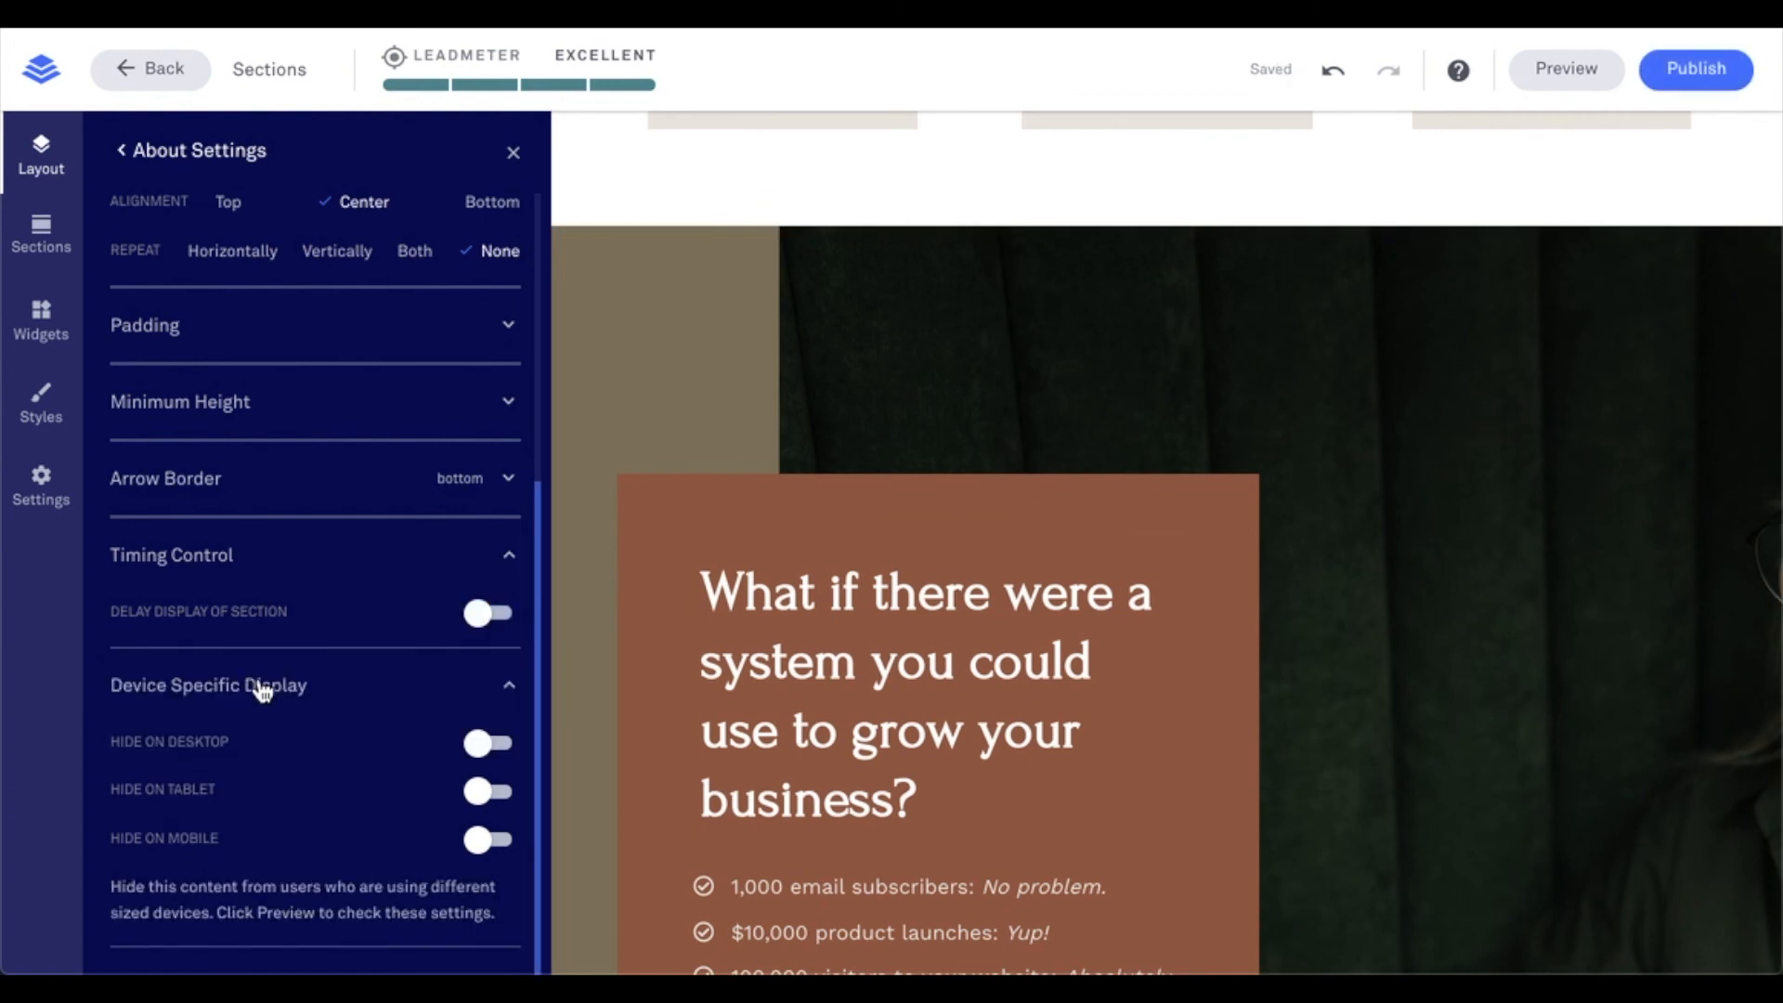
# Step: Try hiding the About section on tablet and mobile, and separately on desktop, leaving all three options off
pyautogui.click(649, 256)
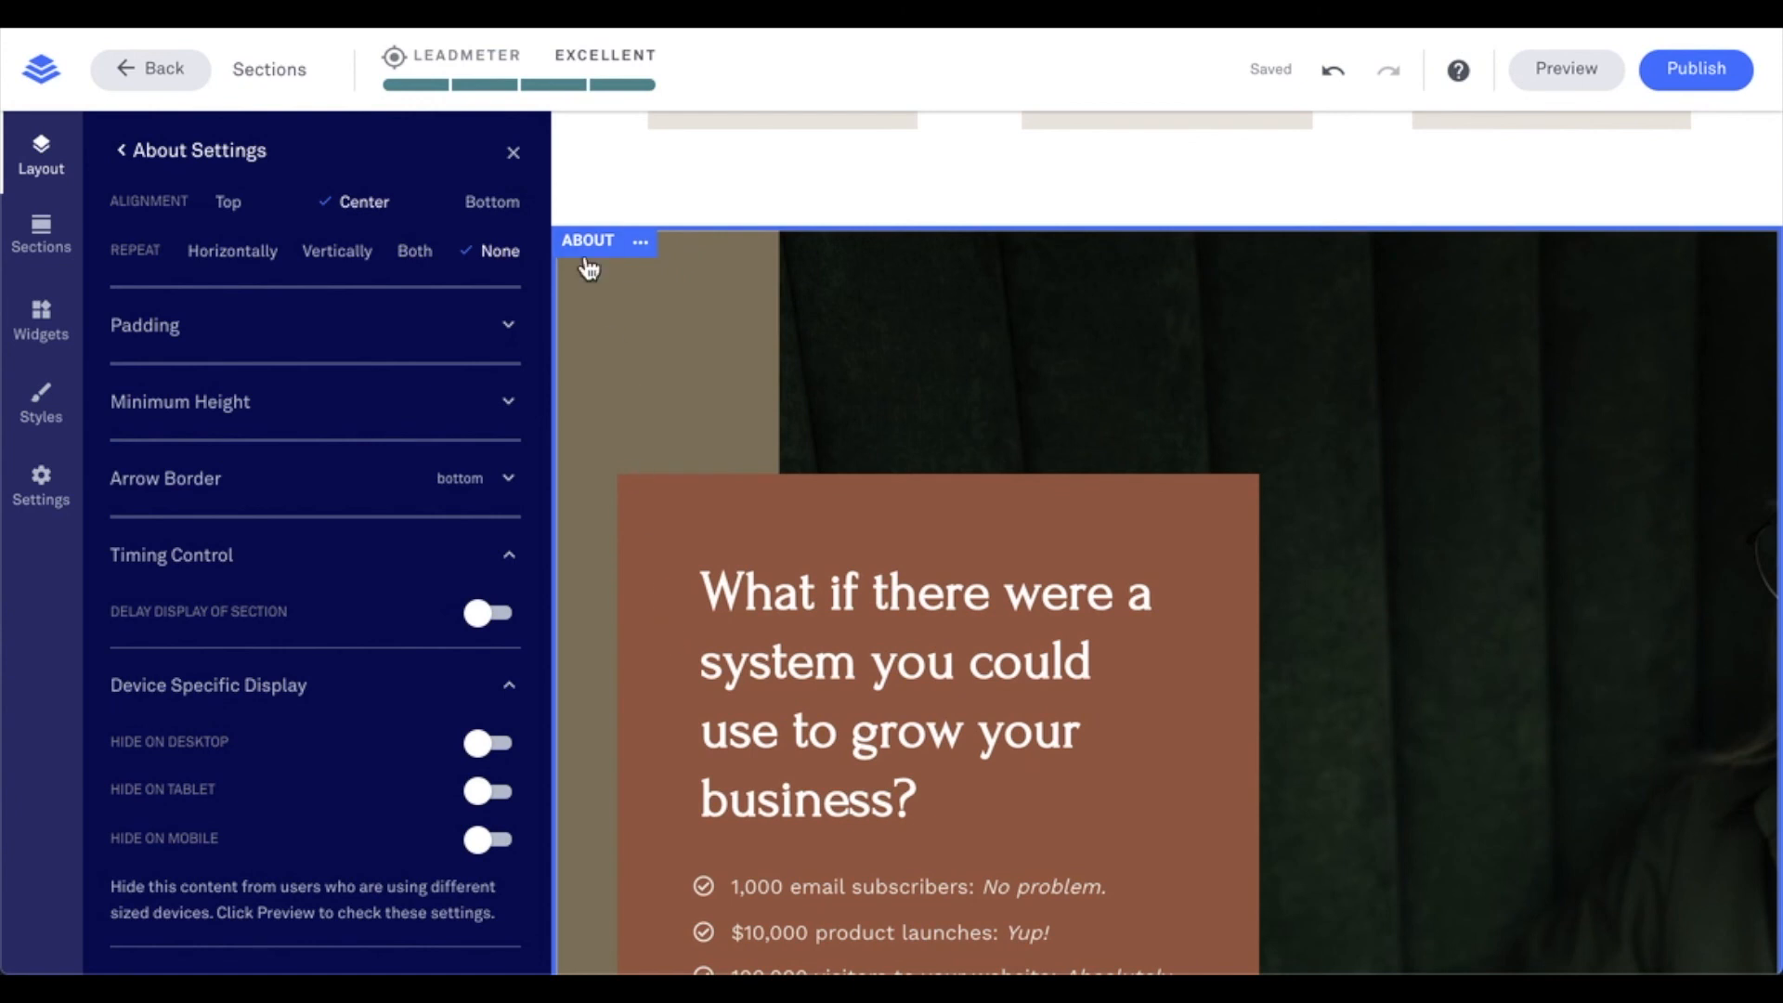
pyautogui.click(495, 793)
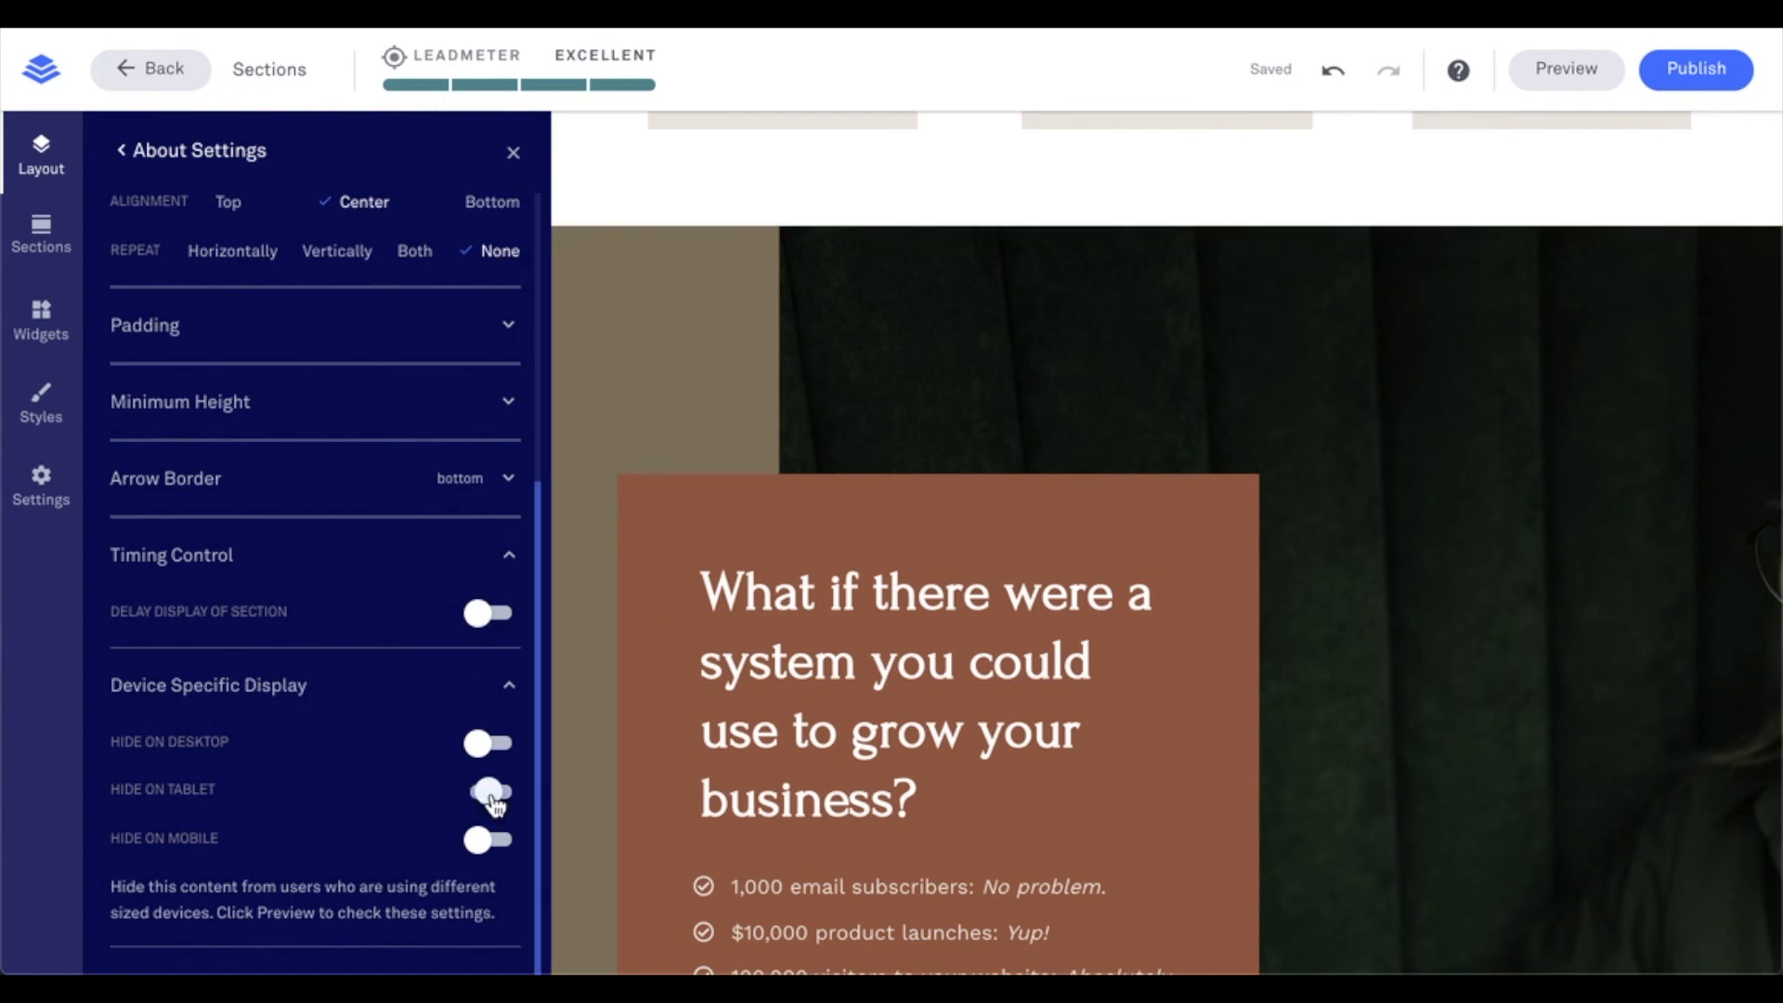
pyautogui.click(499, 842)
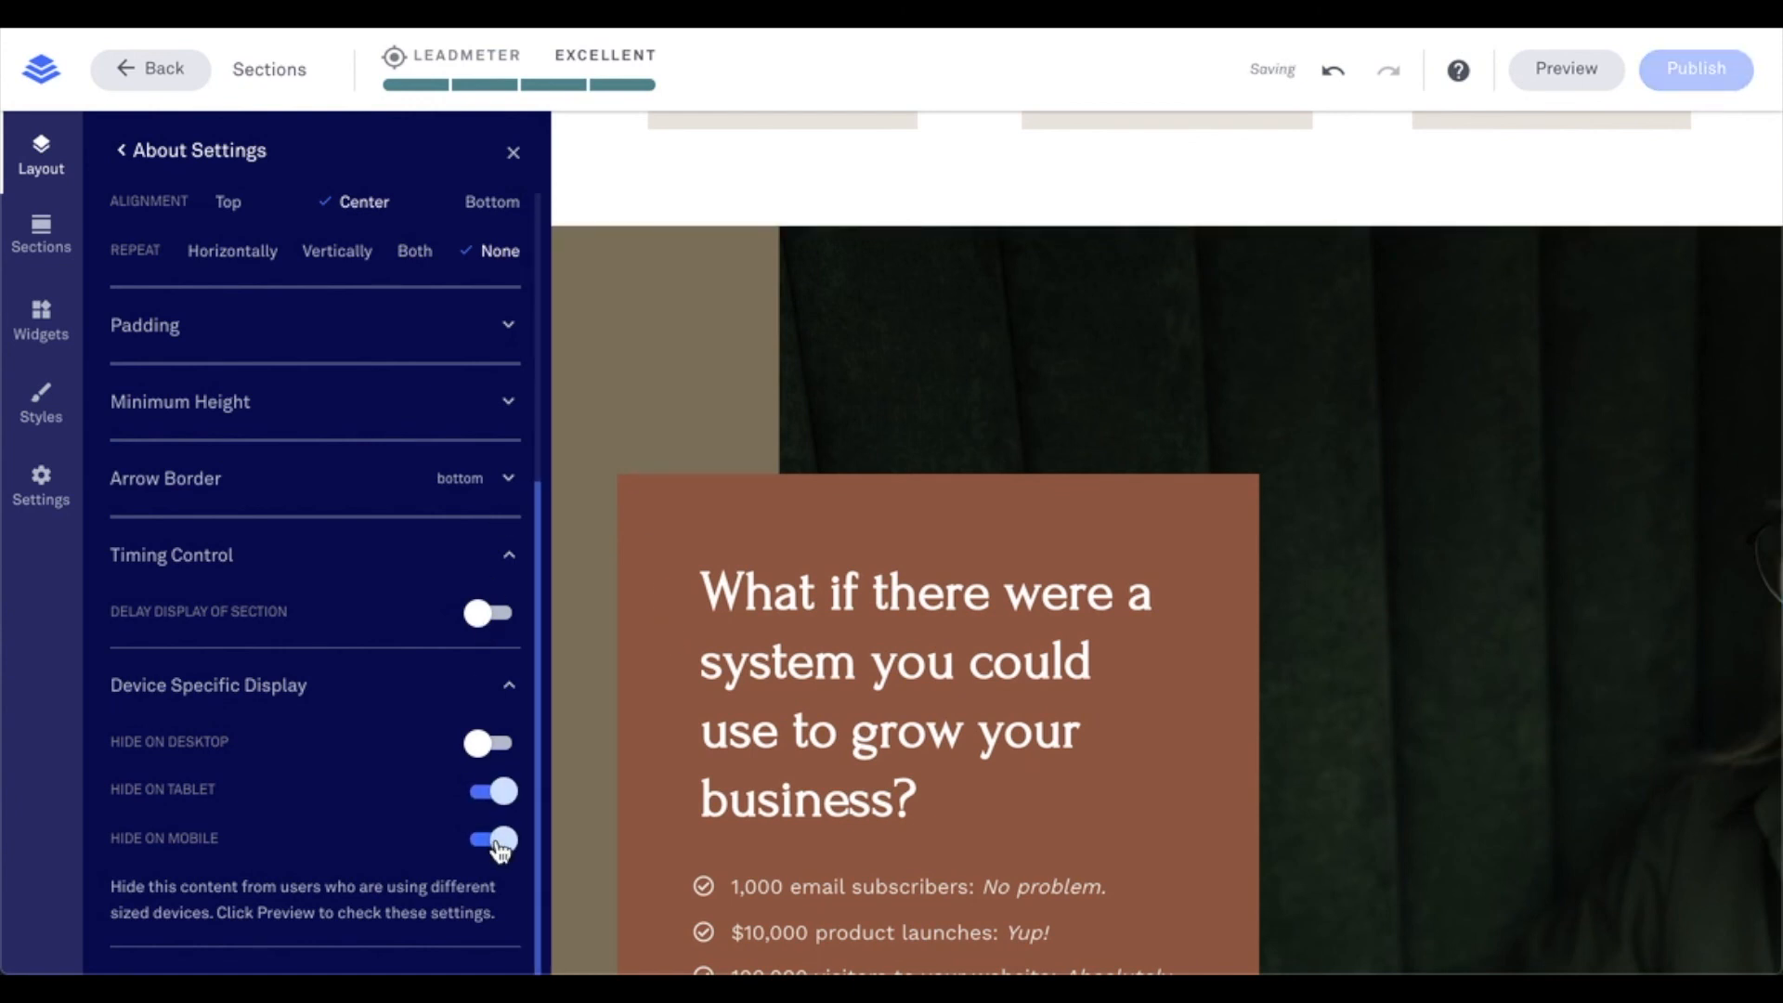
pyautogui.click(498, 842)
pyautogui.click(495, 791)
pyautogui.click(503, 750)
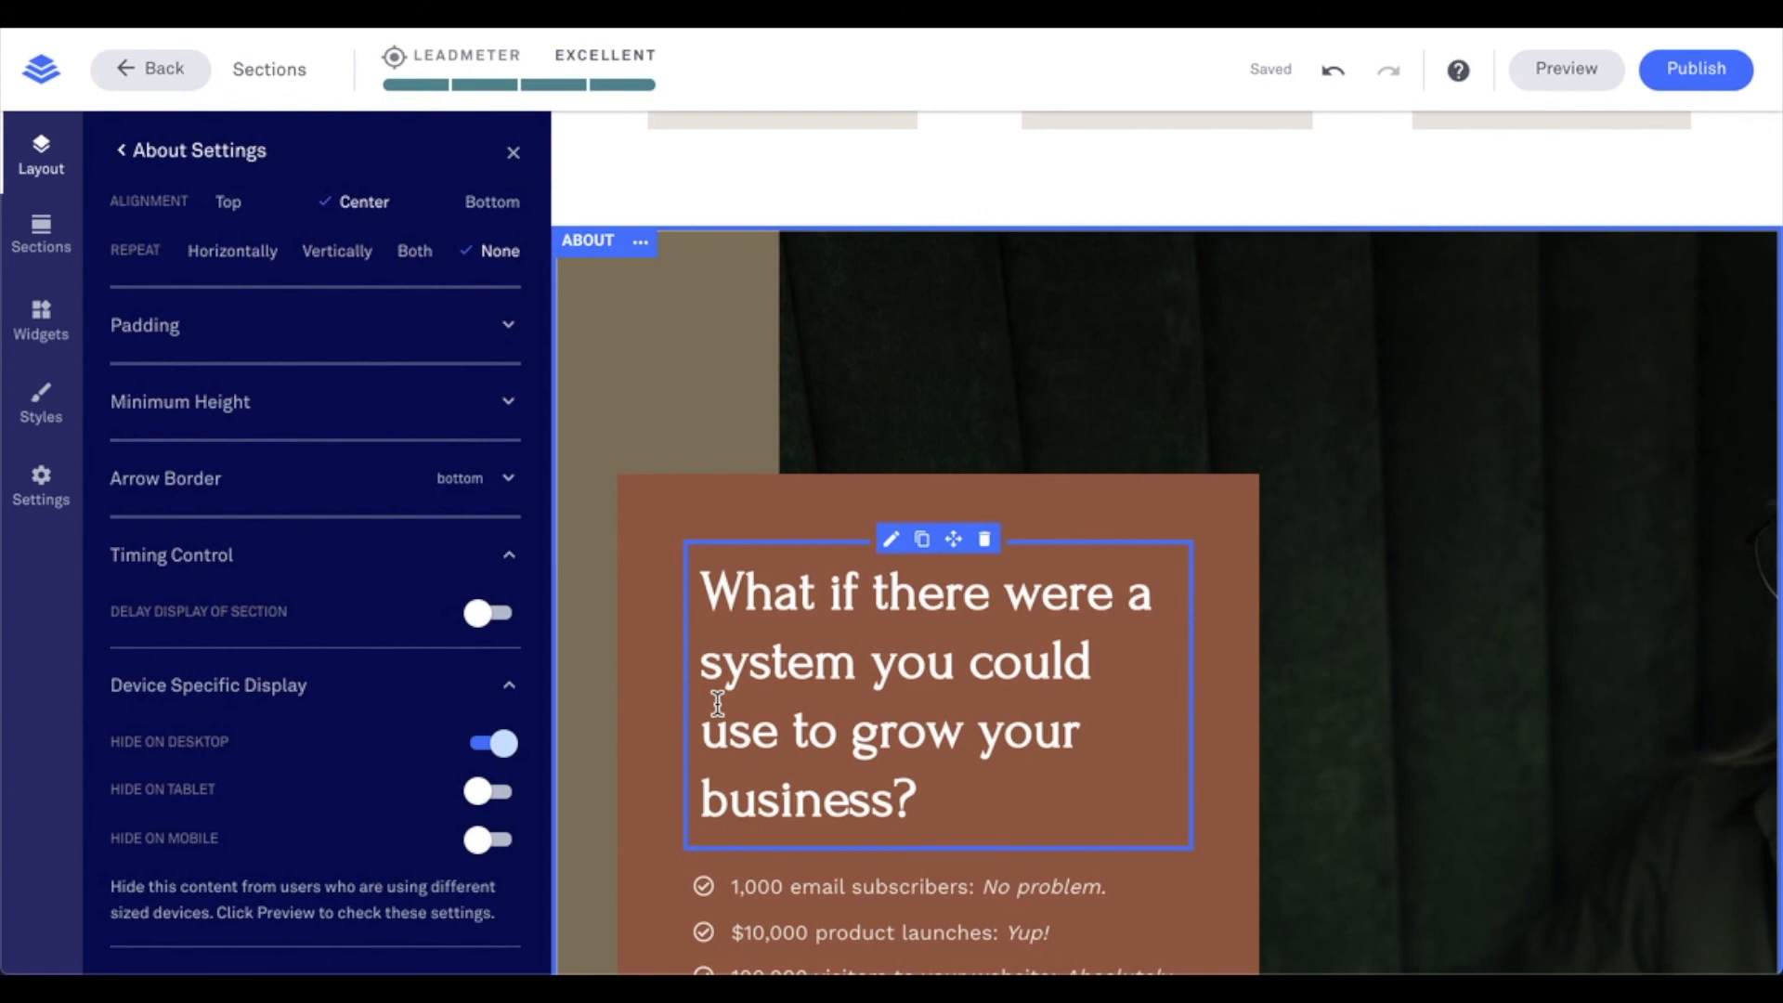
pyautogui.click(491, 743)
pyautogui.click(509, 686)
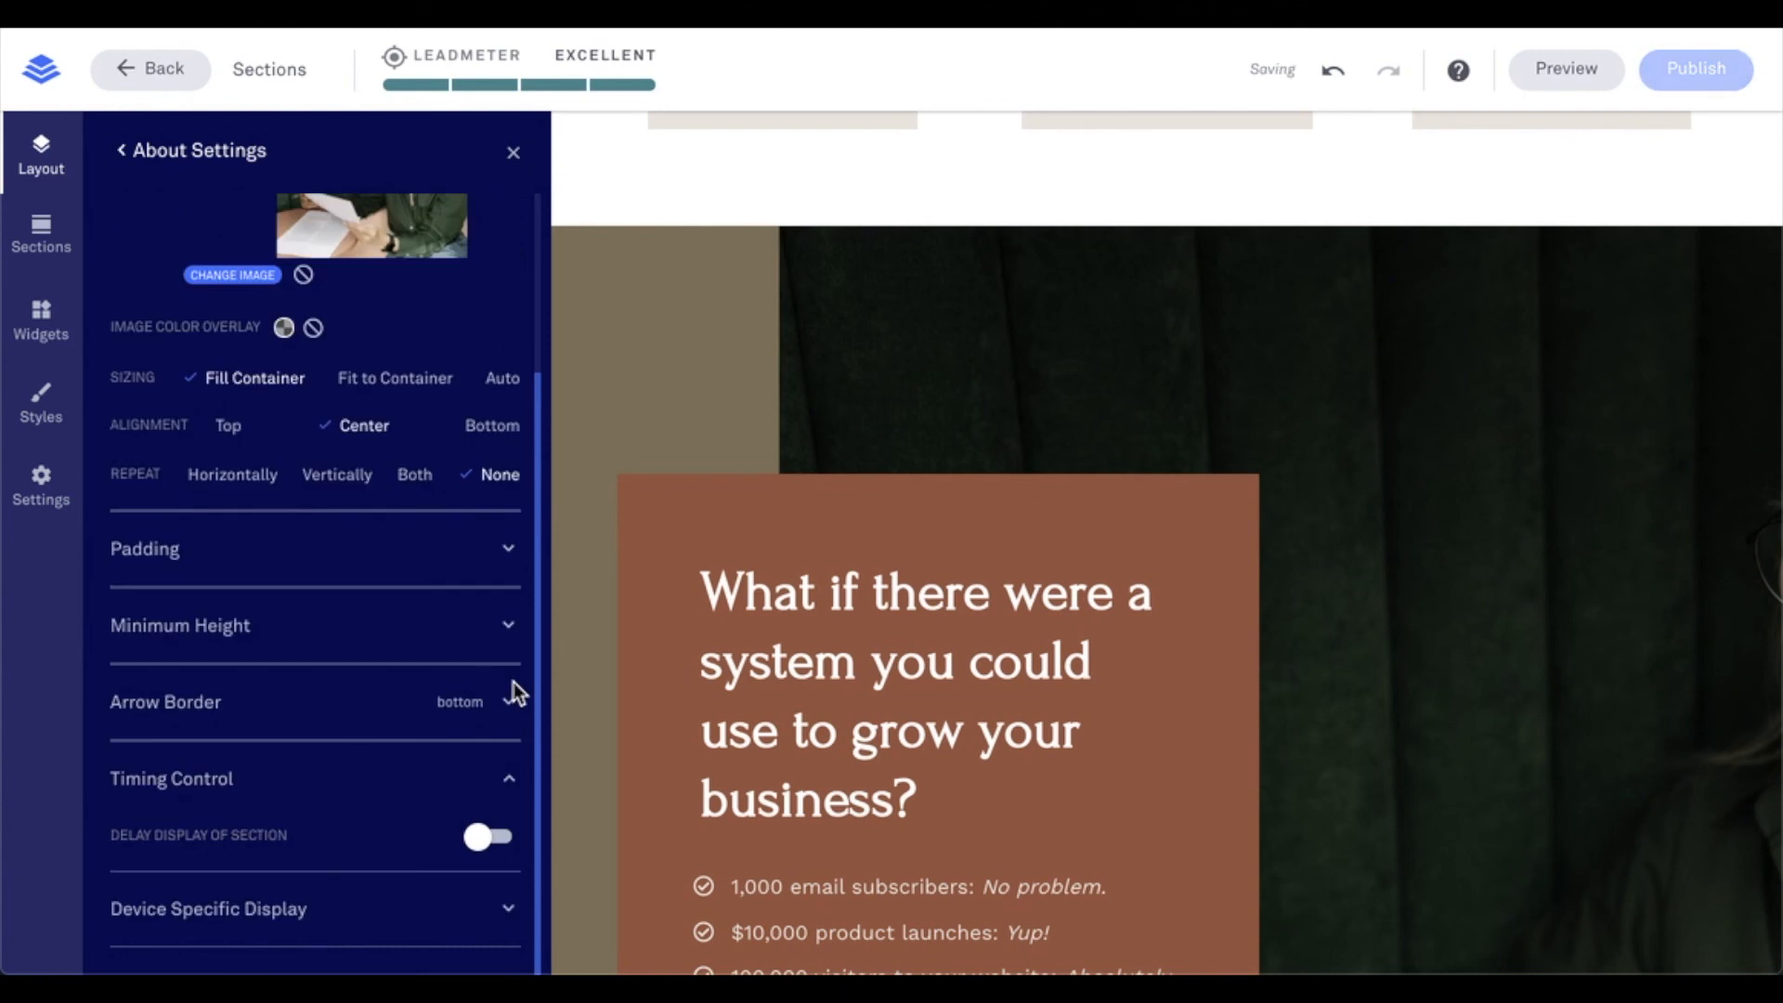
# Step: Close the About section's settings and open the Help resources from the start of the page
pyautogui.click(513, 153)
pyautogui.scroll(12, 587, 475)
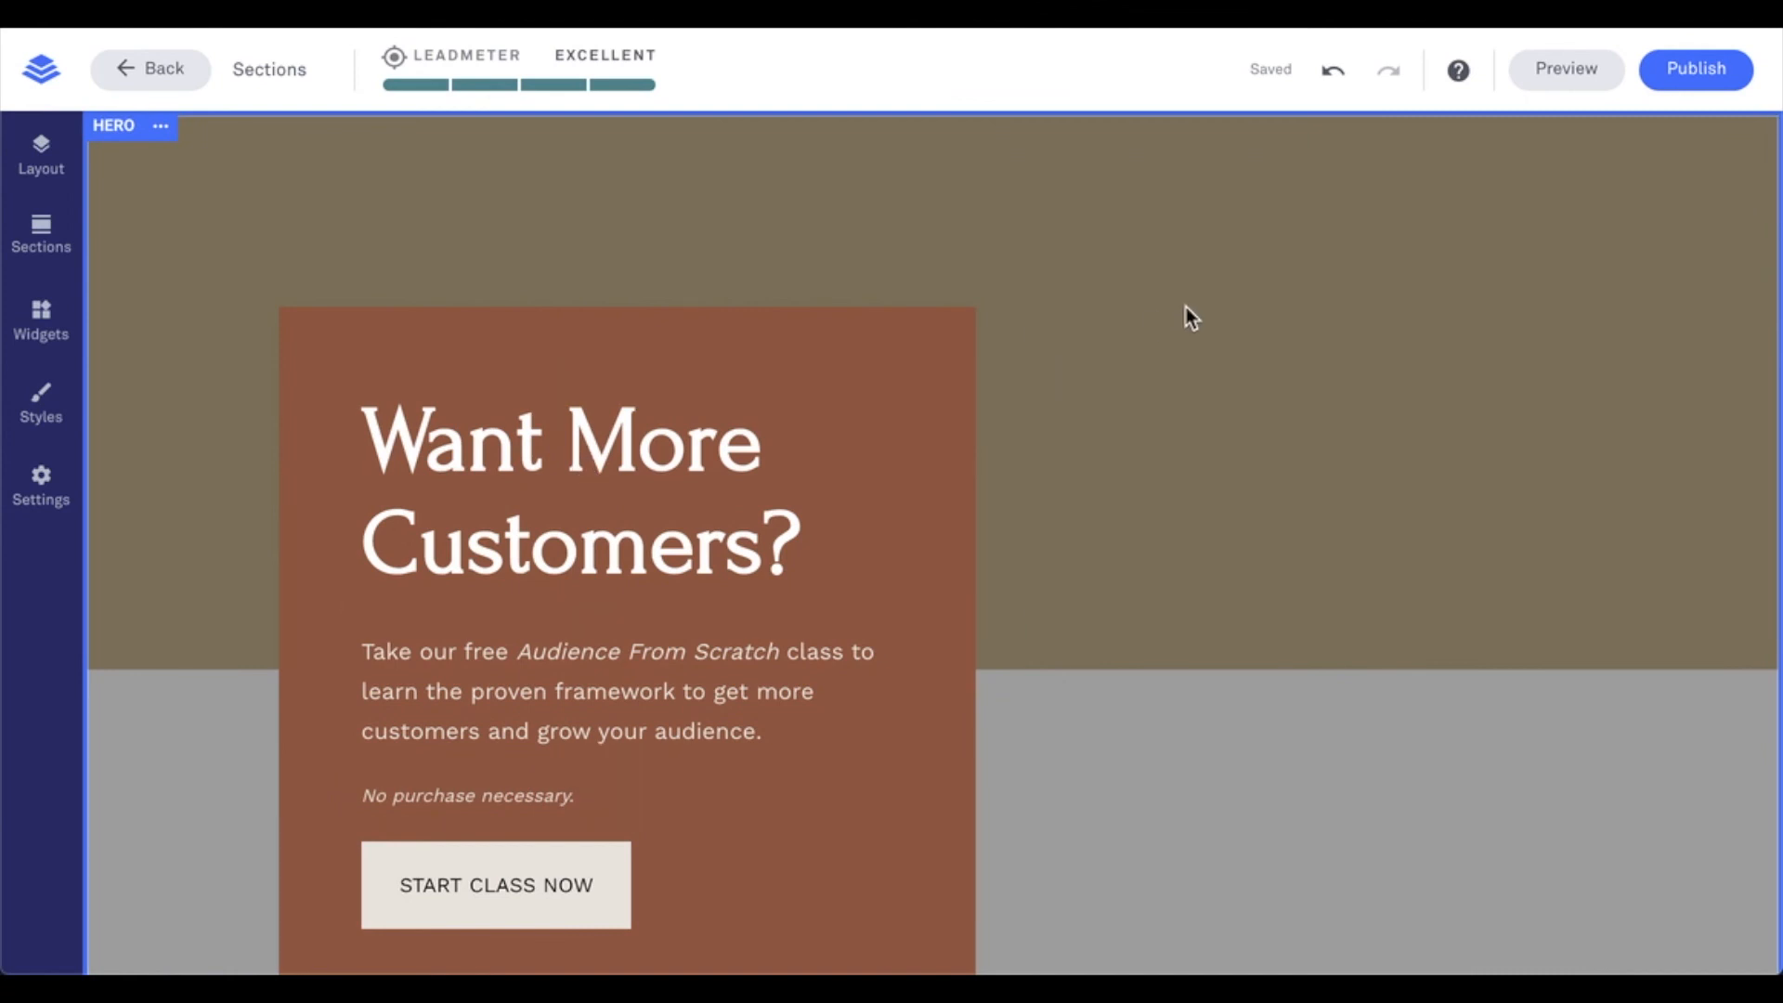
pyautogui.click(1458, 75)
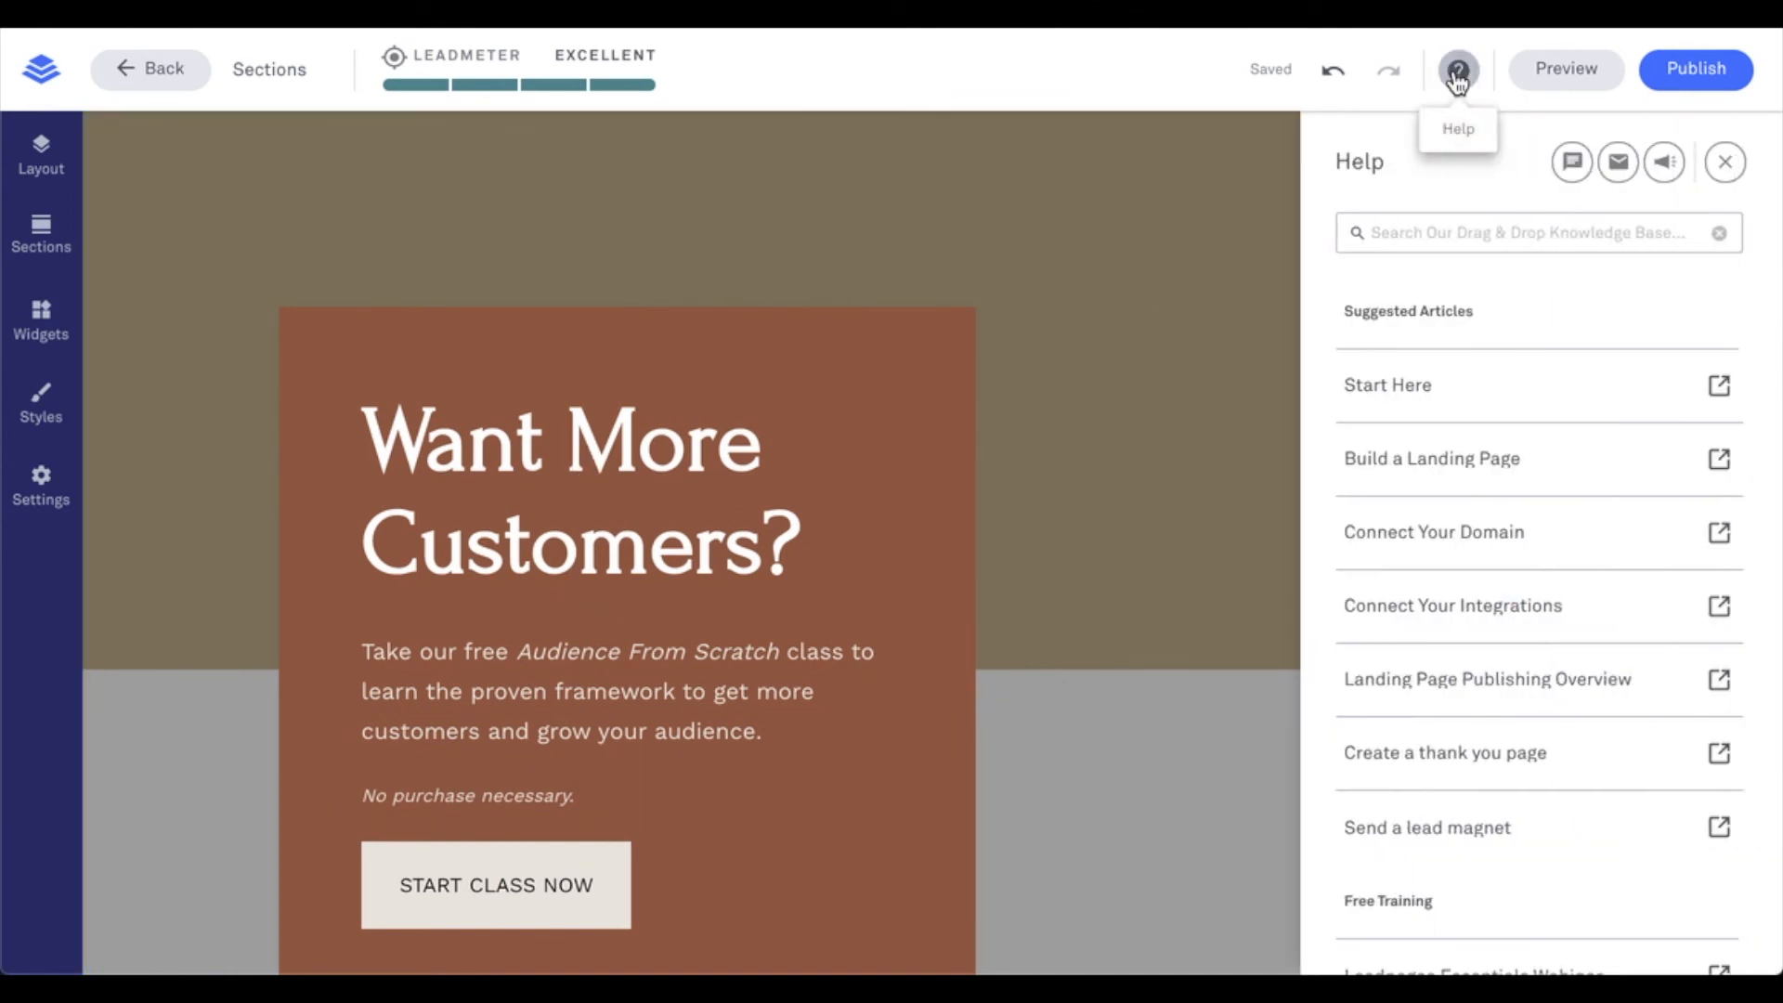